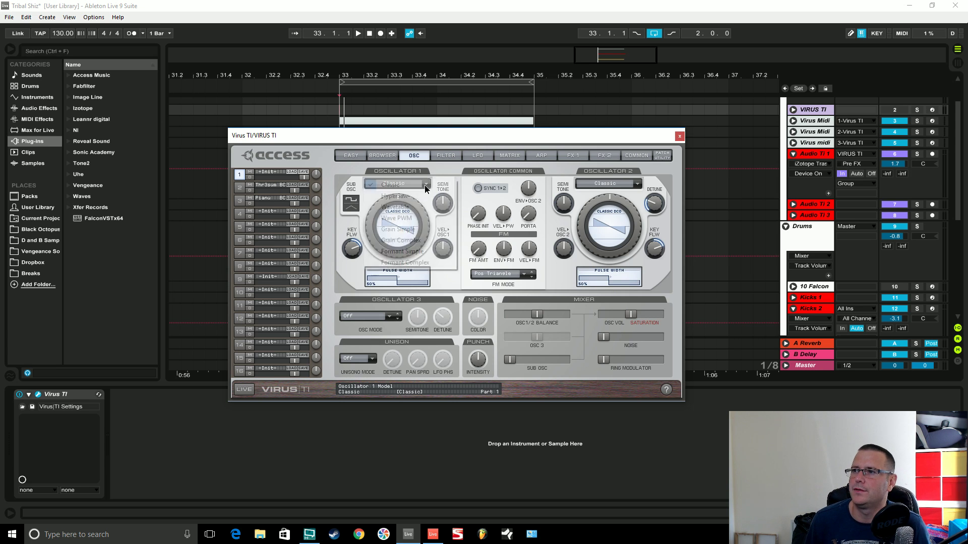
Set Oscillator 1 to the Grain Simple model with the Scale Trix wavetable.
click(423, 187)
click(412, 232)
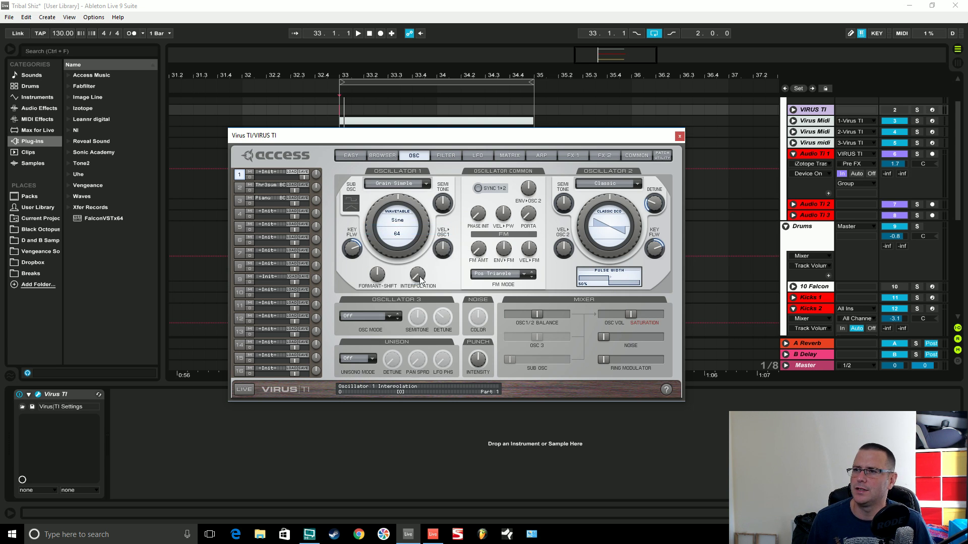
click(399, 224)
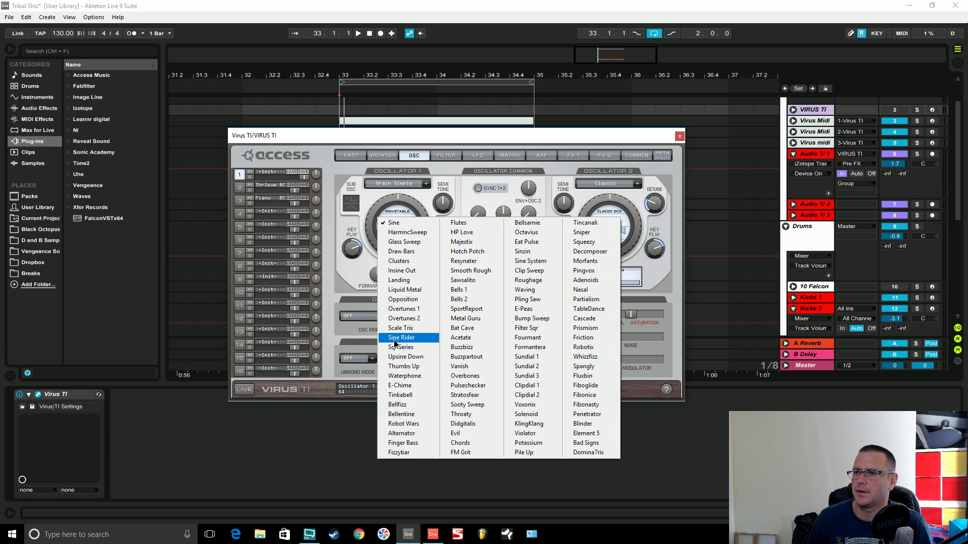
click(404, 336)
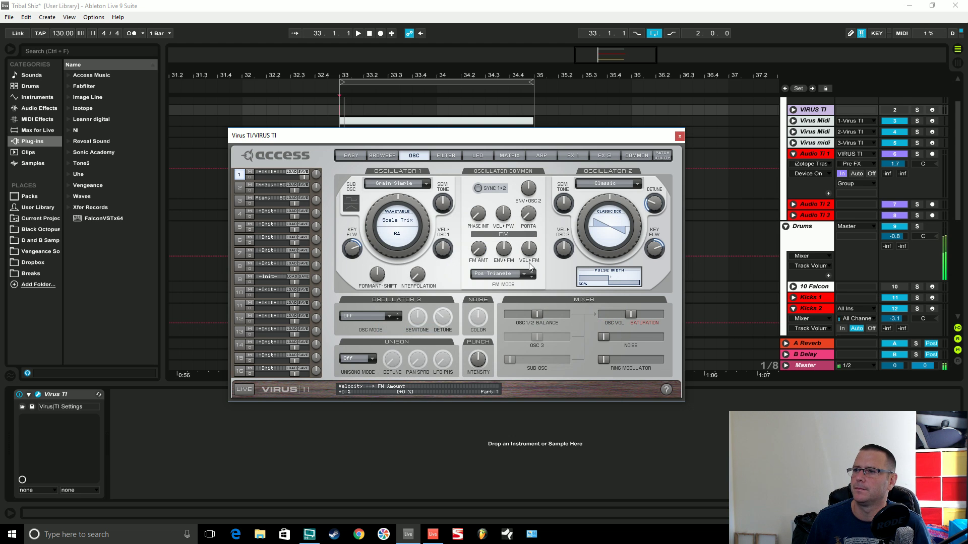
Arm the first Virus Midi track for recording and lower Oscillator 1's wavetable index to 0.
scroll(887, 186, up, 2)
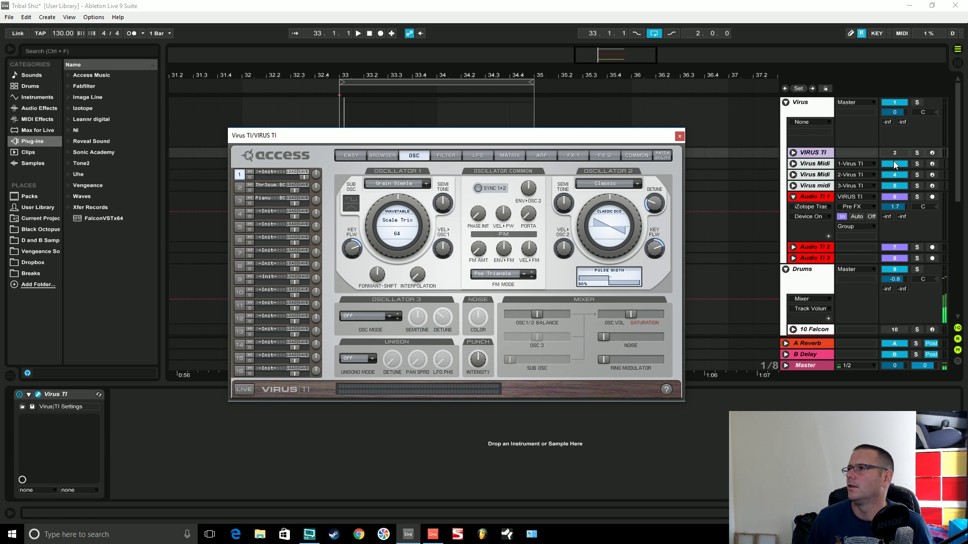
click(930, 164)
drag(381, 205, 376, 244)
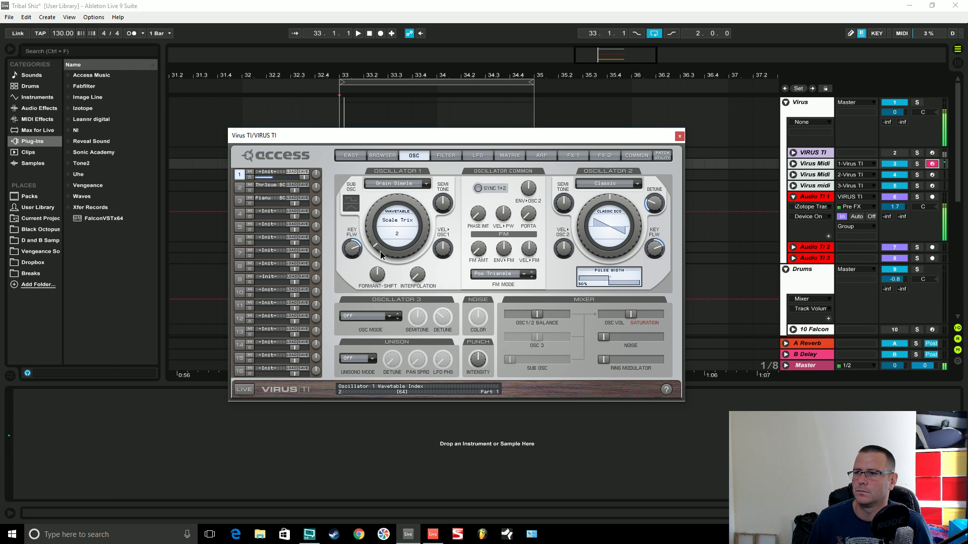
Lower Oscillator 1's semitone tuning and shift the mixer balance fully to it while sweeping its wavetable index to 127.
drag(442, 204, 440, 232)
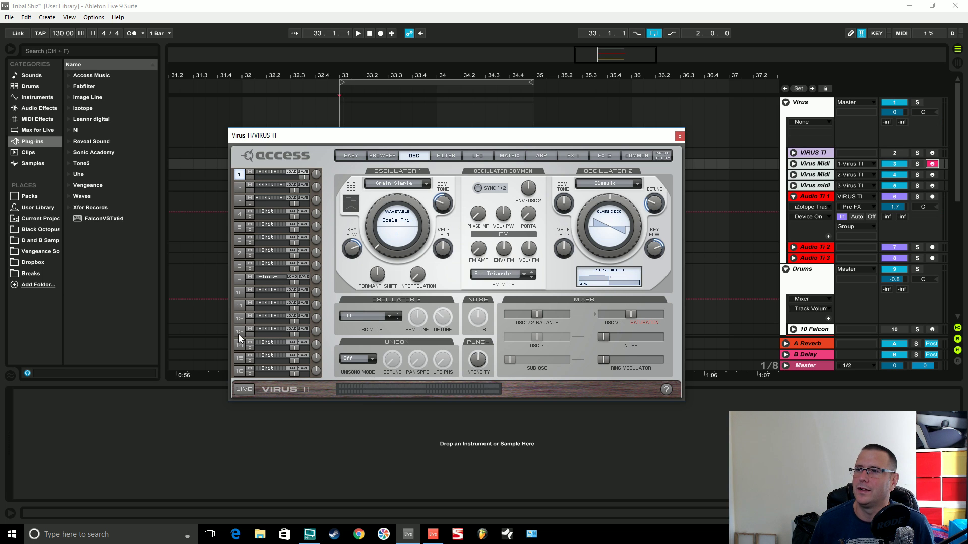
drag(536, 314, 349, 323)
drag(371, 235, 411, 145)
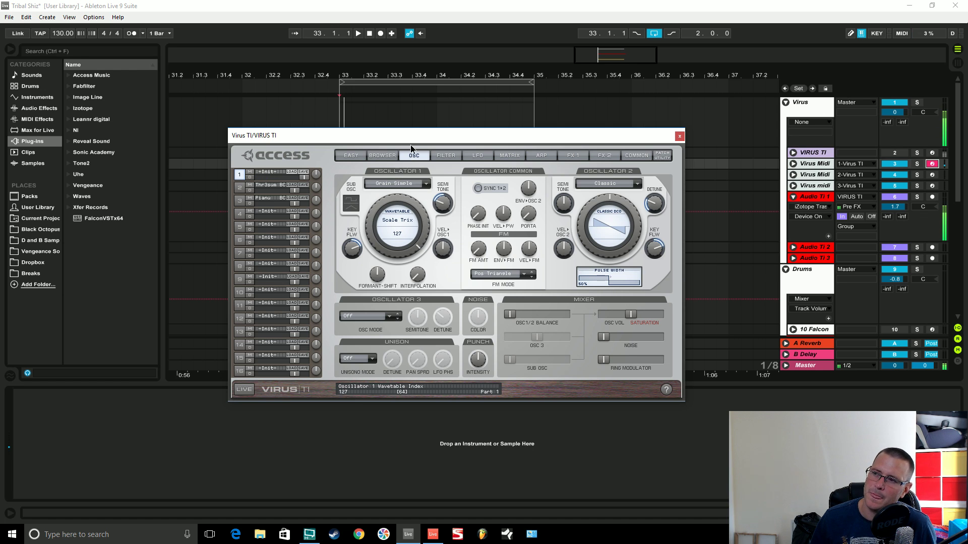
Change Oscillator 1's wavetable to Overbones and sweep through its index, ending at 0.
click(396, 225)
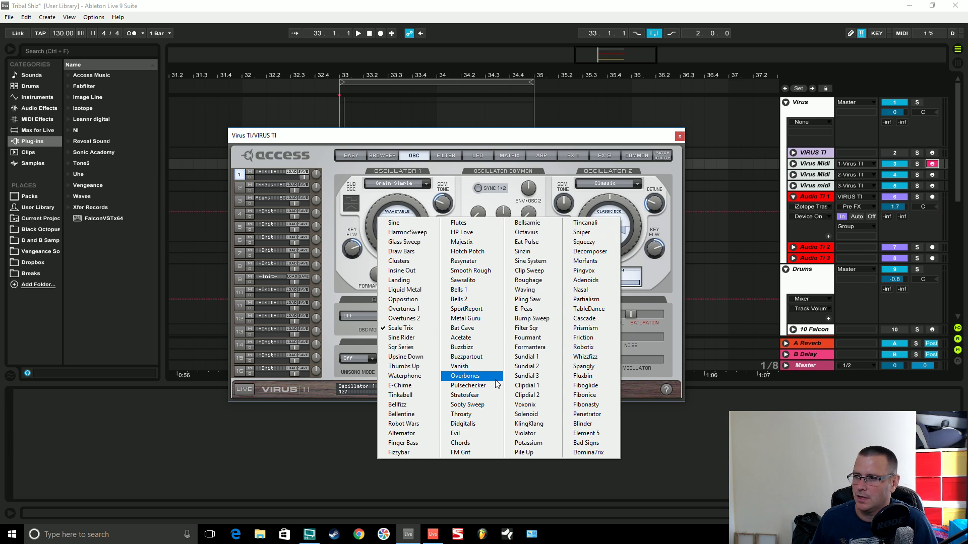
click(496, 380)
drag(386, 210, 383, 298)
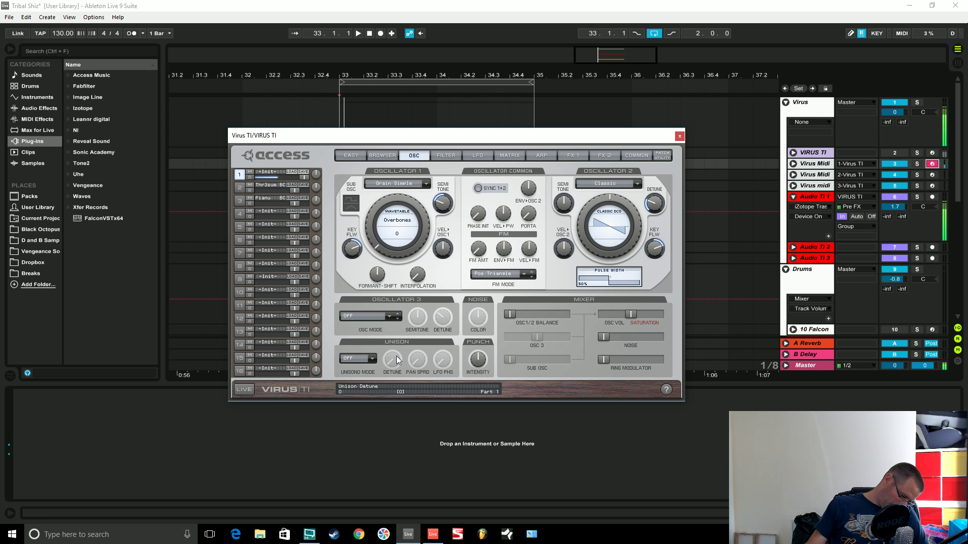
drag(374, 248, 388, 147)
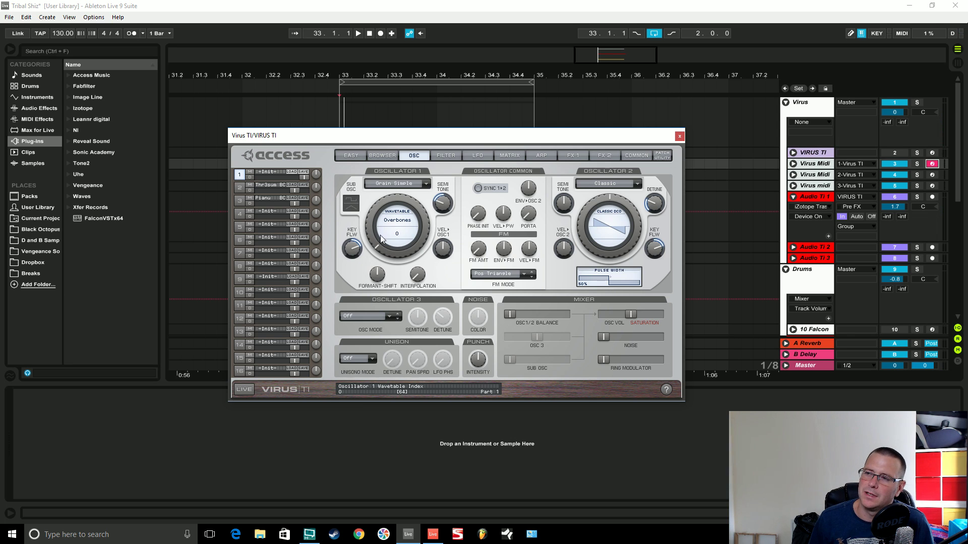
drag(368, 222, 383, 247)
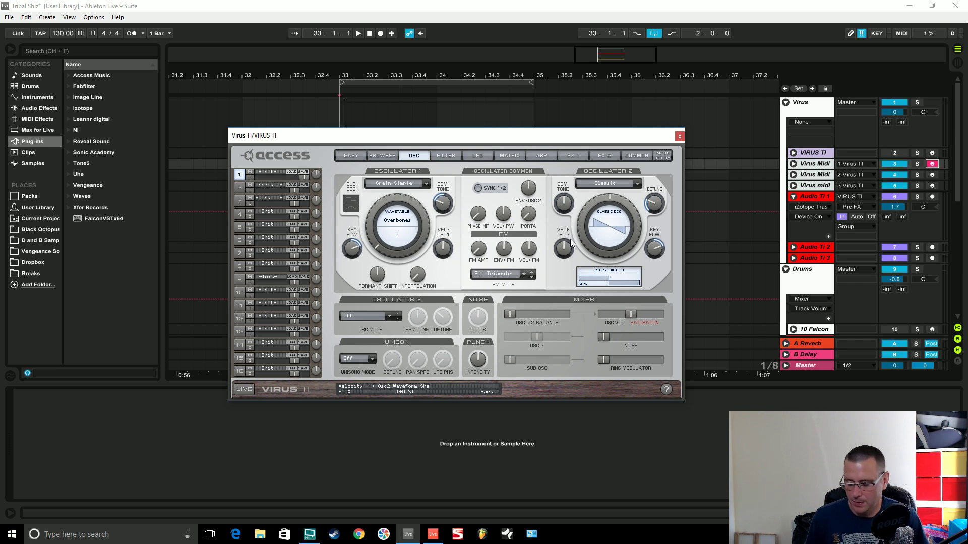
Mute the Drums group track.
drag(456, 139, 449, 153)
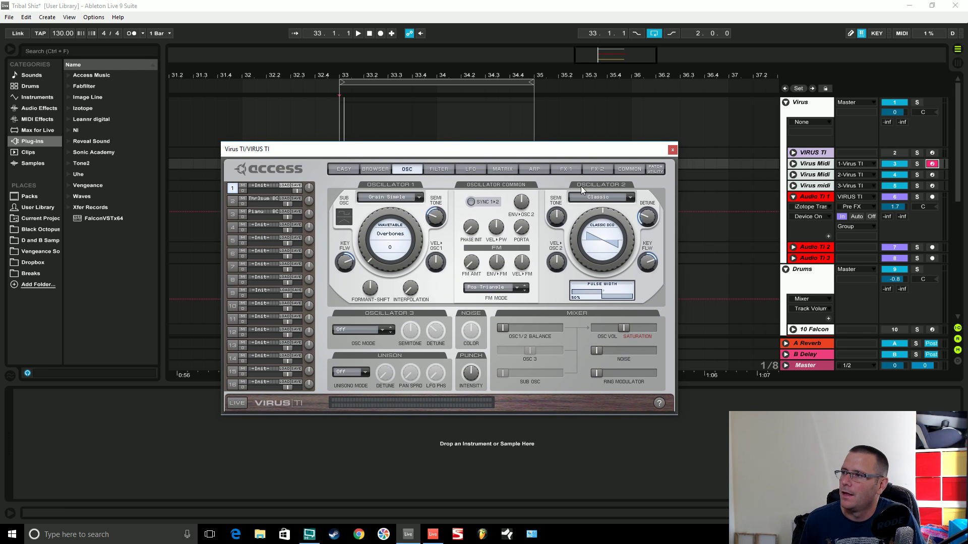
scroll(856, 237, down, 3)
click(891, 234)
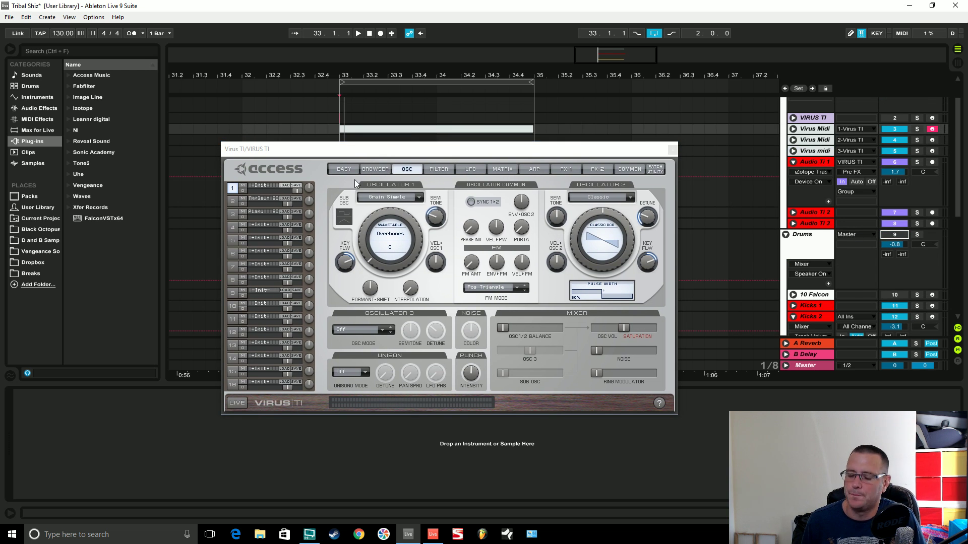
Open the MIDI clip on the armed Virus Midi track to examine its note.
drag(355, 153, 359, 346)
double_click(471, 129)
click(492, 346)
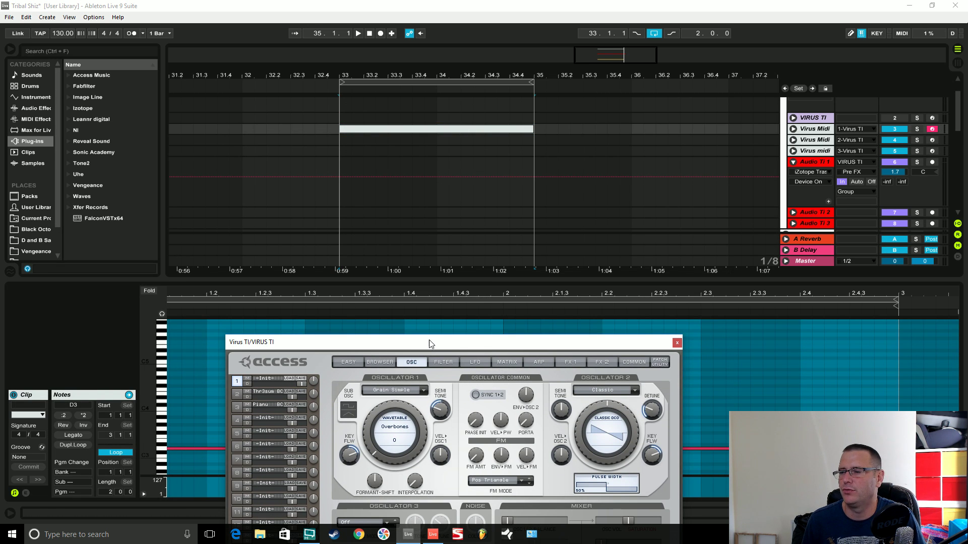
click(642, 258)
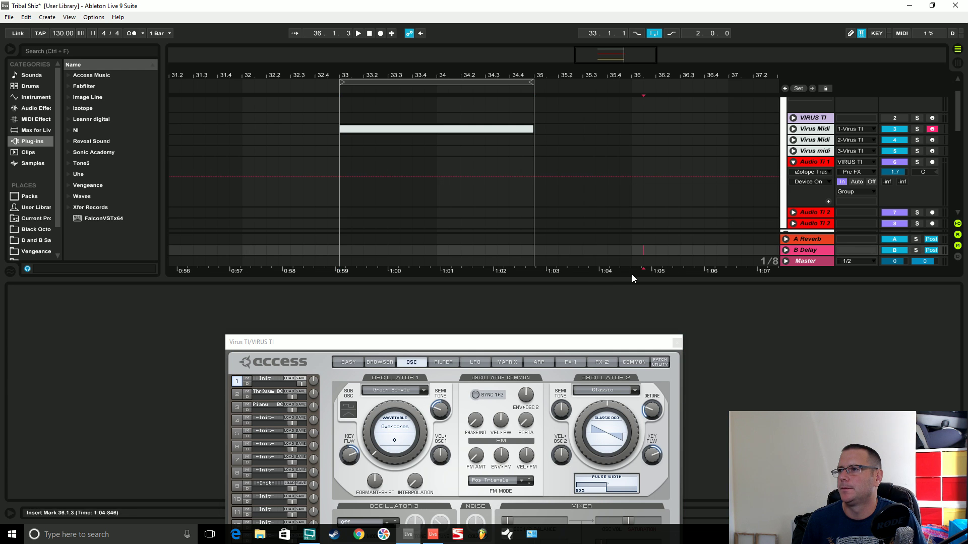
drag(578, 344, 593, 173)
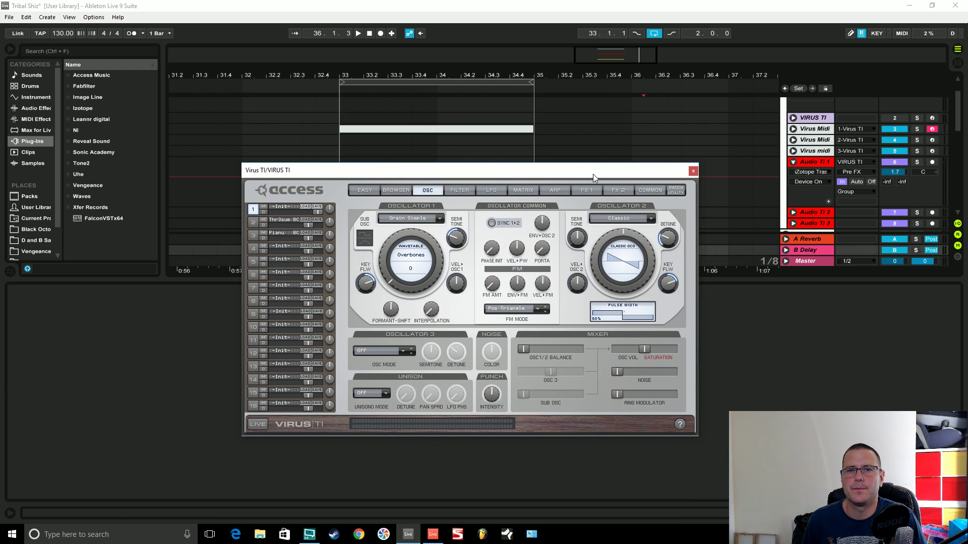
Play the Virus clip from bar 33 to hear the Overbones sound, and stop playback.
click(349, 148)
key(space)
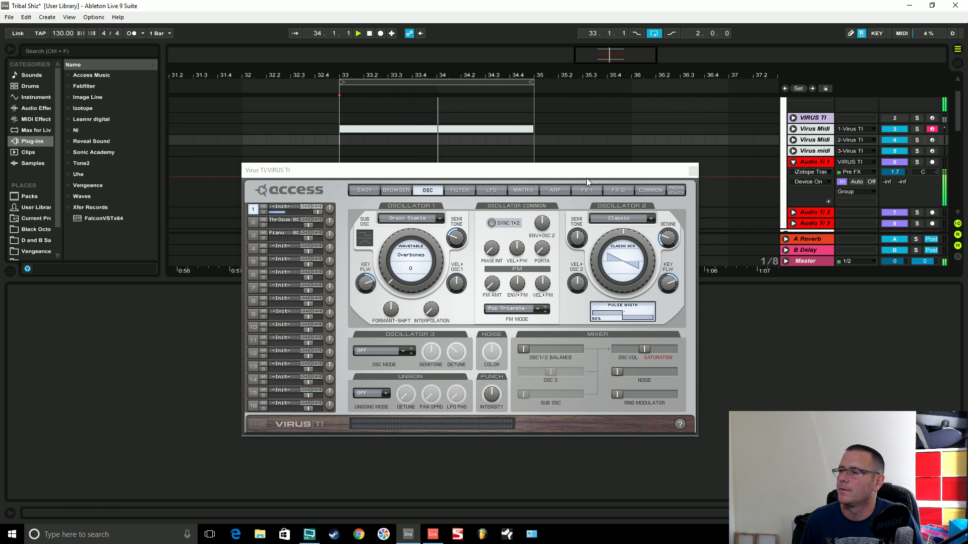
click(634, 141)
key(space)
Disable the first compressor, sidechained from Kicks 2, on the Audio TI 1 track.
scroll(637, 134, down, 4)
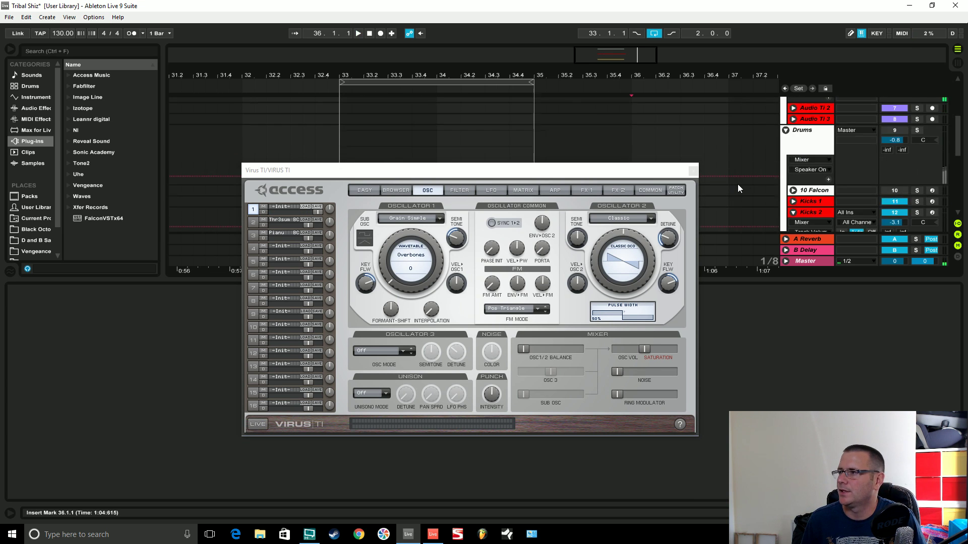
scroll(766, 164, up, 3)
click(815, 120)
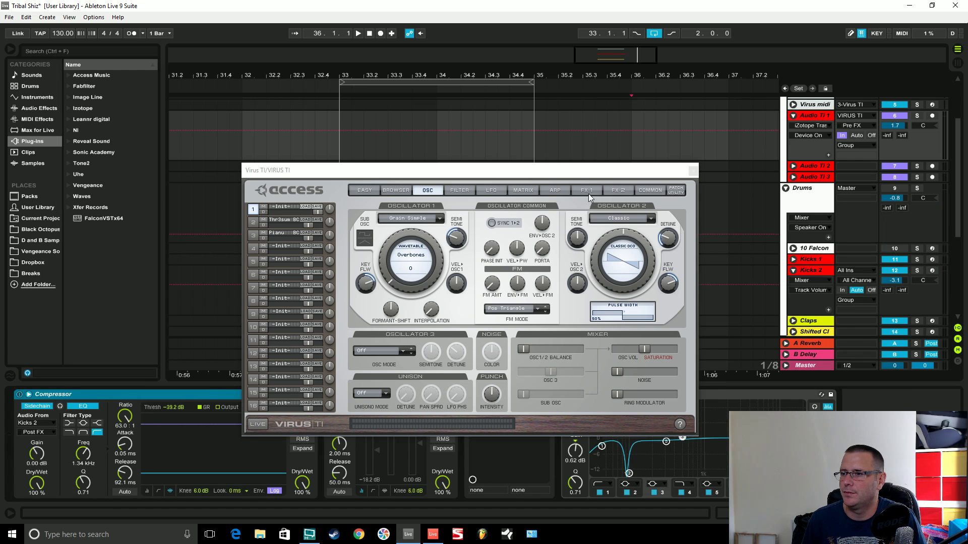
drag(545, 174, 552, 109)
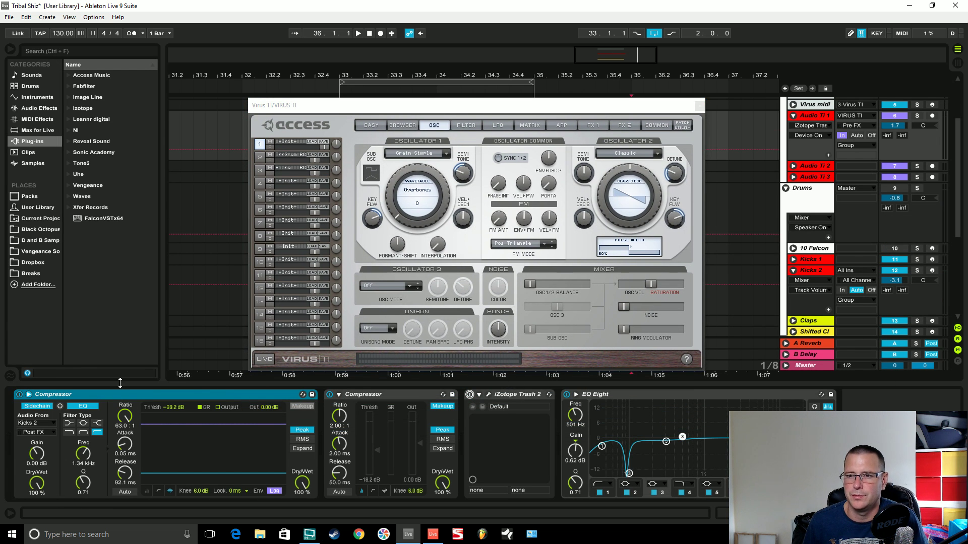
click(19, 395)
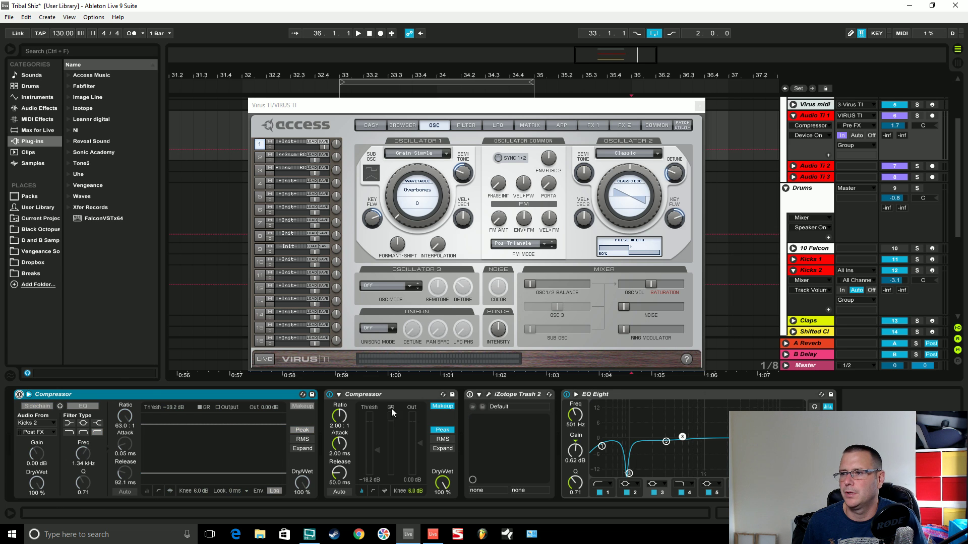
Play the arrangement to hear the Virus part with the sidechain compressor disabled.
key(space)
drag(489, 105, 509, 228)
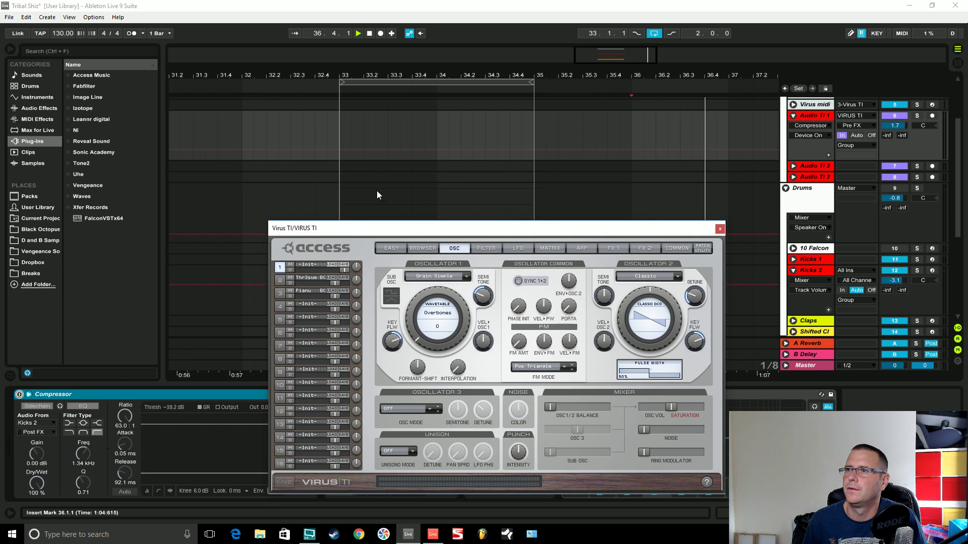
drag(436, 231, 420, 138)
Stop playback and set the Virus arpeggiator mode to Arp>Matrix.
click(565, 155)
key(space)
drag(540, 135, 517, 108)
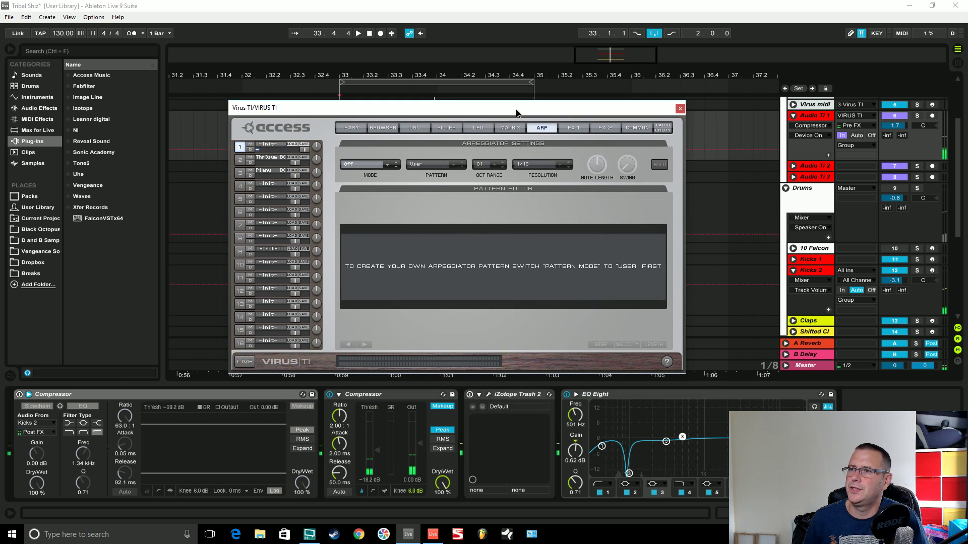
click(397, 167)
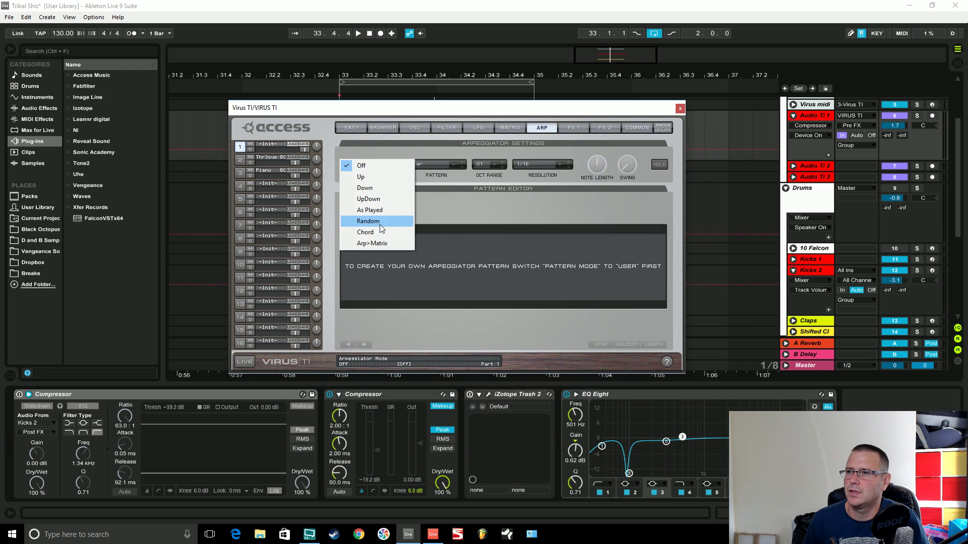
click(382, 246)
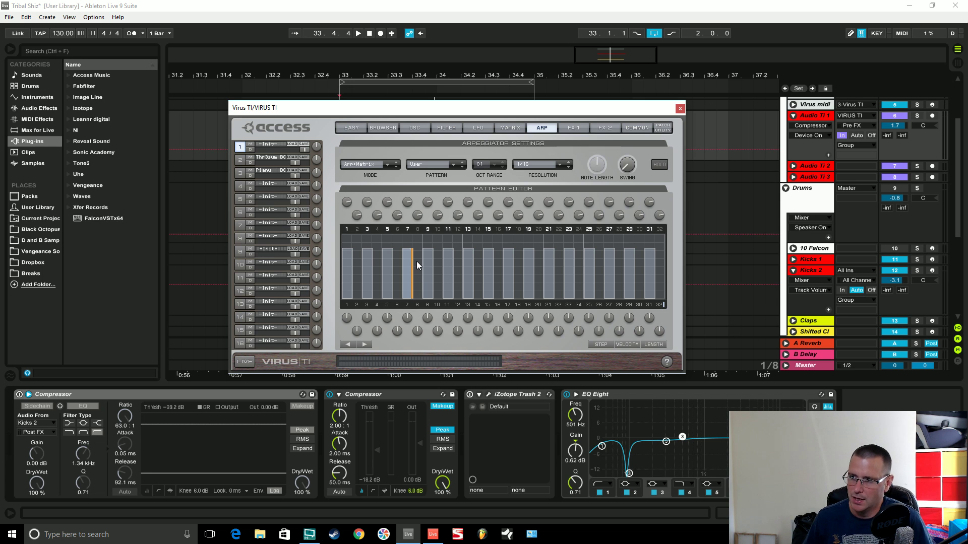
click(470, 258)
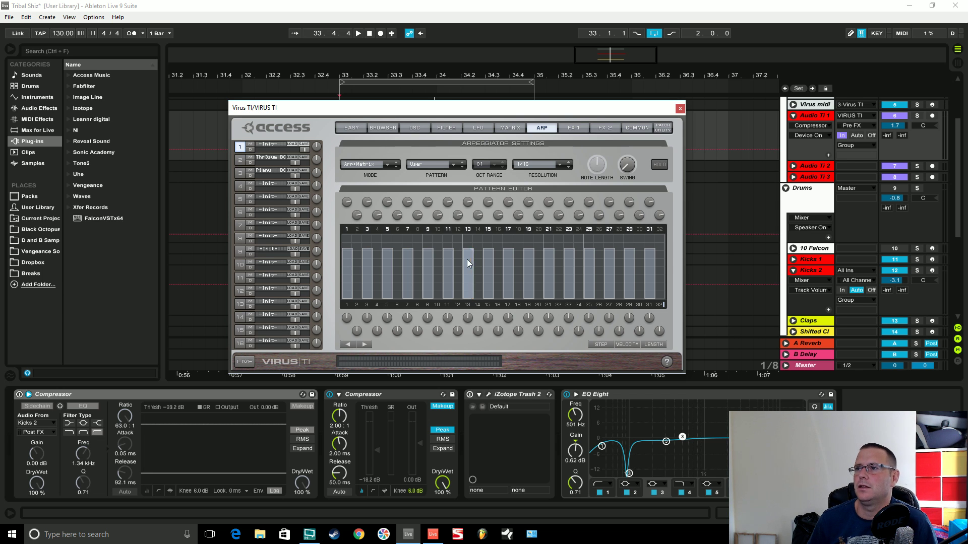
Set the source of modulation matrix Slot 1 to Arp Input.
click(510, 128)
click(454, 157)
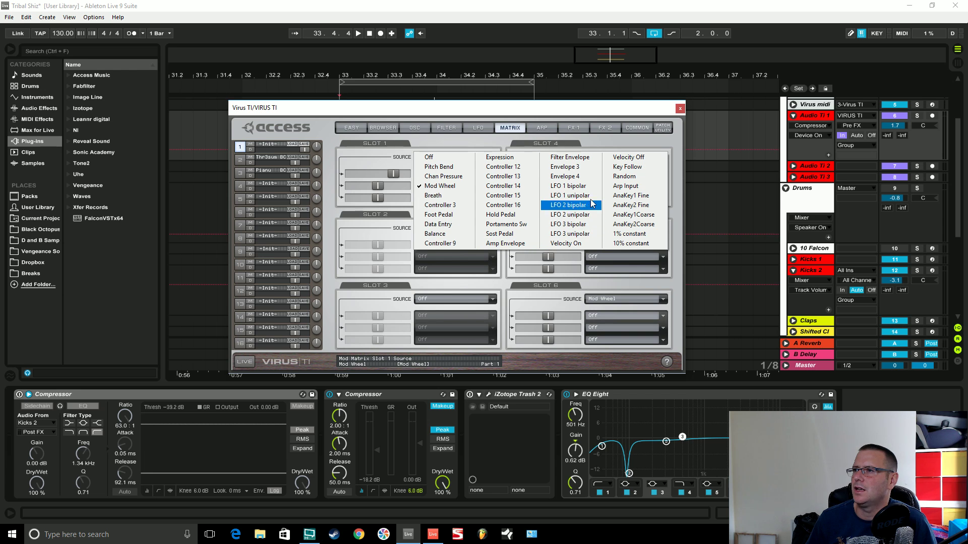
click(626, 186)
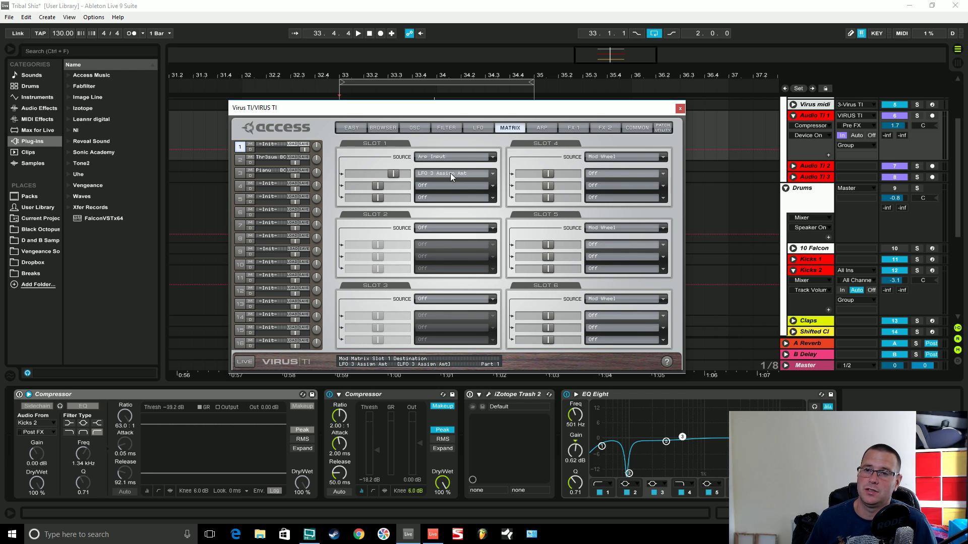
Raise Slot 1's first modulation amount to maximum and set its destination to Osc 1 Shape/Index.
click(488, 175)
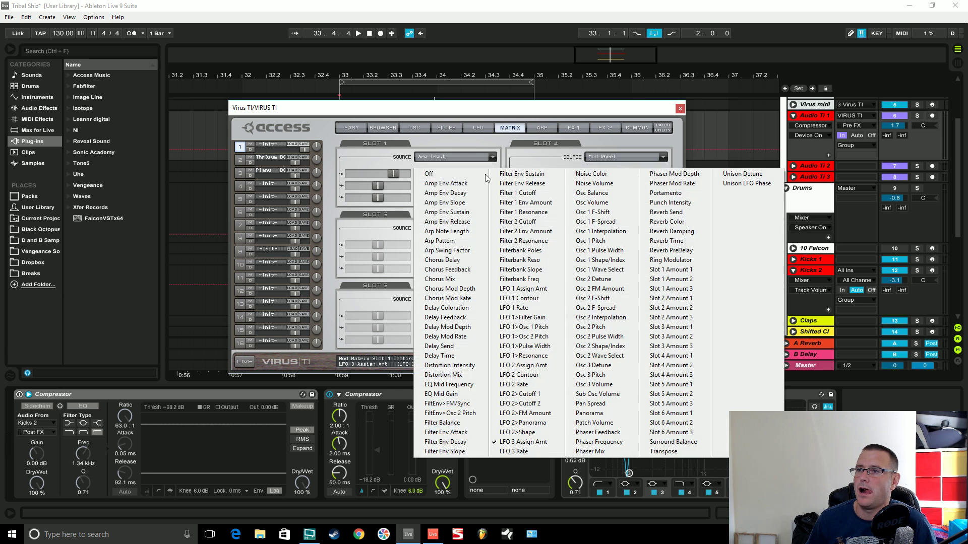
click(405, 174)
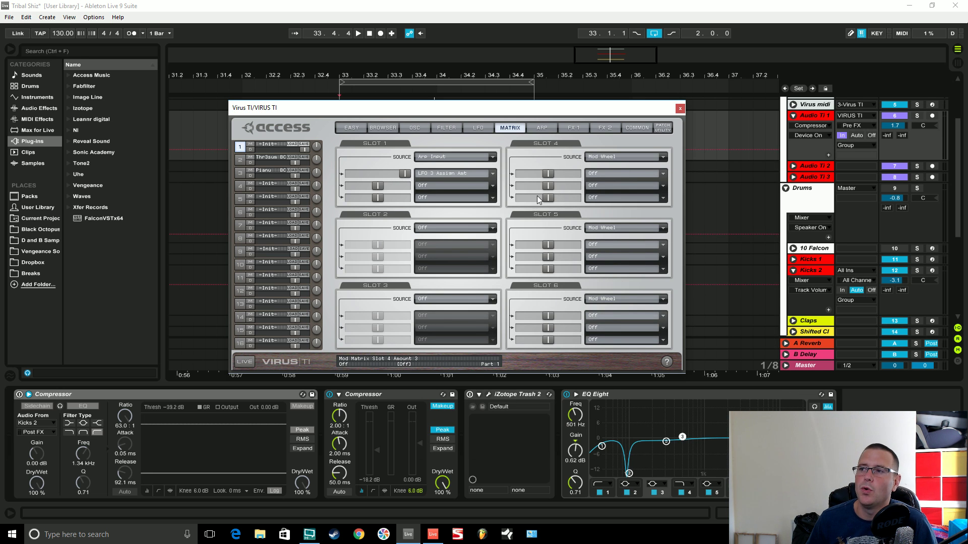
click(489, 174)
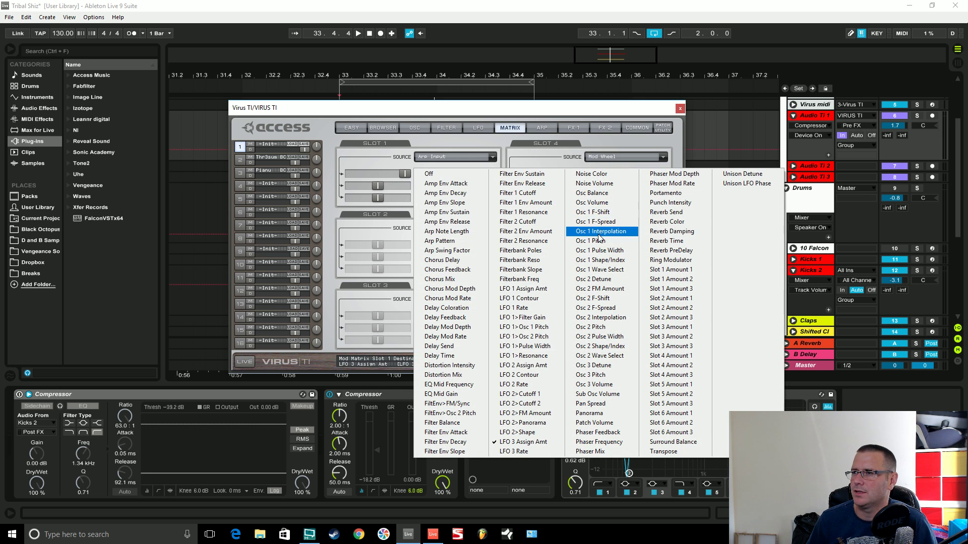
click(599, 260)
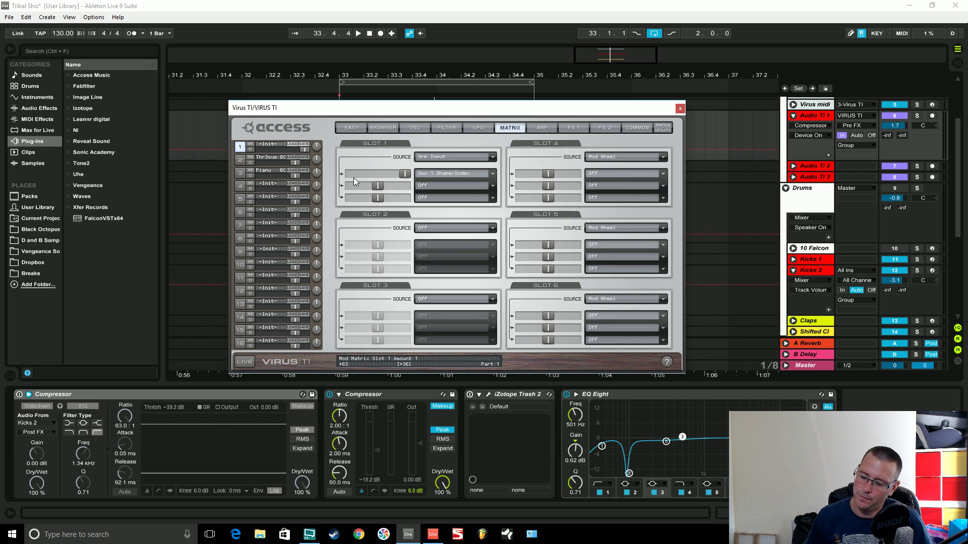
Shorten the arpeggiator user pattern to 16 steps and enable its missing even-numbered steps, with step 2 lowered to 63.
click(541, 128)
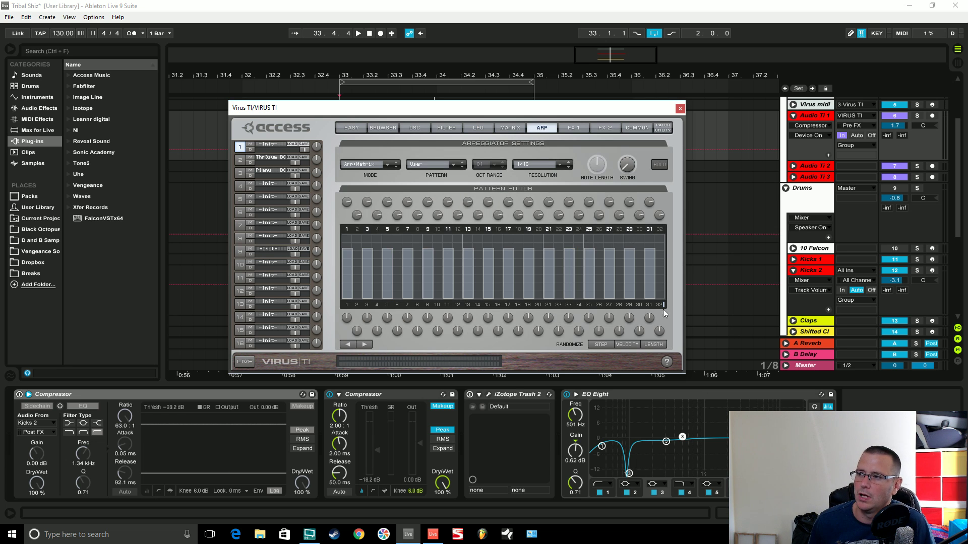
drag(662, 308, 500, 303)
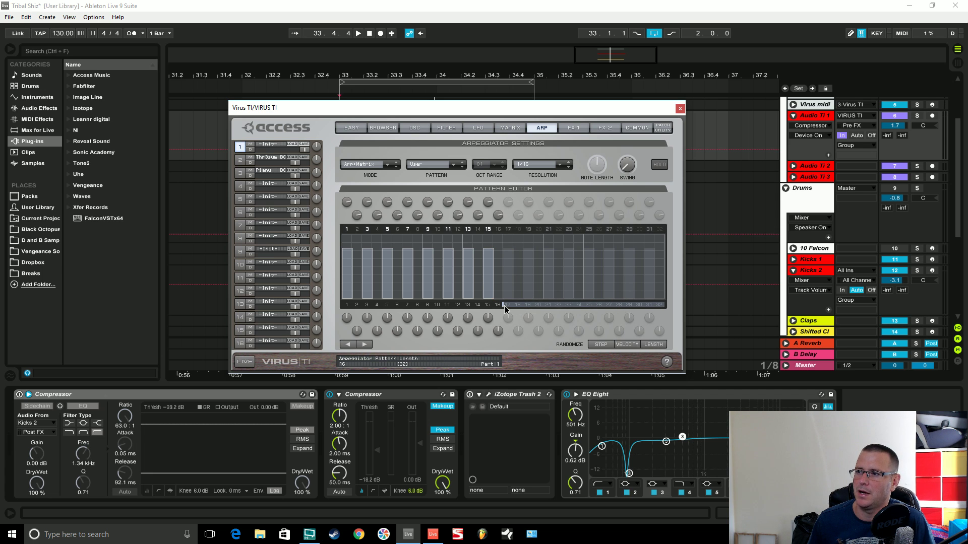
mouse_move(503, 249)
mouse_down()
mouse_move(358, 226)
mouse_move(423, 282)
mouse_move(347, 241)
mouse_move(356, 270)
mouse_up()
key(space)
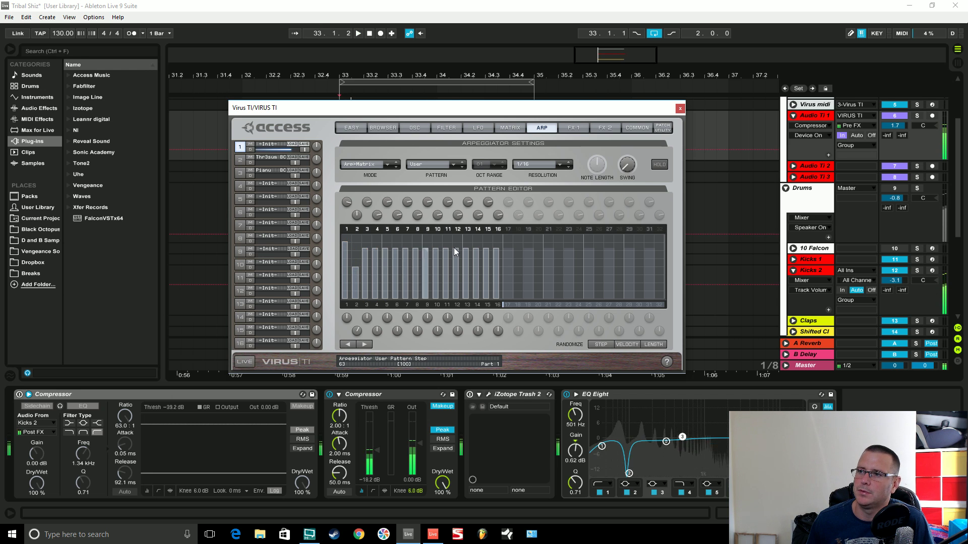
Set the arpeggiator resolution to 1/8.
key(space)
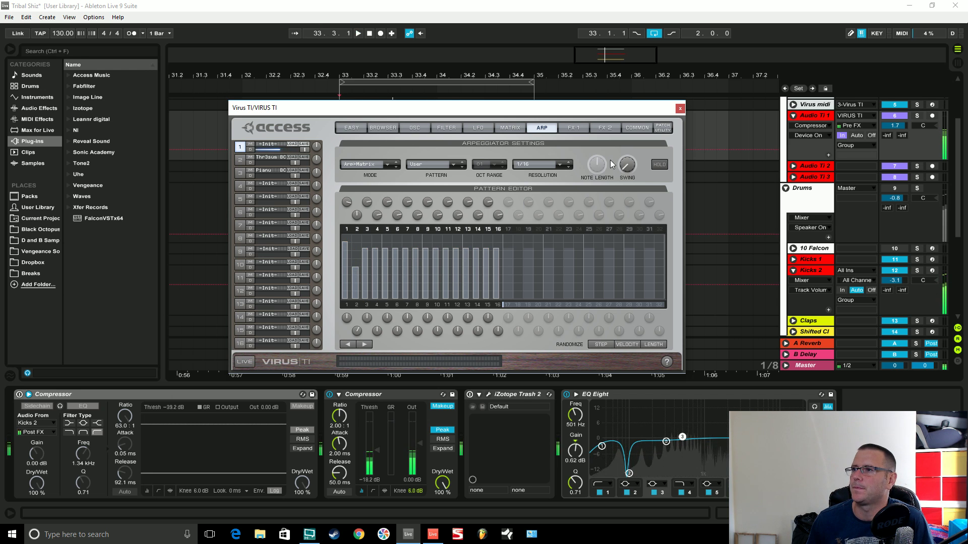
click(554, 164)
click(534, 276)
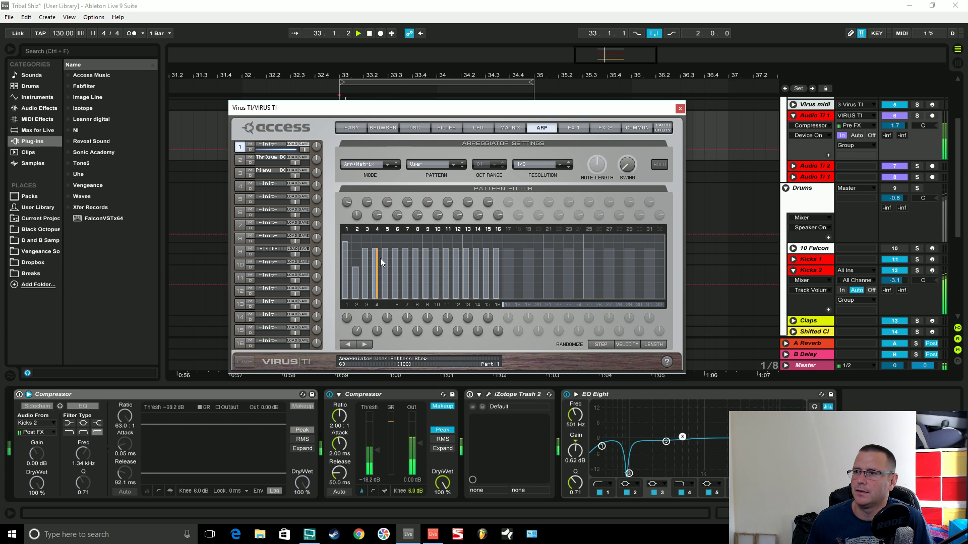
Reshape arpeggiator steps 3 to 5 during playback: lower step 3 to near zero, raise step 4 to maximum and set step 5 to 81.
drag(370, 251, 366, 281)
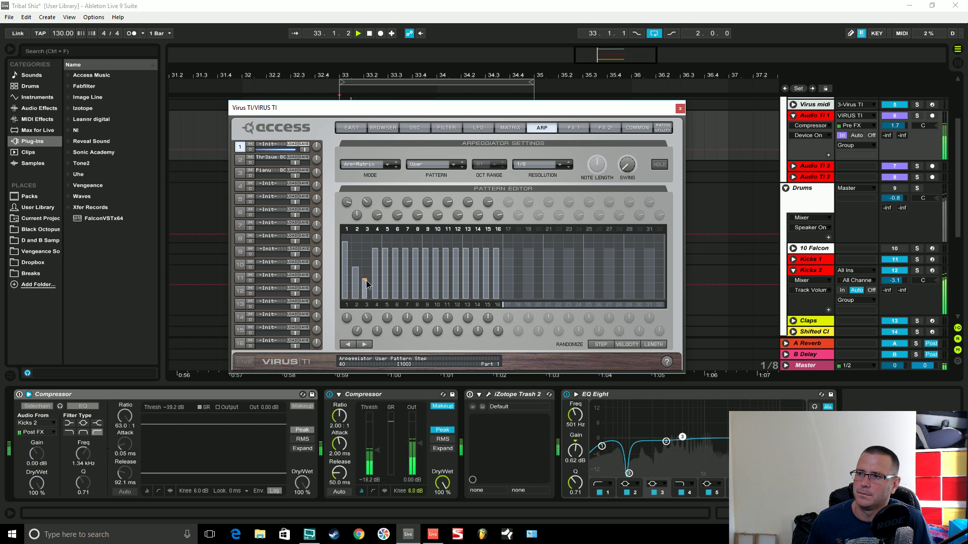
key(space)
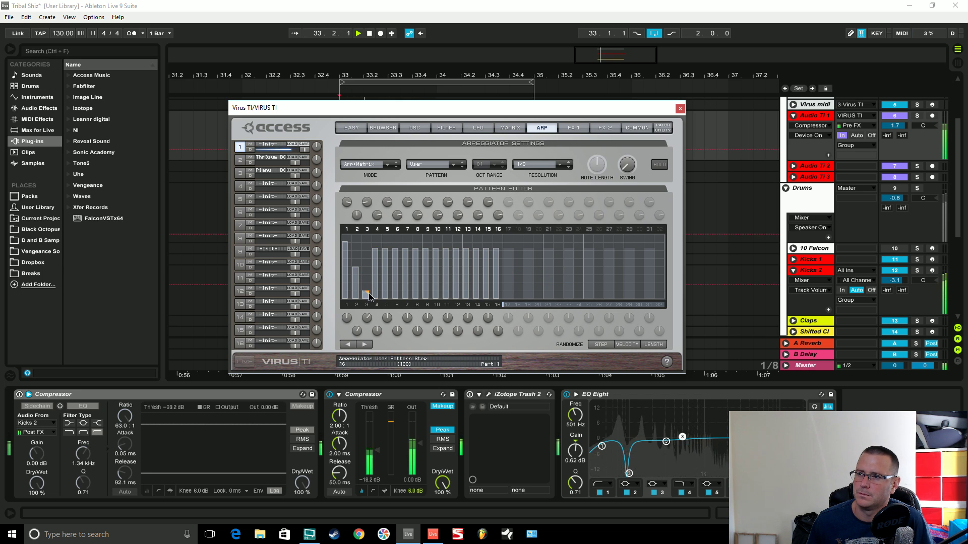
key(space)
mouse_move(378, 250)
mouse_down()
mouse_move(378, 235)
mouse_move(389, 267)
mouse_move(388, 259)
mouse_up()
key(space)
key(space)
key(space)
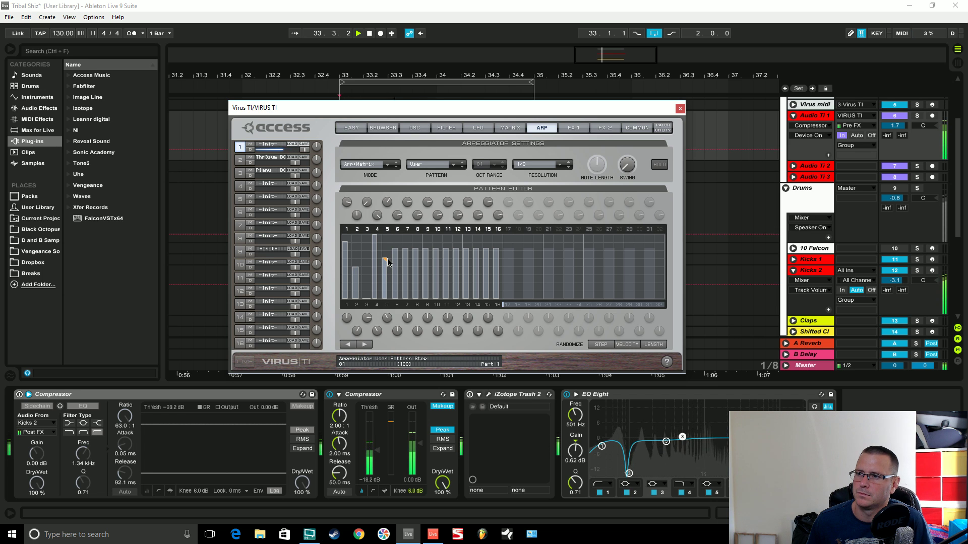
Vary the remaining arpeggiator steps: step 7 to 50, step 10 to maximum, step 12 to 0, step 14 lower, and step 16 to 19.
key(space)
mouse_move(395, 249)
mouse_down()
mouse_move(410, 254)
mouse_move(410, 275)
mouse_up()
key(space)
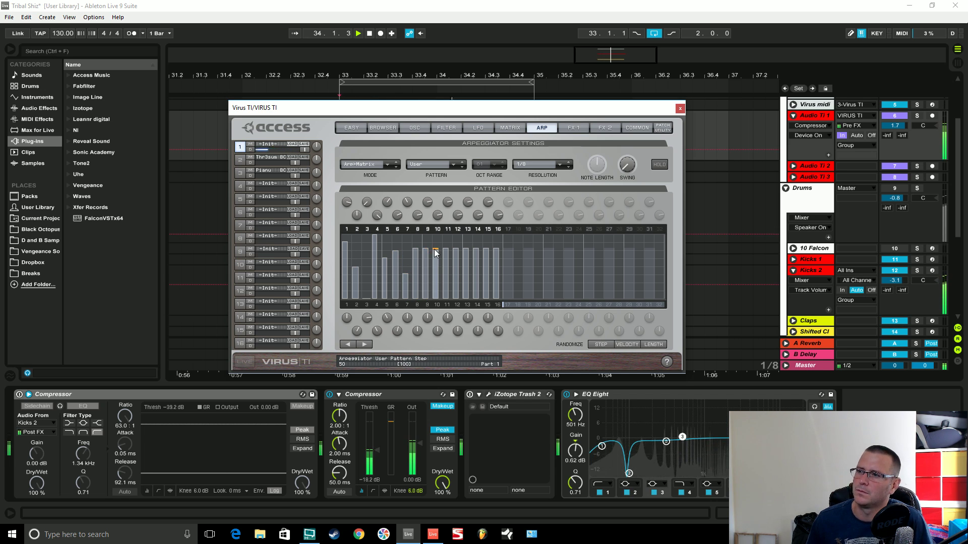
mouse_move(436, 248)
mouse_down()
mouse_move(480, 261)
mouse_move(479, 271)
mouse_move(495, 250)
mouse_move(494, 293)
mouse_up()
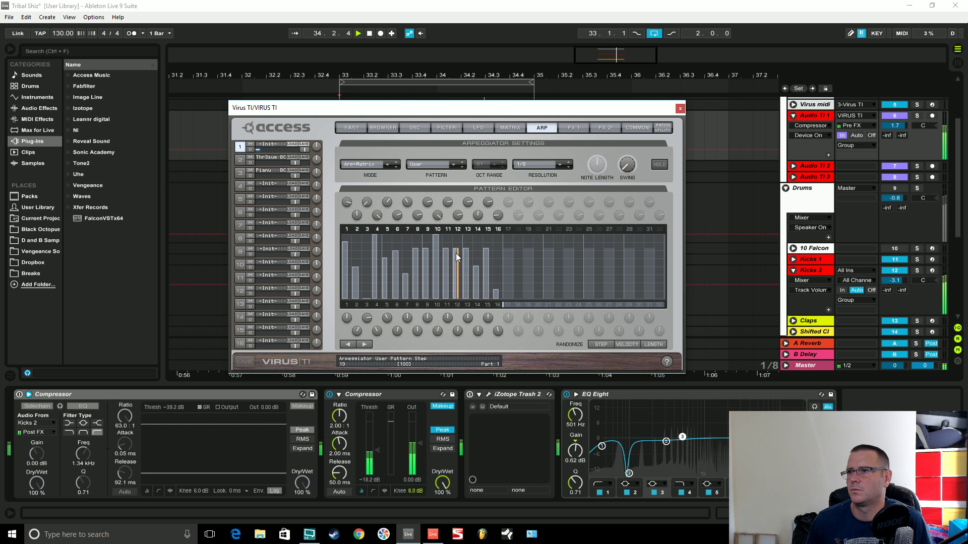
drag(457, 250, 456, 308)
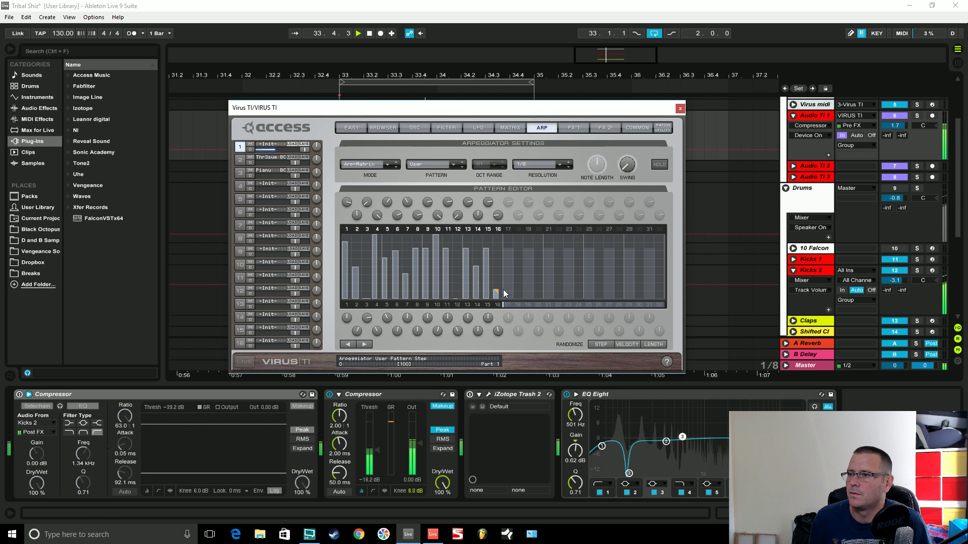
Raise arpeggiator step 16 level with step 15, extend the active steps to length 127, and stop playback.
click(505, 249)
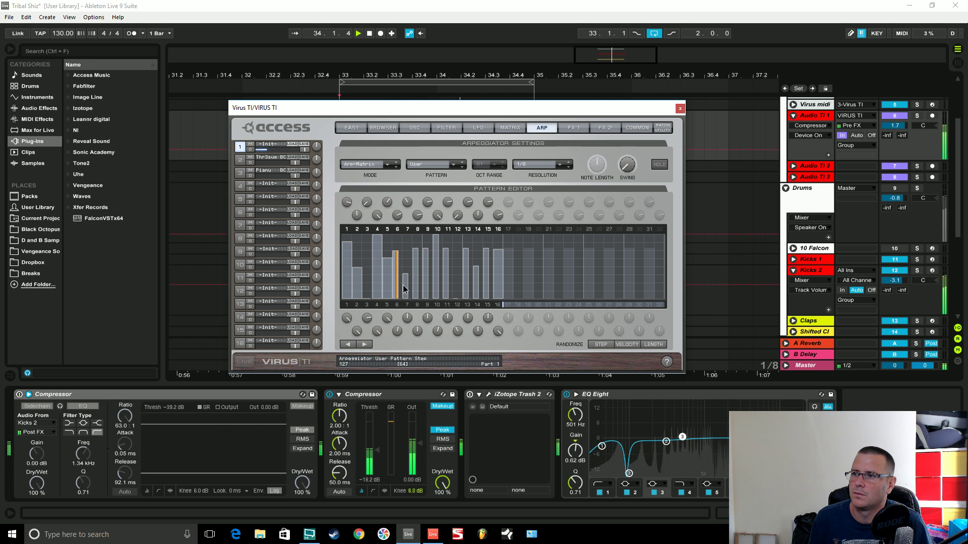
drag(418, 283, 509, 286)
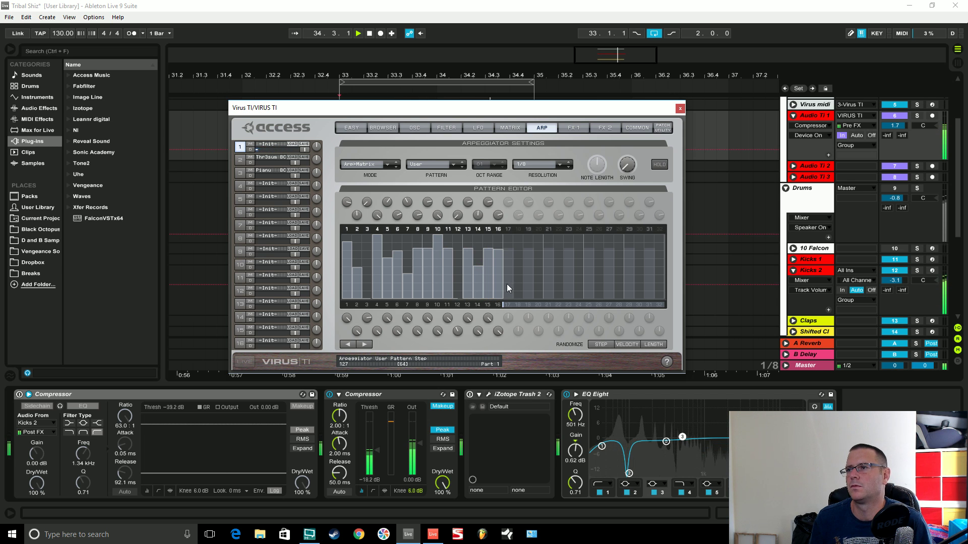
key(space)
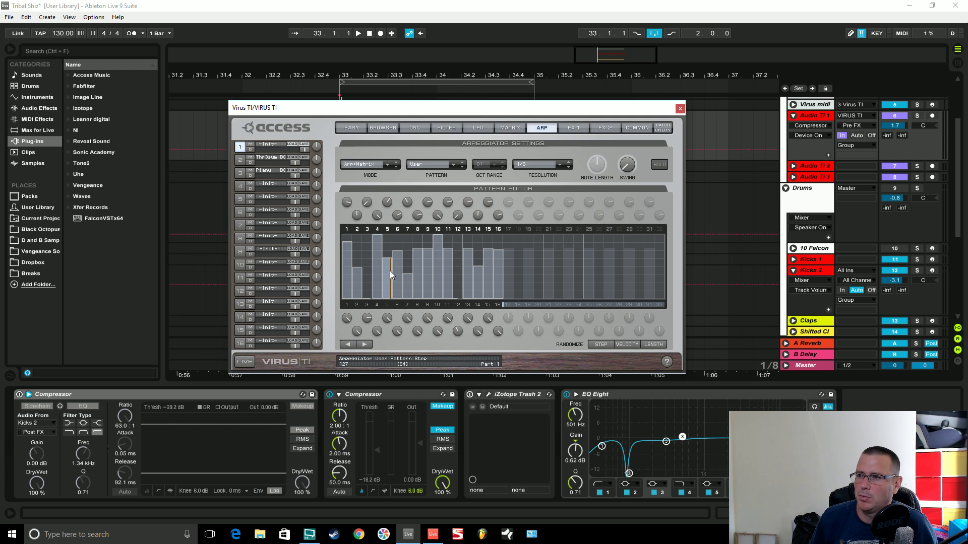
Audition lower and higher levels for arpeggiator step 5, leave it at about 102, and stop playback.
drag(388, 260, 391, 277)
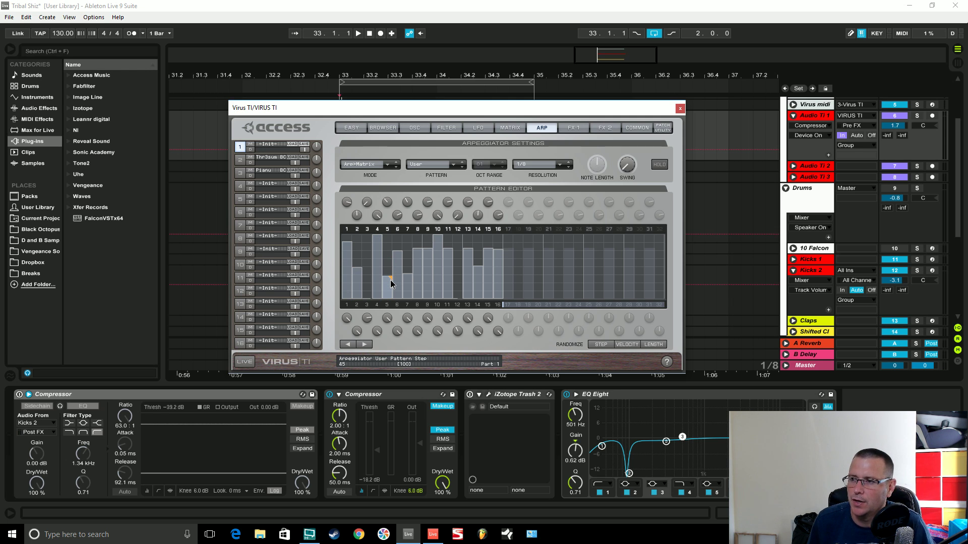
key(space)
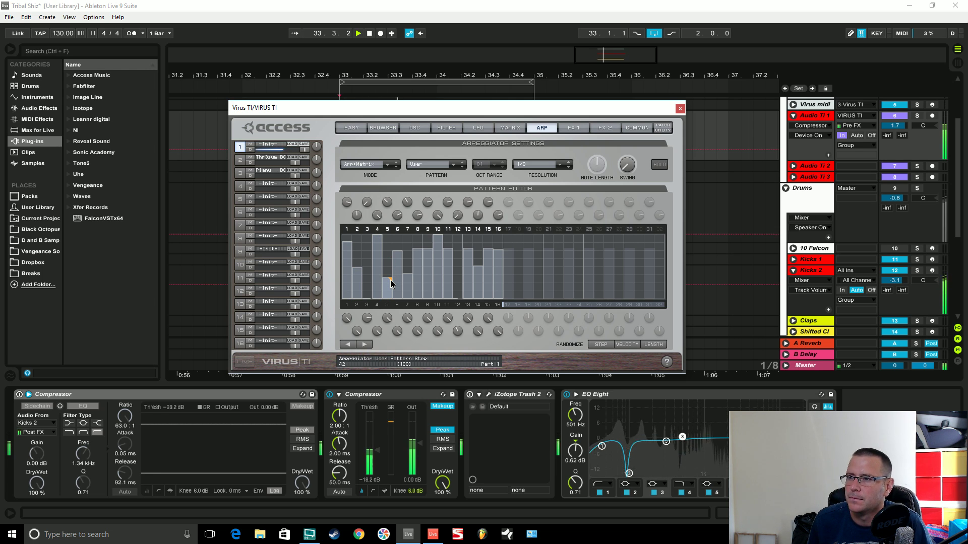
drag(390, 283, 387, 249)
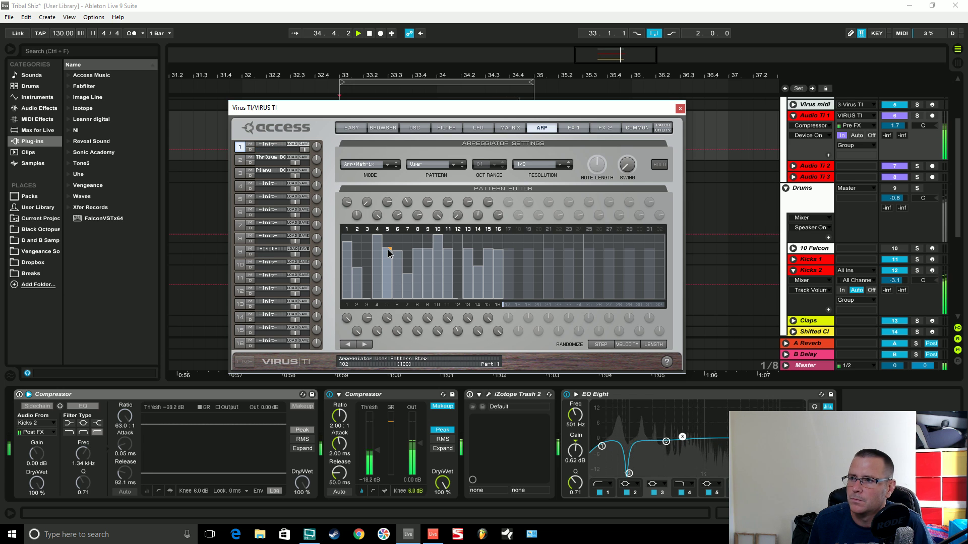
drag(390, 251, 395, 302)
key(space)
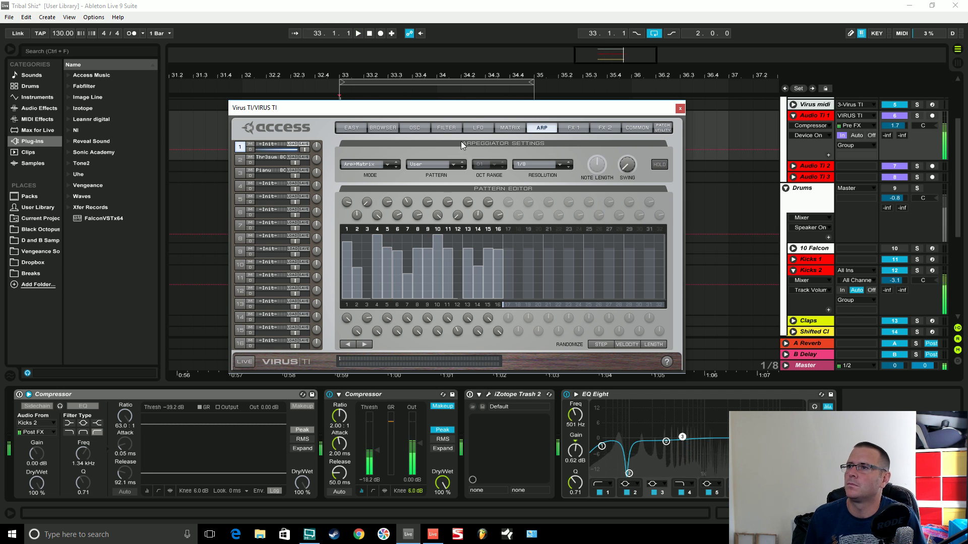
Set Oscillator 1's wavetable to Scale Trix.
click(428, 129)
click(409, 194)
click(419, 300)
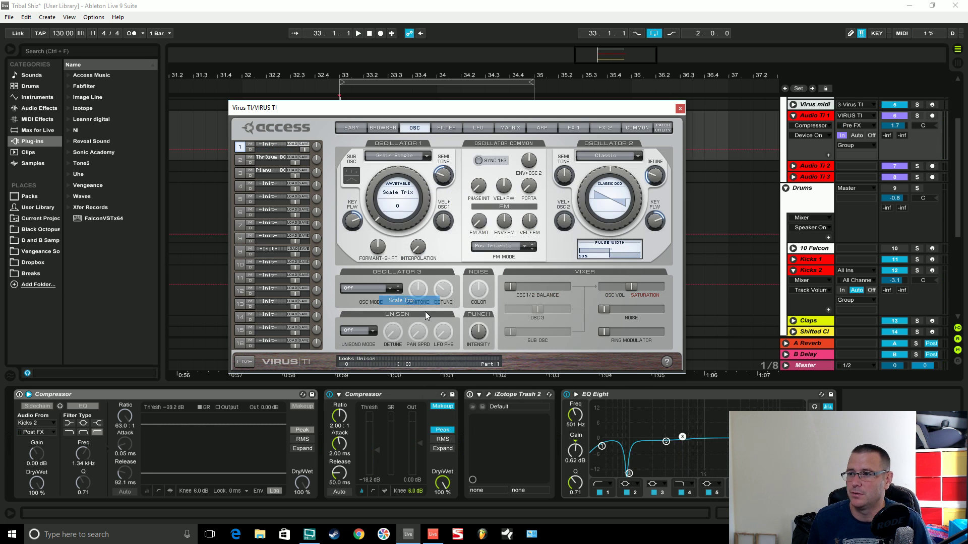
Start playback and fine-tune the levels of arpeggiator steps 1 and 2.
key(space)
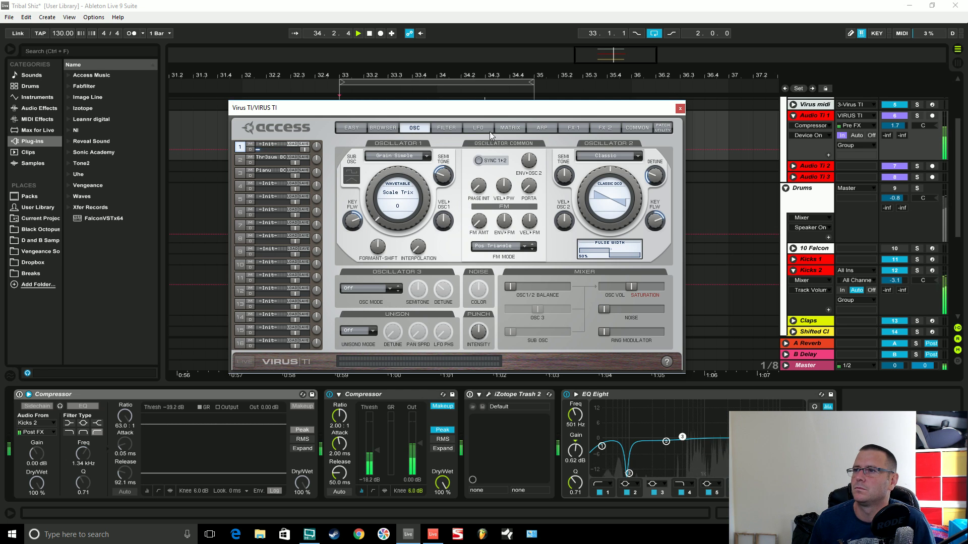
click(535, 128)
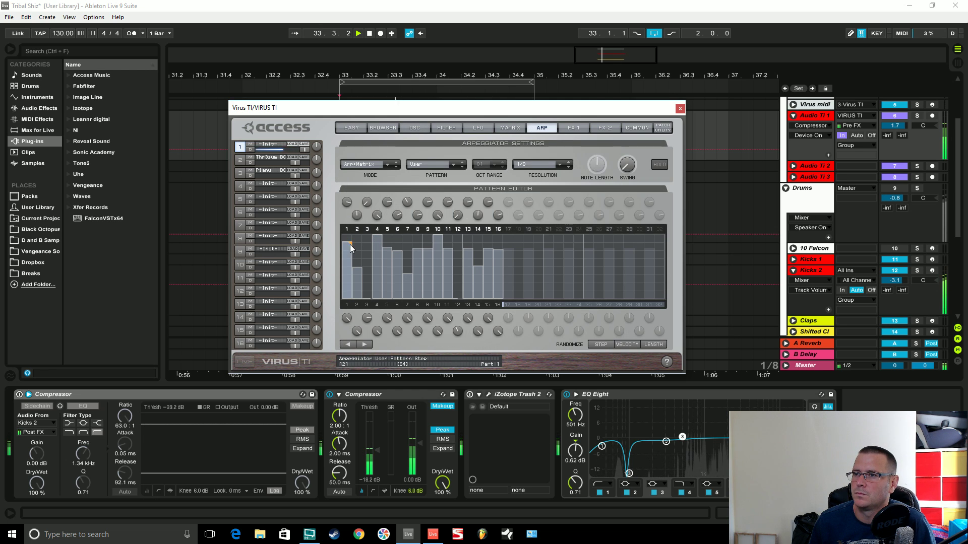
drag(349, 235, 359, 270)
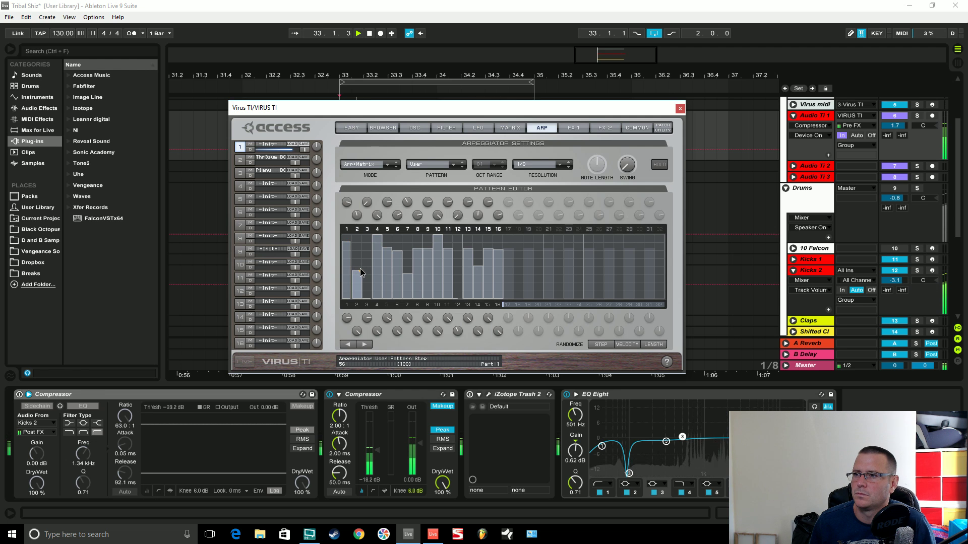
Sweep Oscillator 1's formant shift during playback and leave it slightly below zero.
click(427, 129)
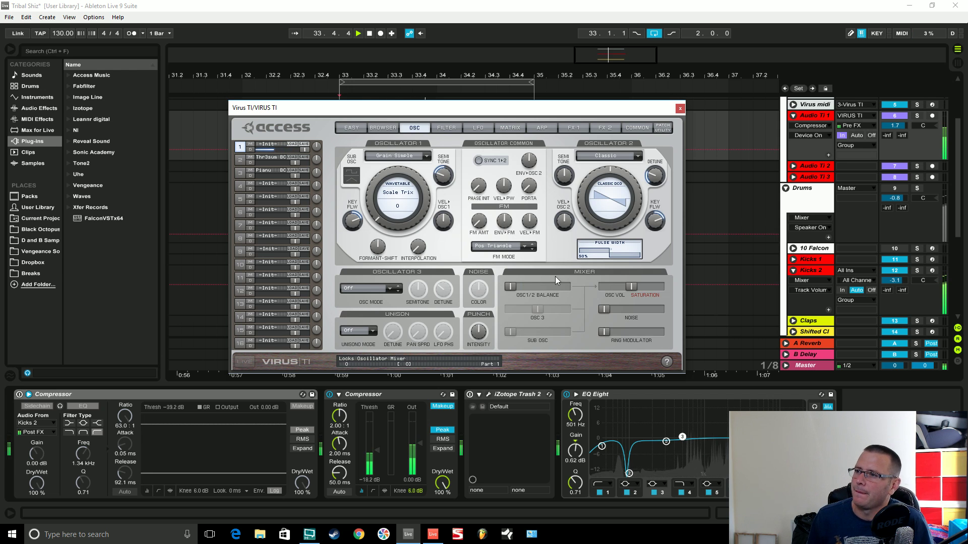
drag(526, 286, 535, 289)
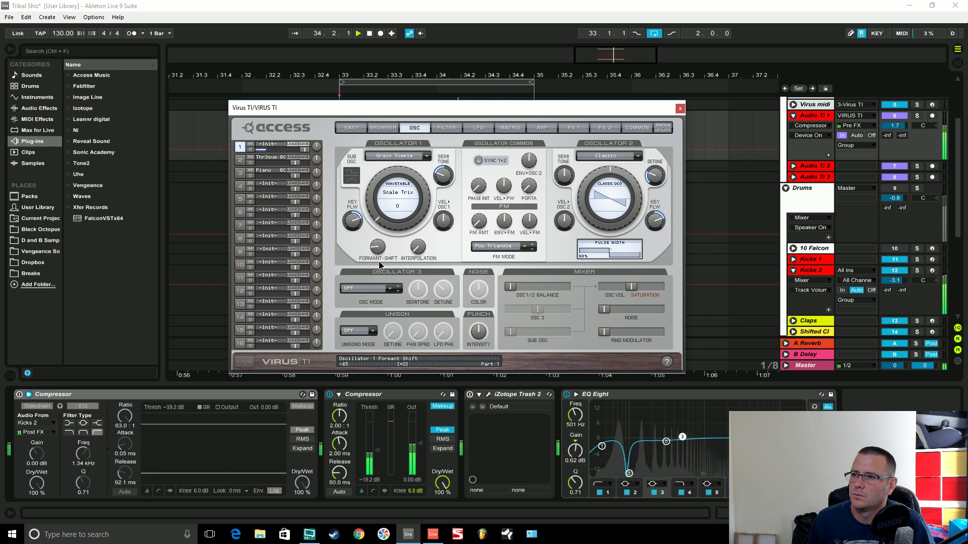
drag(378, 250, 381, 203)
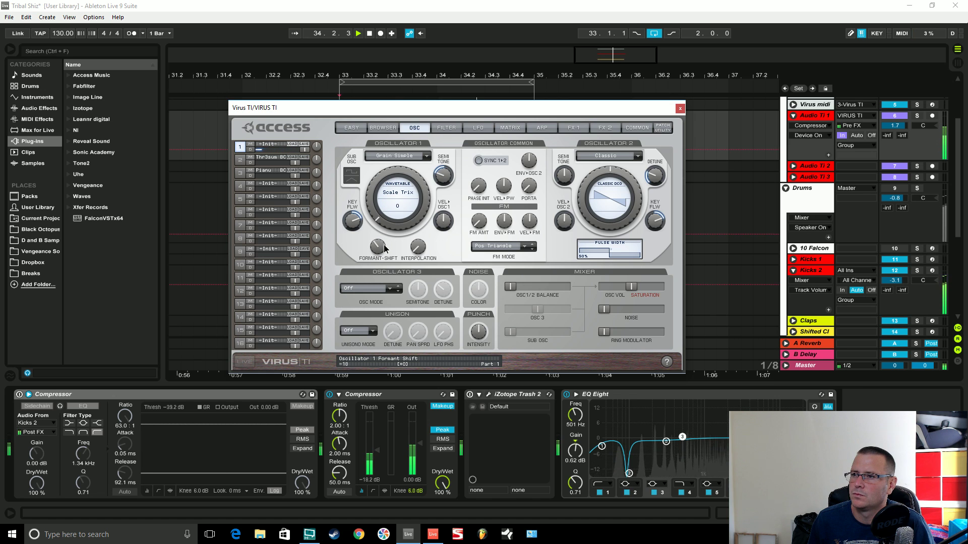
drag(384, 249, 384, 245)
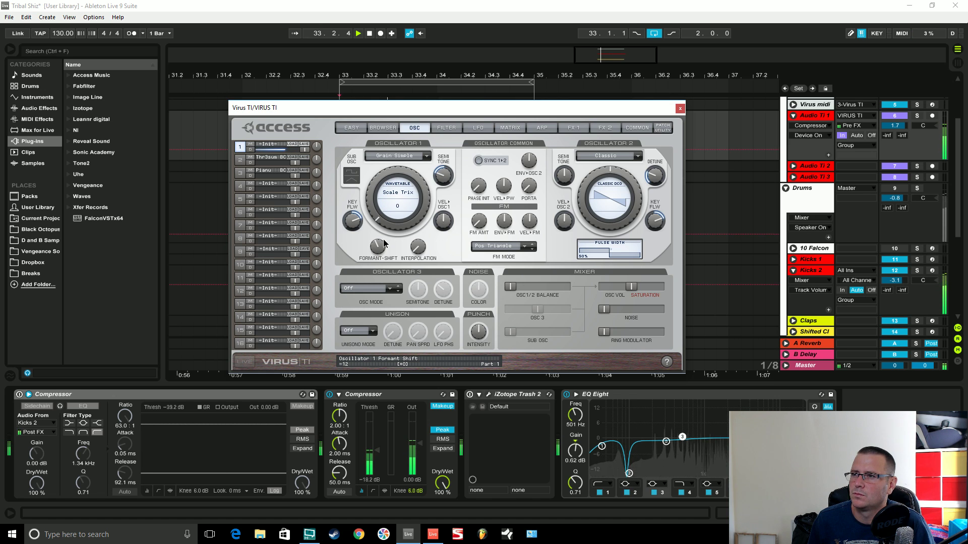
Set Oscillator 2 to the Formant Simple model with the Pulsechecker wavetable at index 0, and stop playback.
click(625, 156)
click(625, 223)
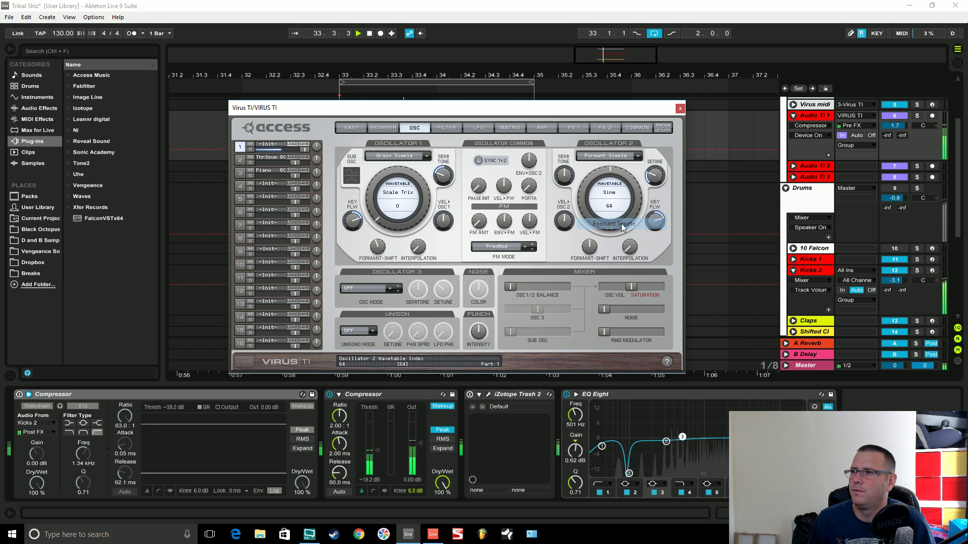
click(609, 198)
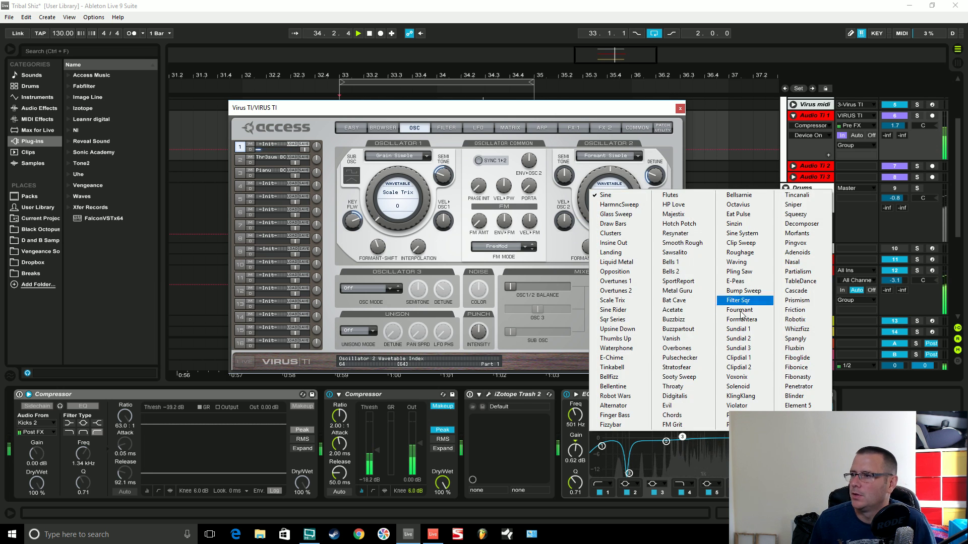
click(684, 356)
mouse_move(589, 212)
mouse_down()
mouse_move(589, 180)
mouse_move(588, 227)
mouse_up()
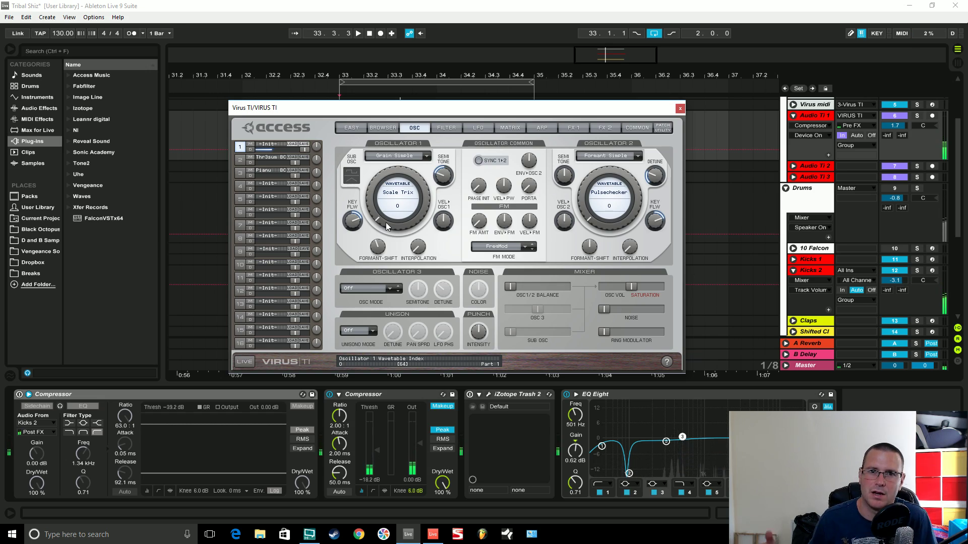
key(space)
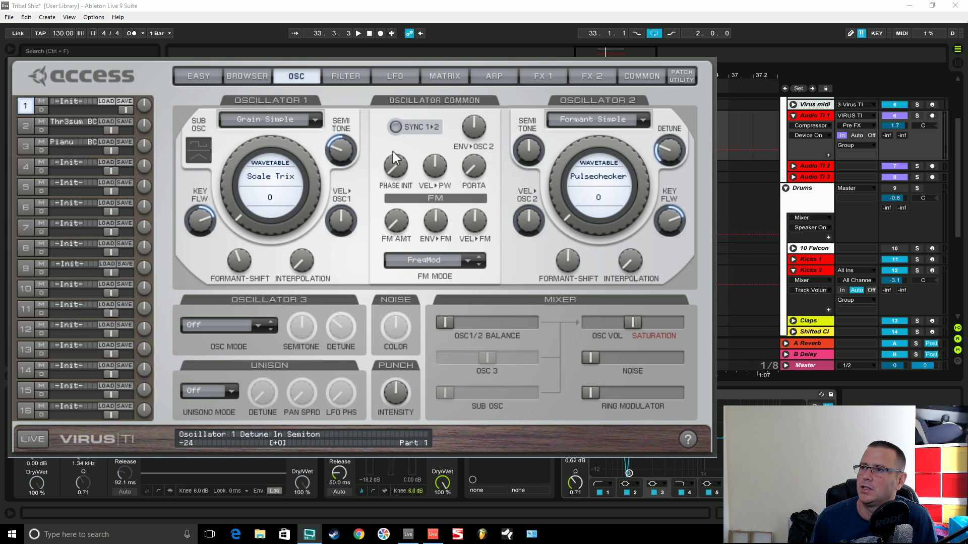
Set modulation matrix Slot 1's second destination to Osc 2 Shape/Index and raise its amount to maximum.
click(454, 77)
click(420, 166)
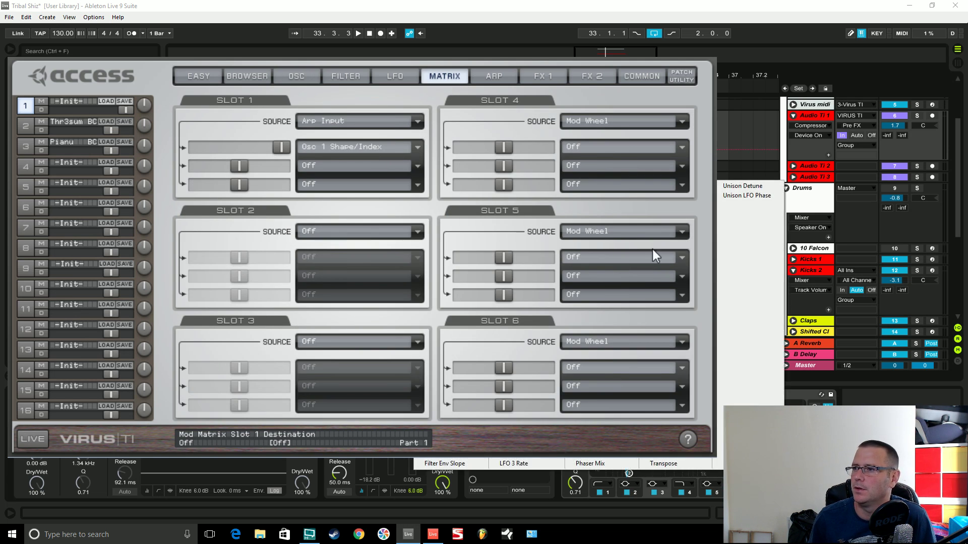
click(593, 431)
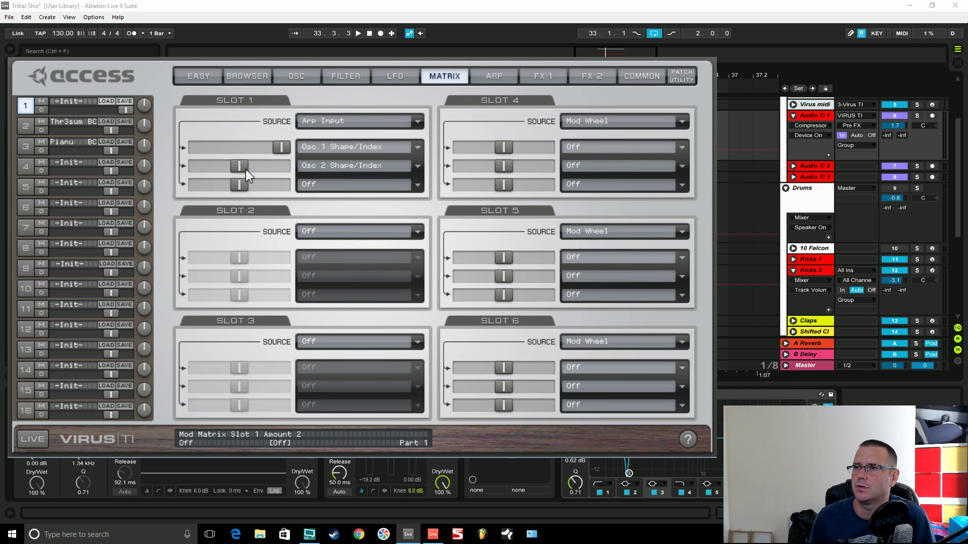
drag(244, 167, 307, 170)
With playback running, lower Oscillator 2's semitone to about -25 and set the Osc 1/2 balance to about -1.6%.
key(space)
click(313, 74)
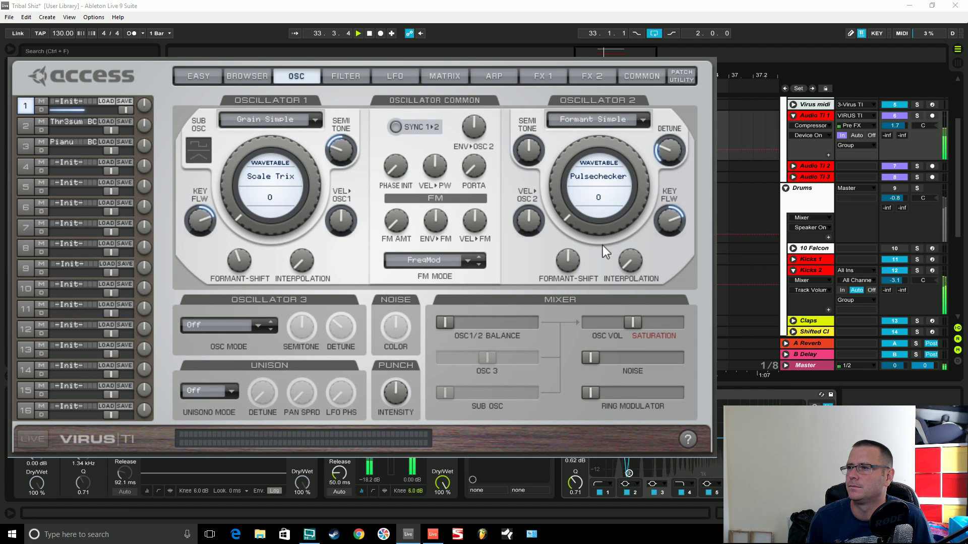
drag(525, 148, 527, 192)
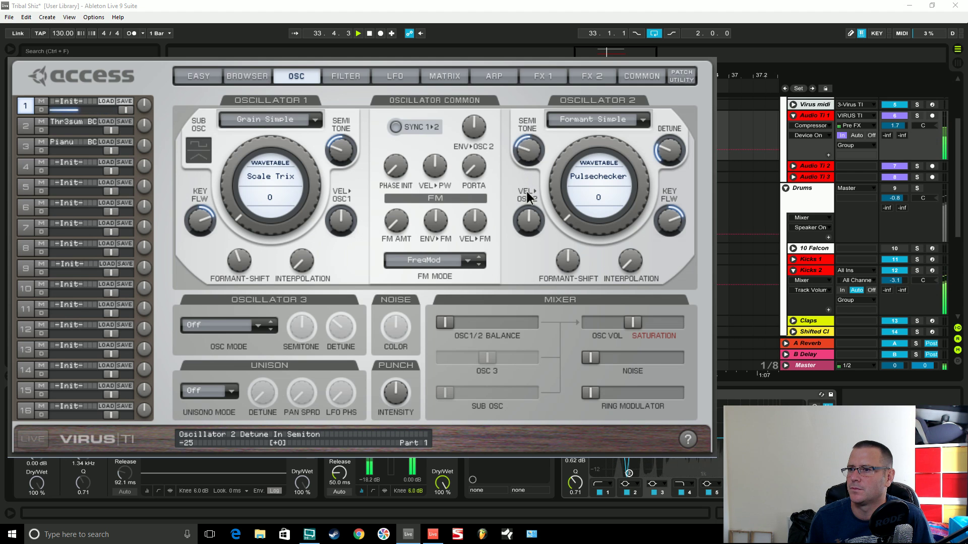
drag(445, 322, 500, 325)
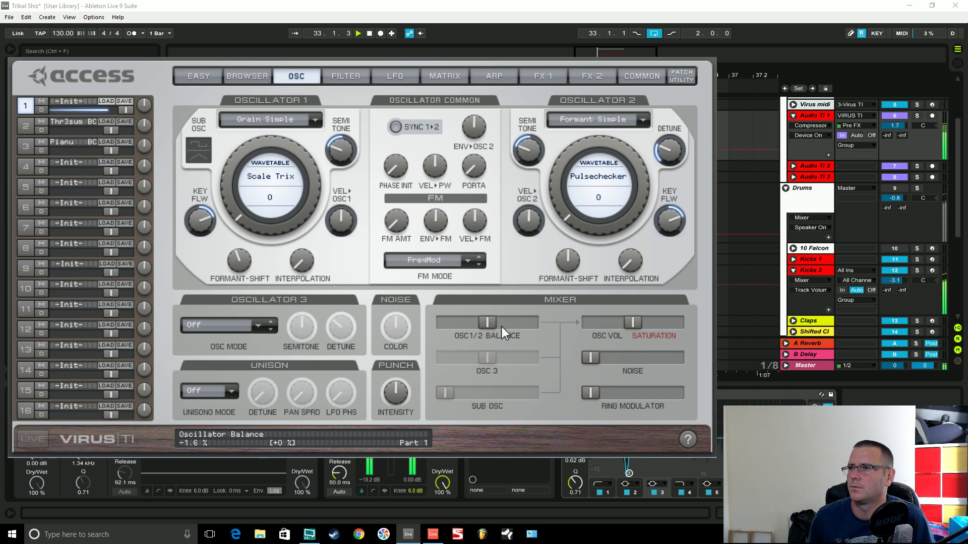
Enable Sync 1>2 and adjust the filter envelope amount on Oscillator 2's pitch.
click(397, 128)
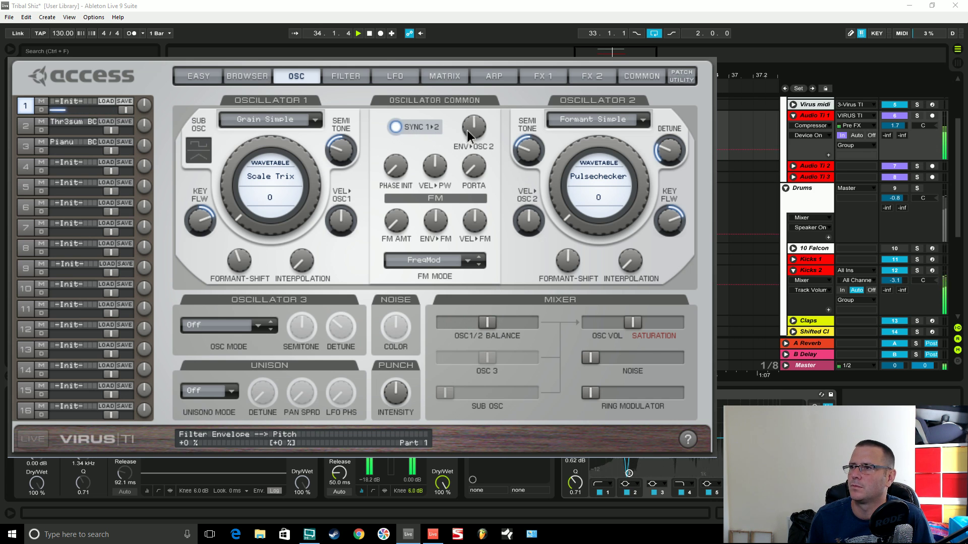
drag(476, 127, 472, 132)
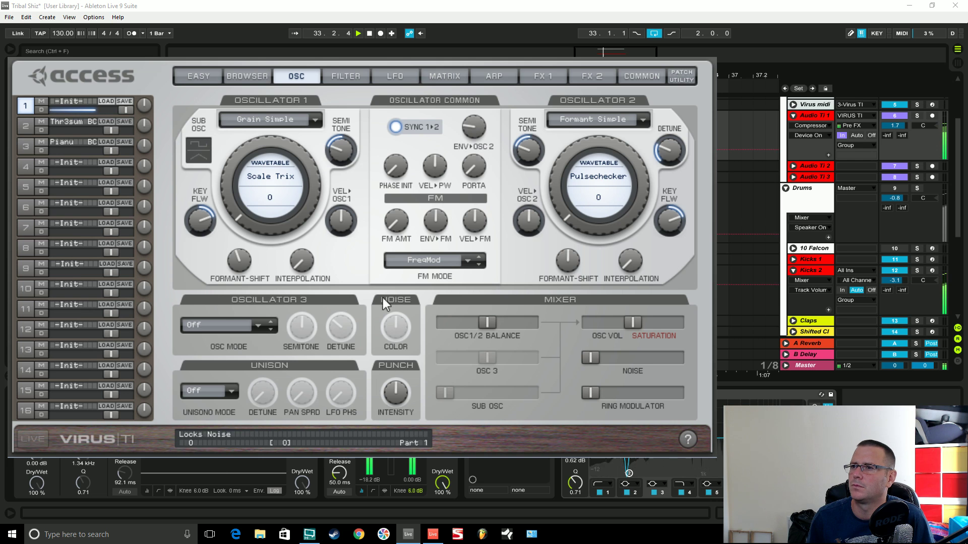
Shorten the filter envelope's decay to 38.
click(364, 77)
drag(227, 393, 226, 404)
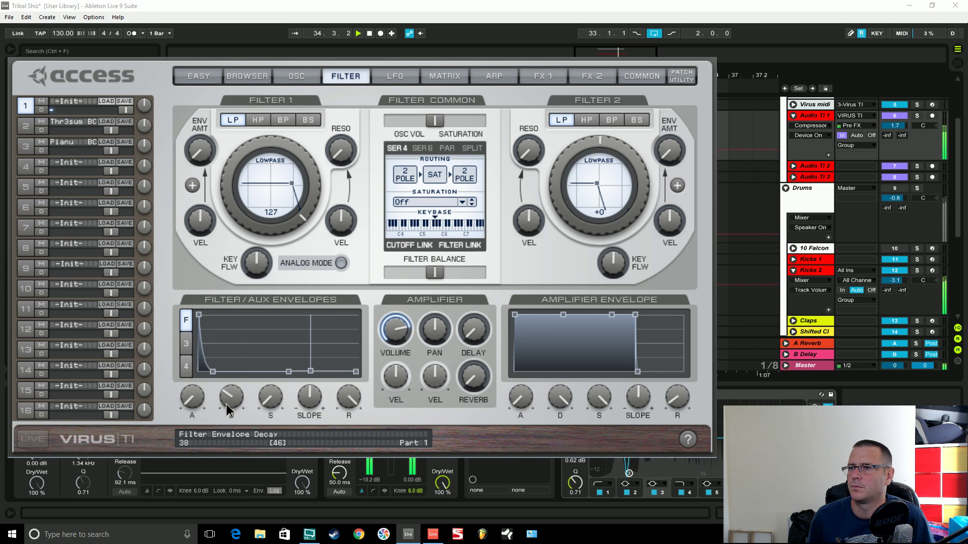
Set the amplifier envelope's attack to 8 and lengthen its release slightly, auditioning with playback.
drag(521, 401, 519, 397)
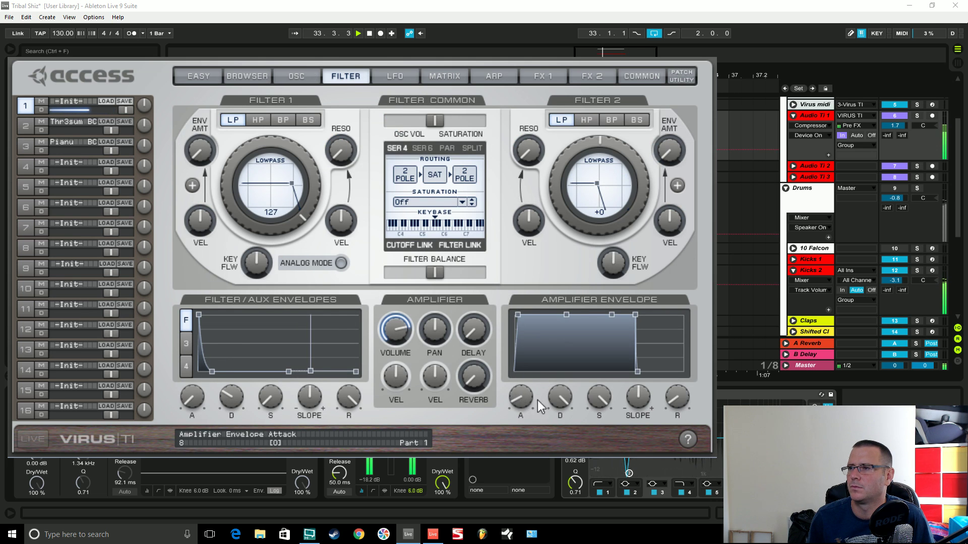
drag(677, 399, 678, 394)
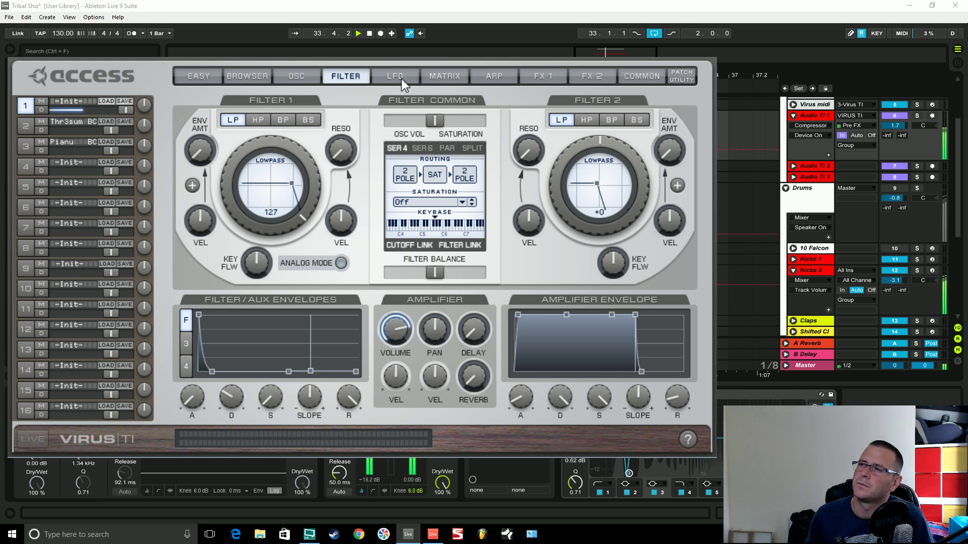
key(space)
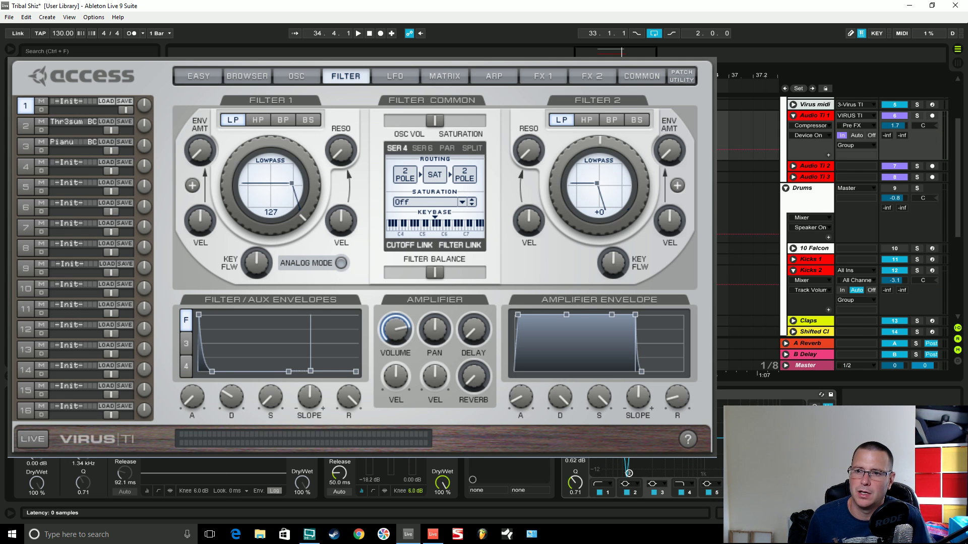
key(space)
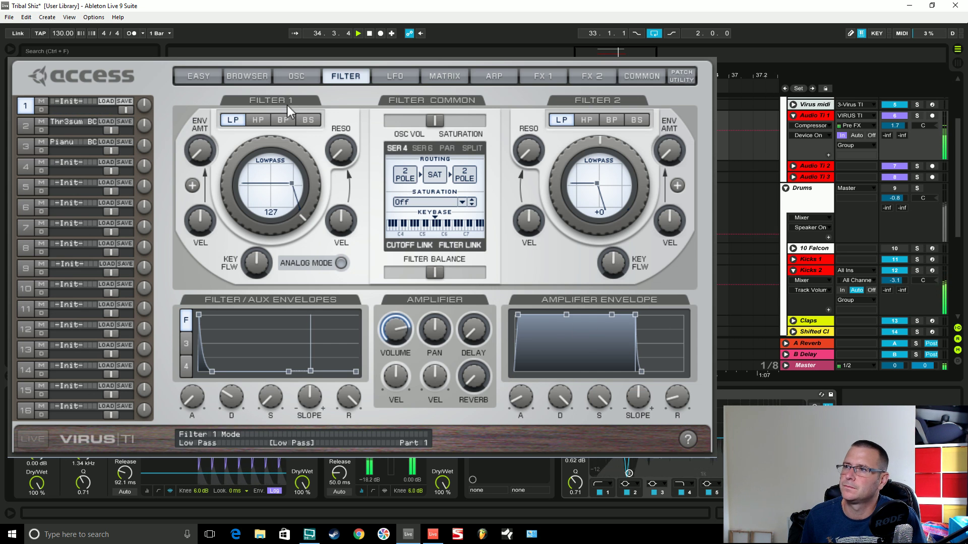
Switch Oscillator 3's mode to Wave 63 and, with playback running, lower its mixer level and its semitone.
click(296, 75)
key(space)
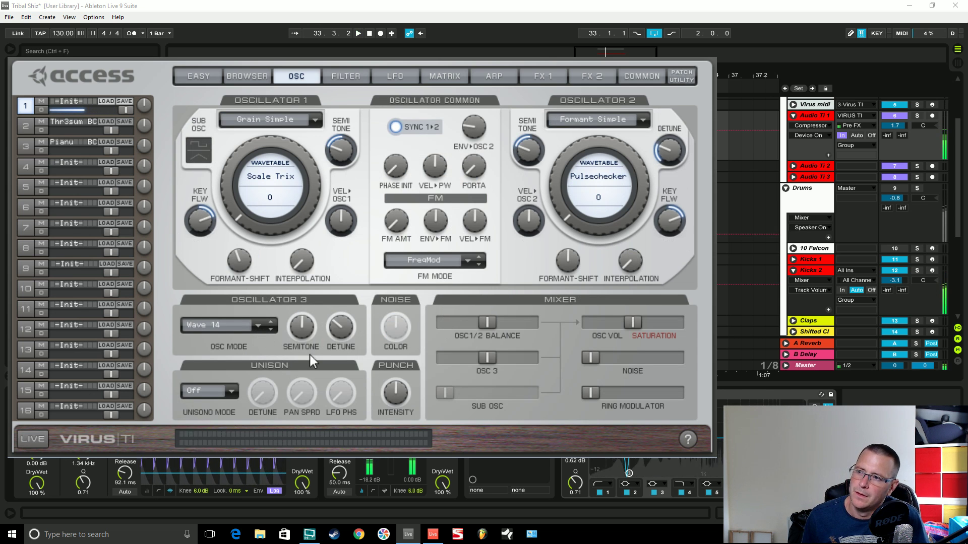
drag(258, 318, 258, 305)
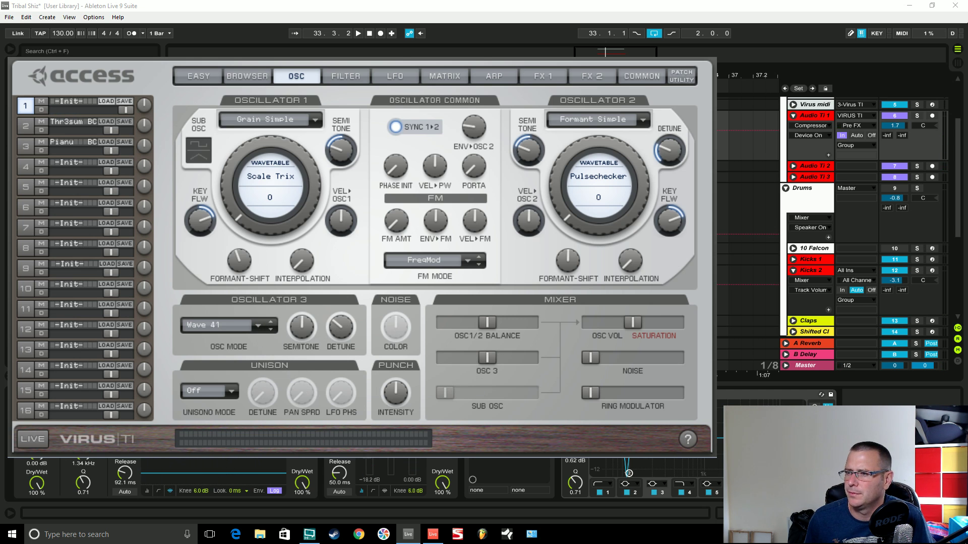
drag(258, 325, 258, 320)
key(space)
drag(486, 356, 466, 356)
drag(304, 332, 304, 355)
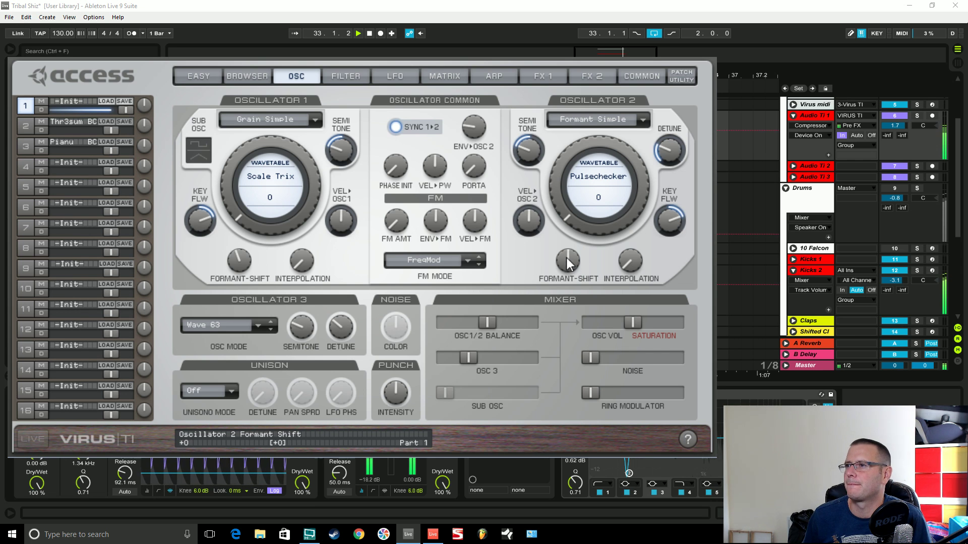
Lower Oscillator 2's formant shift and raise its interpolation, restarting playback to hear the patch.
mouse_move(565, 268)
mouse_down()
mouse_move(577, 325)
mouse_move(574, 276)
mouse_up()
drag(630, 265, 628, 231)
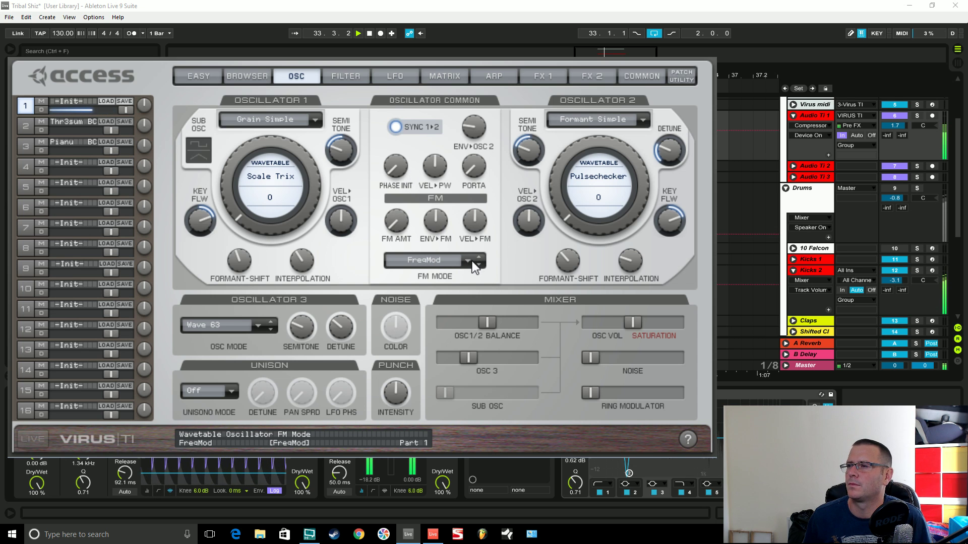
key(space)
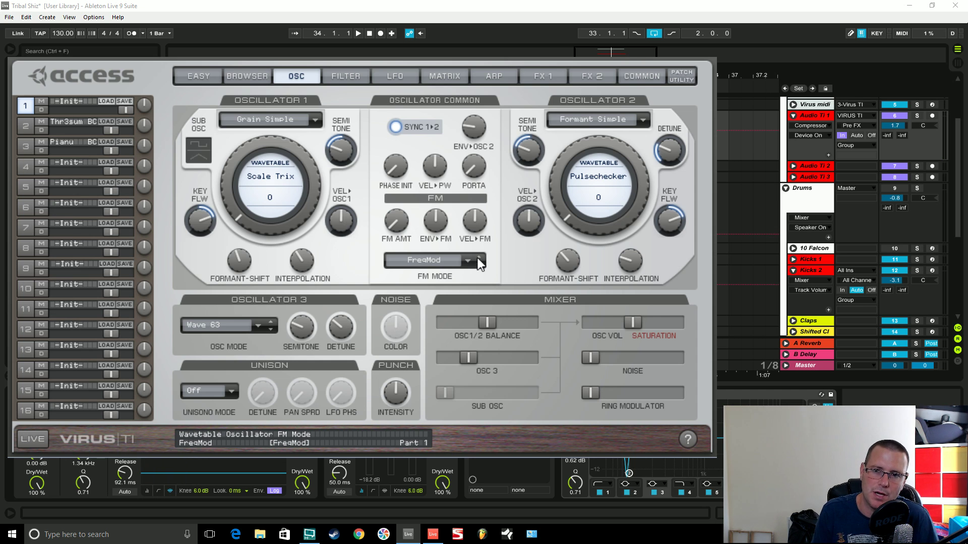
key(space)
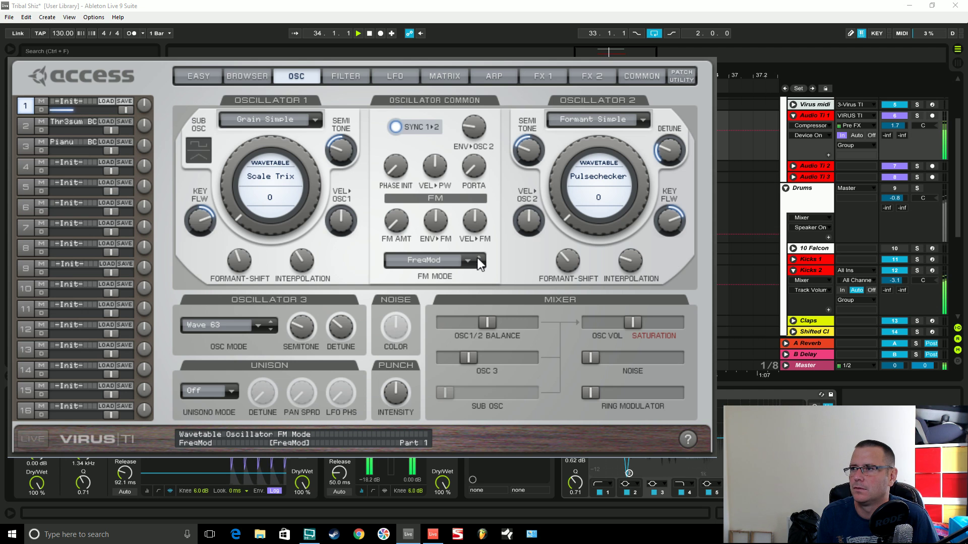
Try the Robot Wars and Sine wavetables on Oscillator 2 during playback and settle on Friction.
click(621, 177)
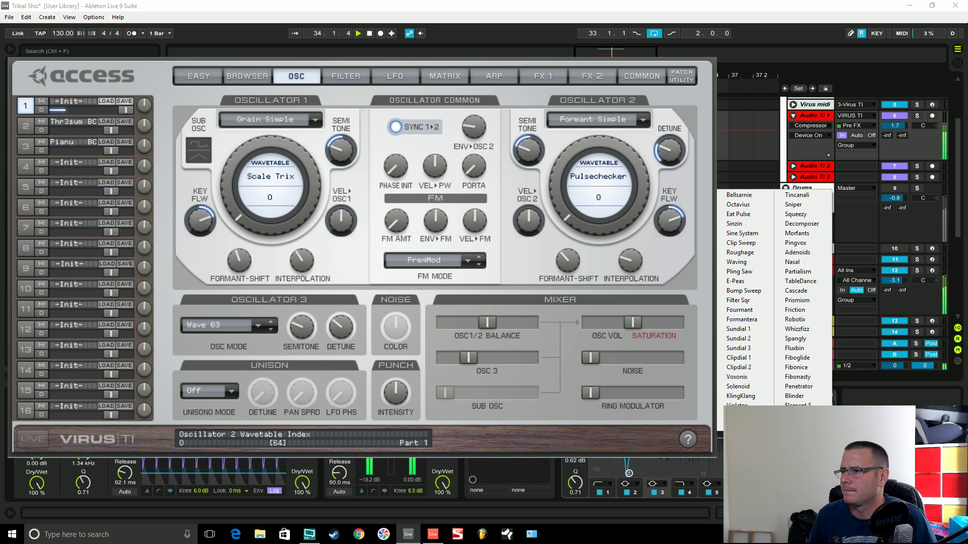
click(618, 396)
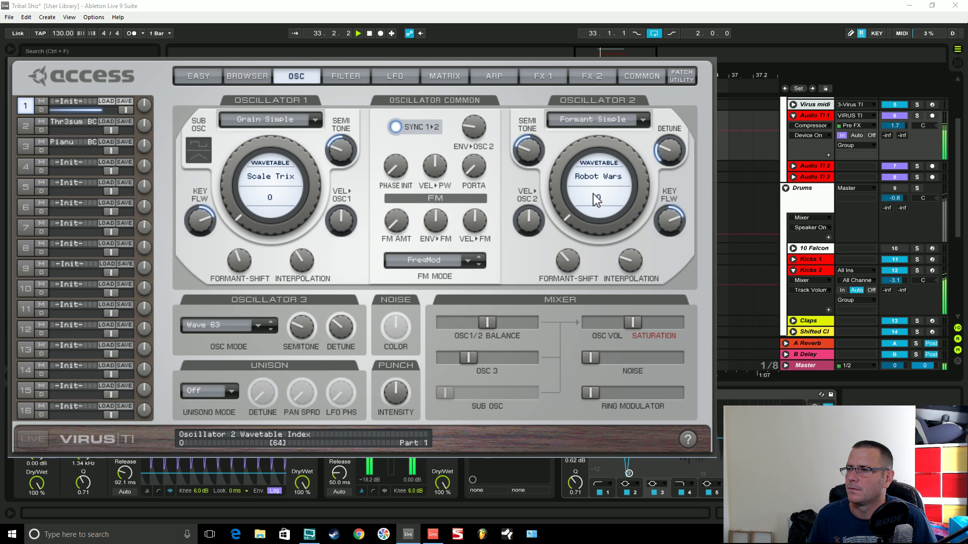
drag(560, 201, 555, 222)
click(601, 175)
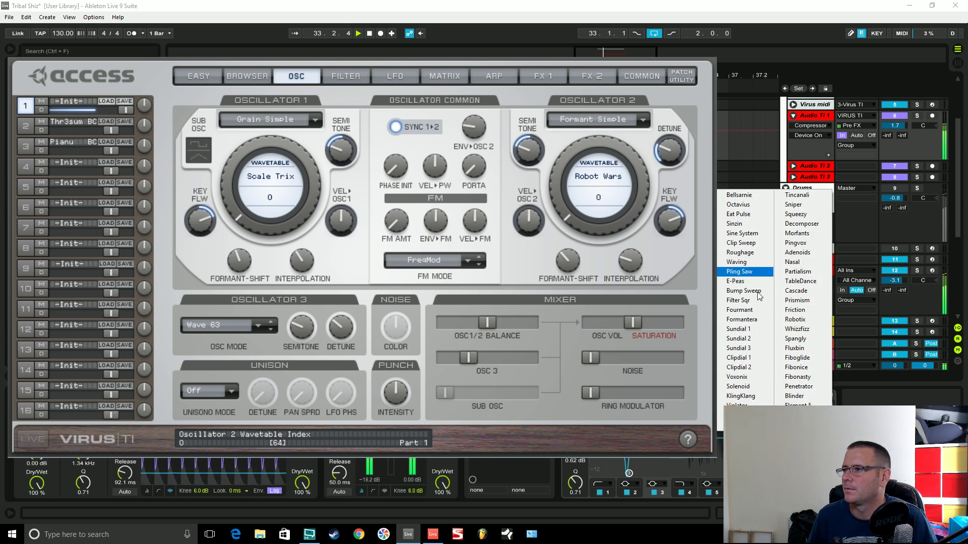
click(802, 336)
click(590, 176)
click(605, 195)
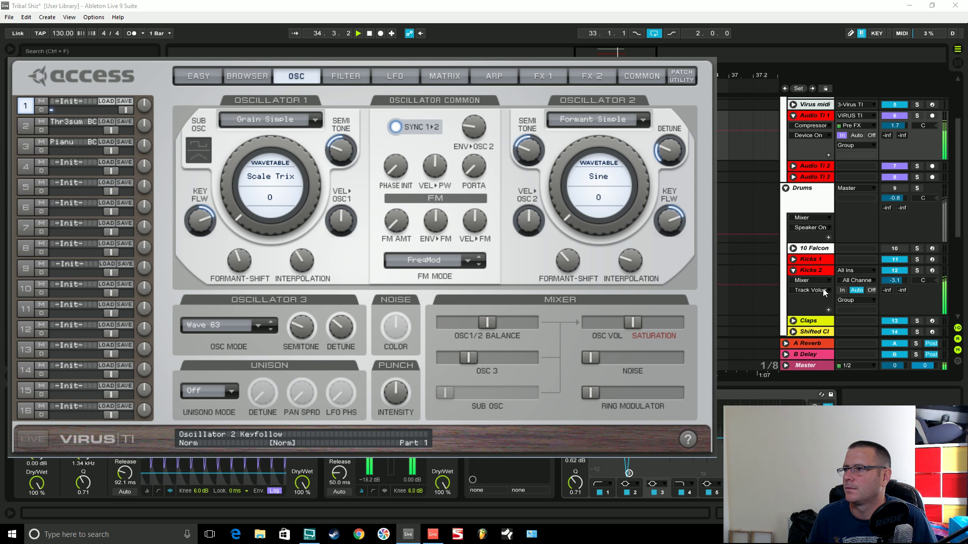
click(604, 180)
click(793, 311)
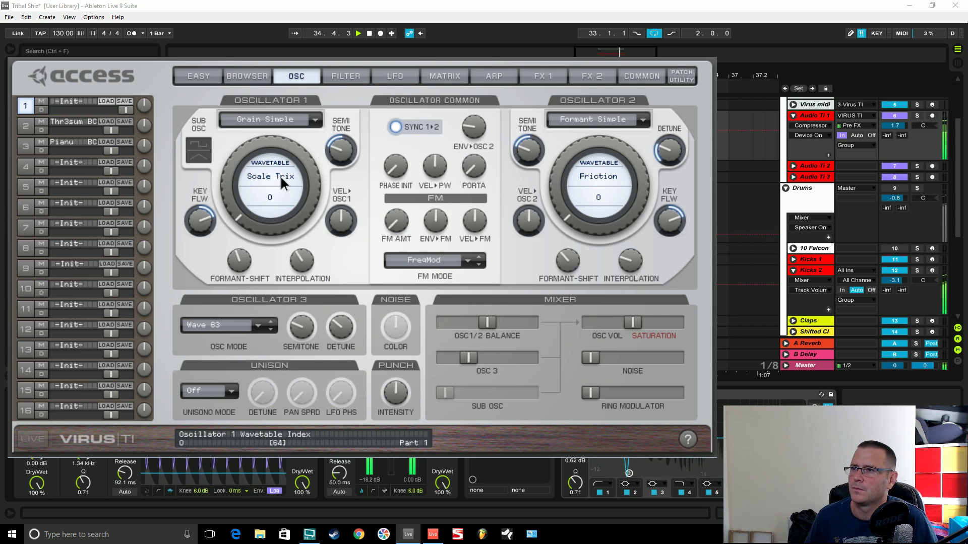
Try Fibonice and Sine on Oscillator 1, choose the Metal Guru wavetable and raise the portamento during playback.
click(552, 454)
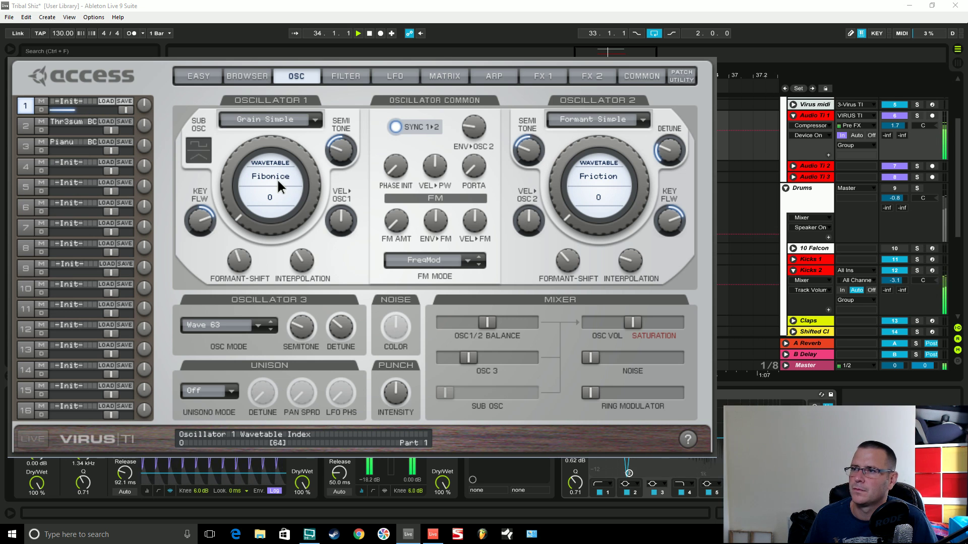
key(space)
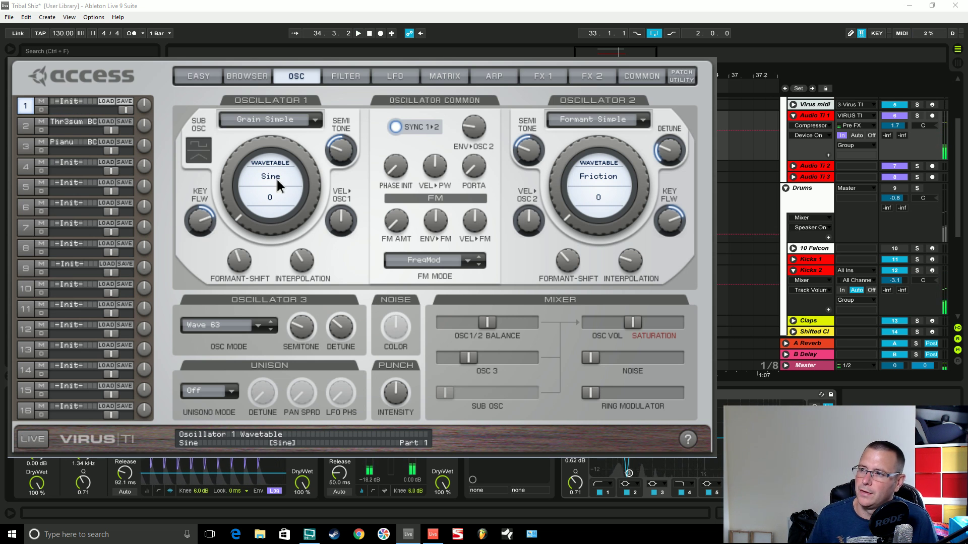
click(416, 333)
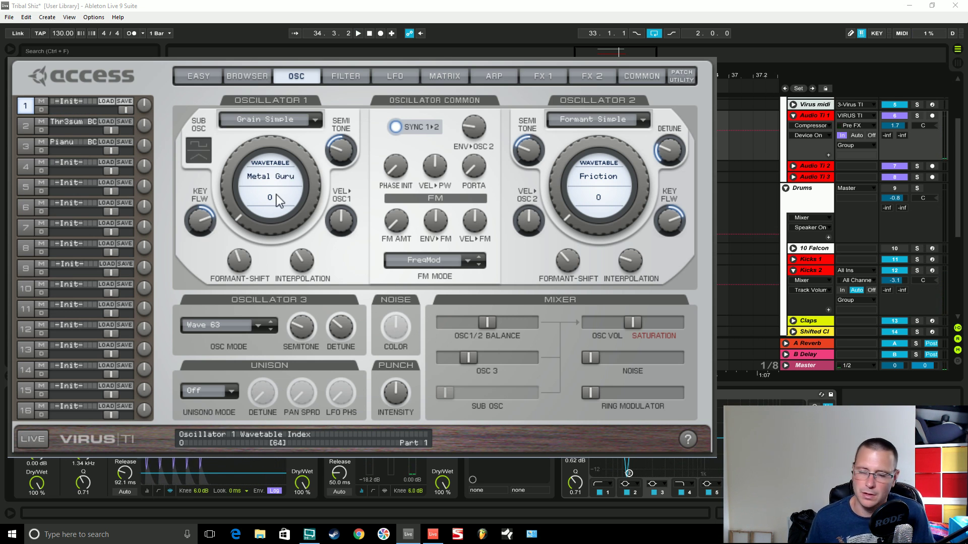
key(space)
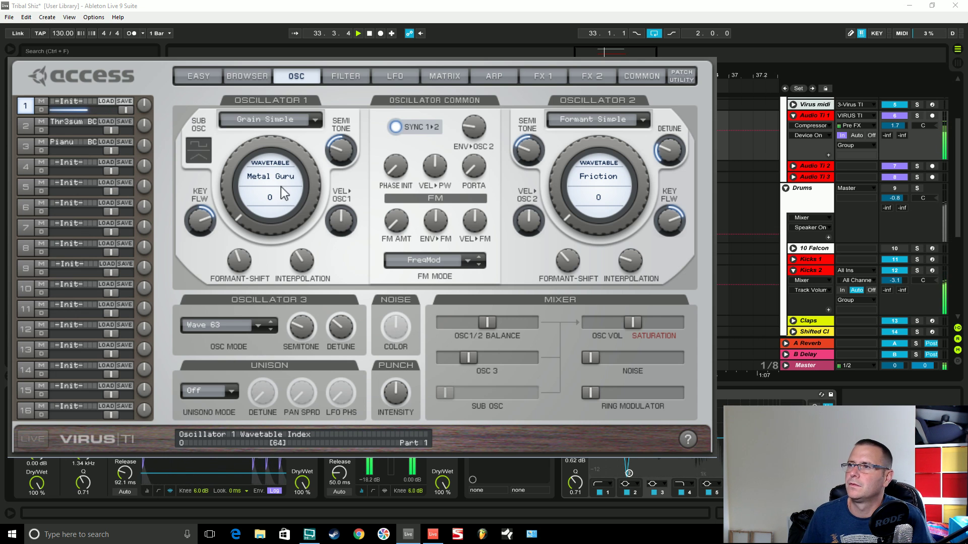
drag(486, 95, 476, 143)
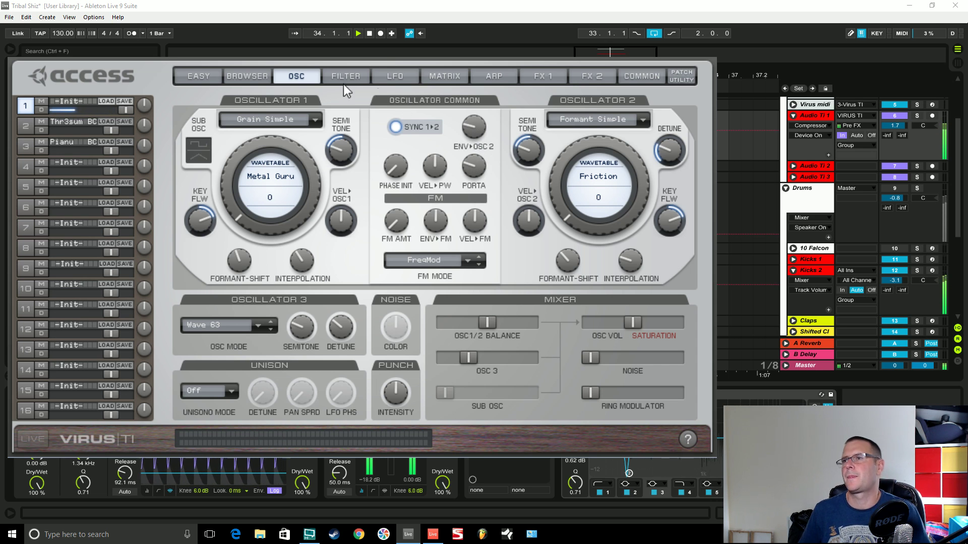
Set LFO 2 to a Sawtooth clocked at 1/8, with maximum trigger phase and its Filter 1 and Filter 2 amounts linked.
click(392, 76)
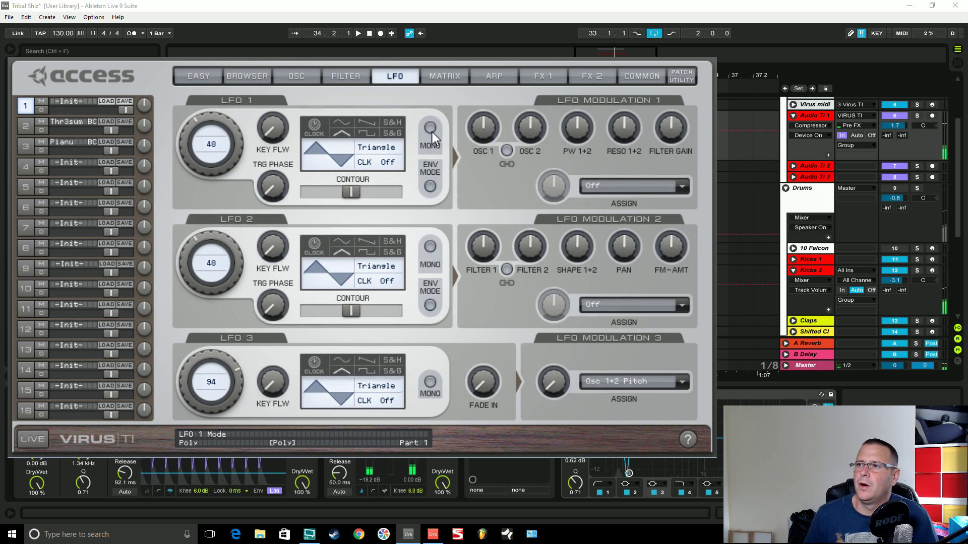
click(367, 241)
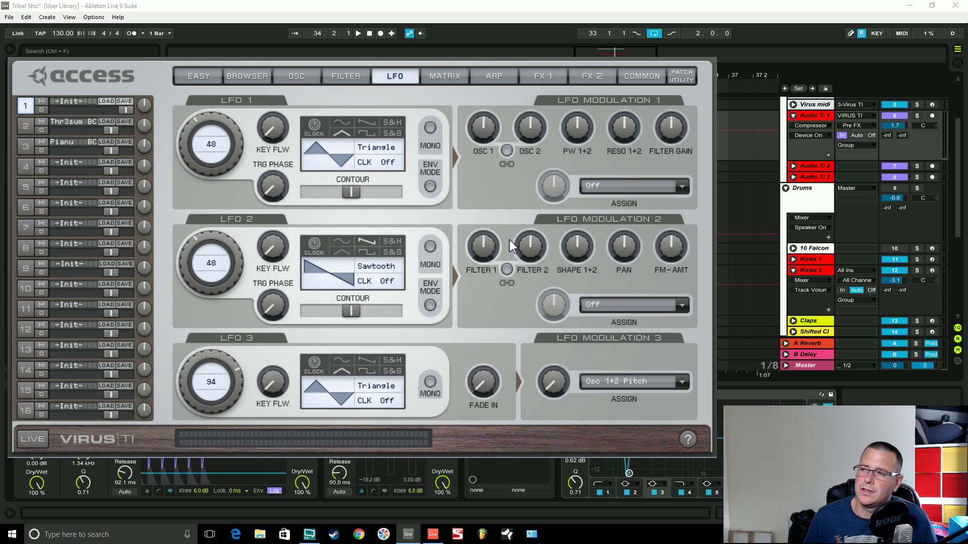
click(399, 281)
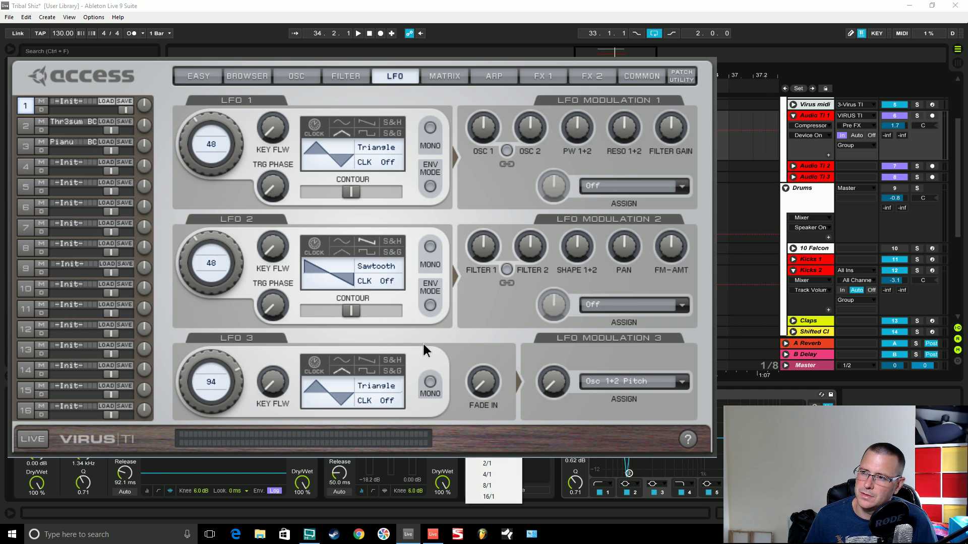
click(414, 427)
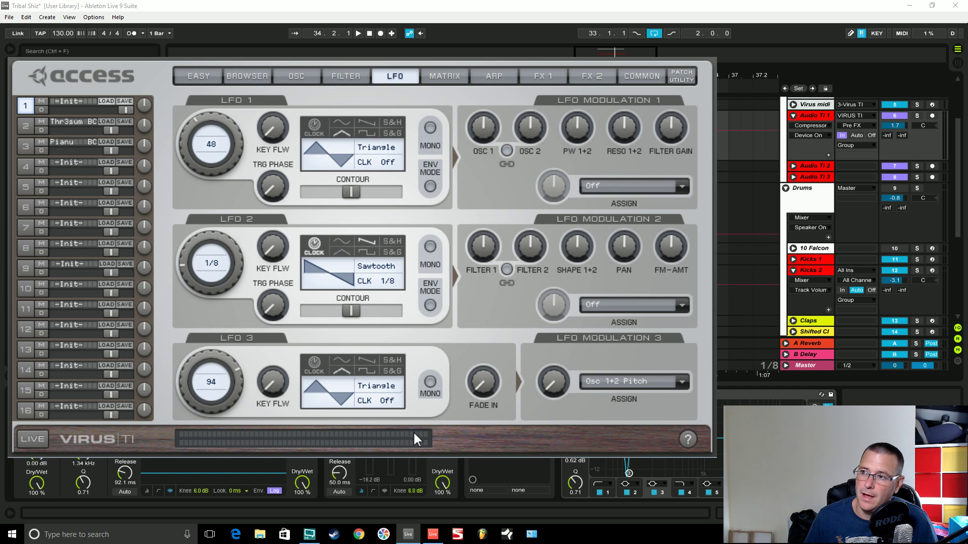
click(280, 301)
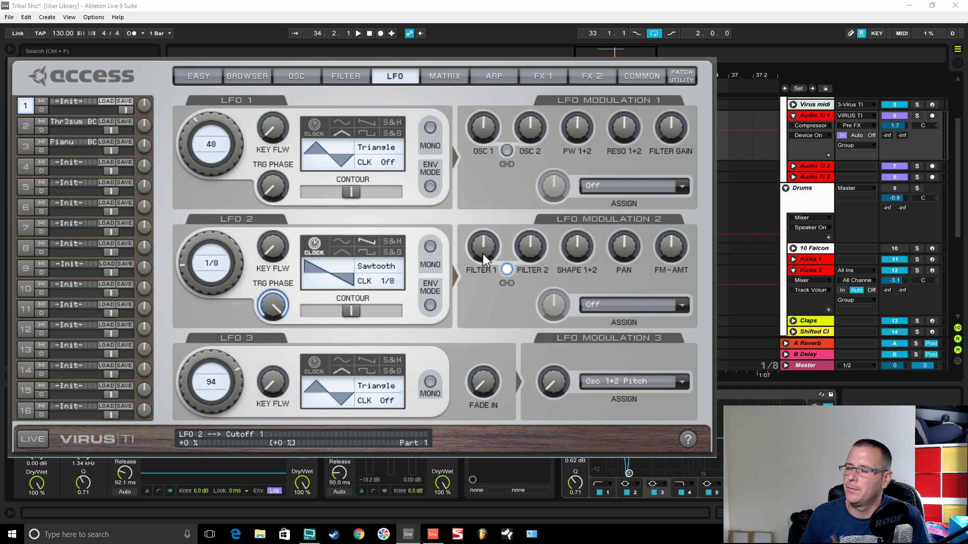
With playback running, raise LFO 2's linked filter cutoff amount to +65.6% and set Filter 2's offset to -32.
click(345, 76)
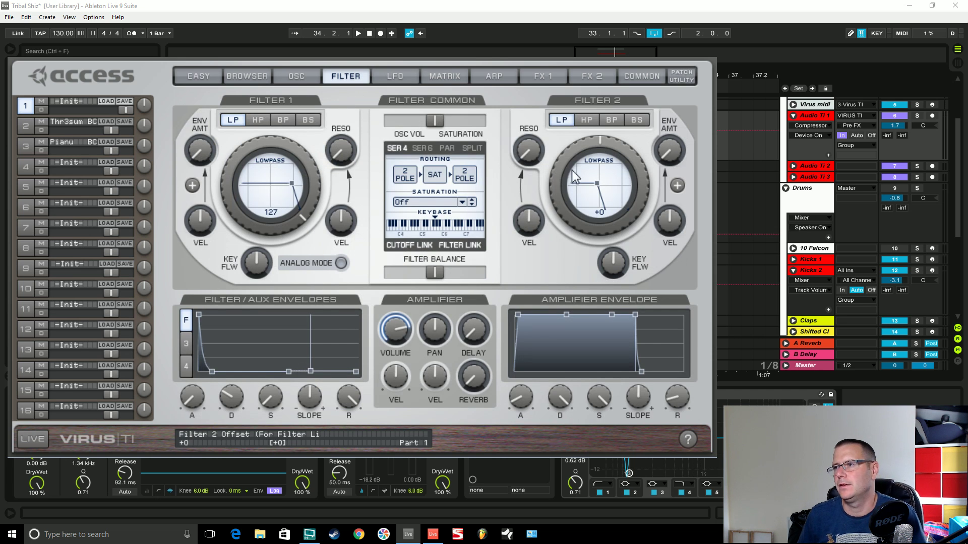
key(space)
drag(576, 155, 568, 171)
click(407, 77)
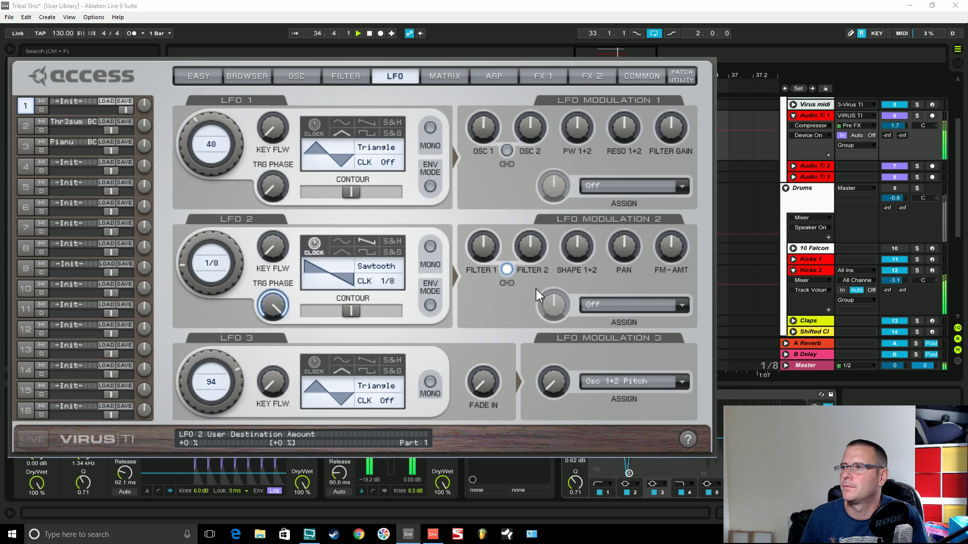
drag(476, 250, 502, 215)
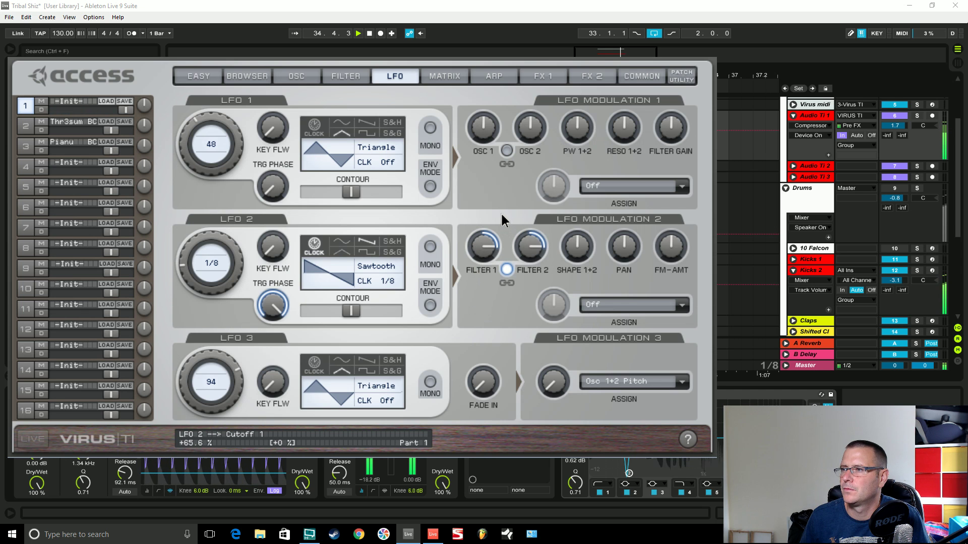
click(346, 76)
drag(568, 155, 575, 159)
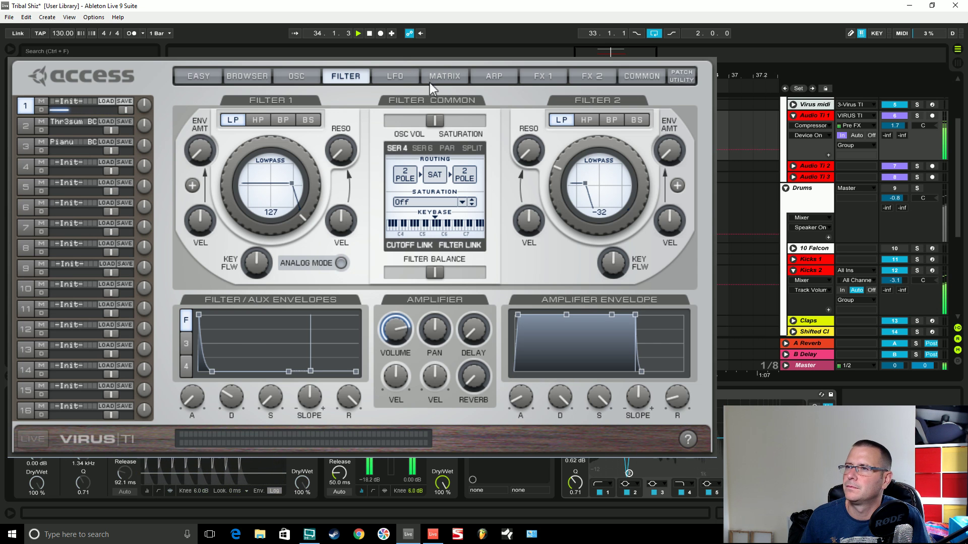
Bring LFO 2's linked filter amounts down to about zero for comparison, restart playback and raise them again.
click(398, 76)
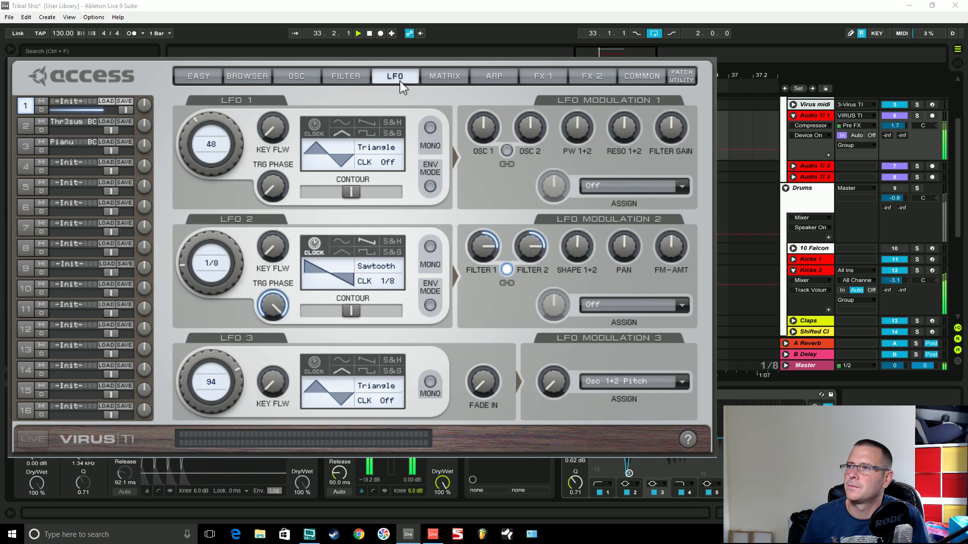
drag(487, 256, 486, 296)
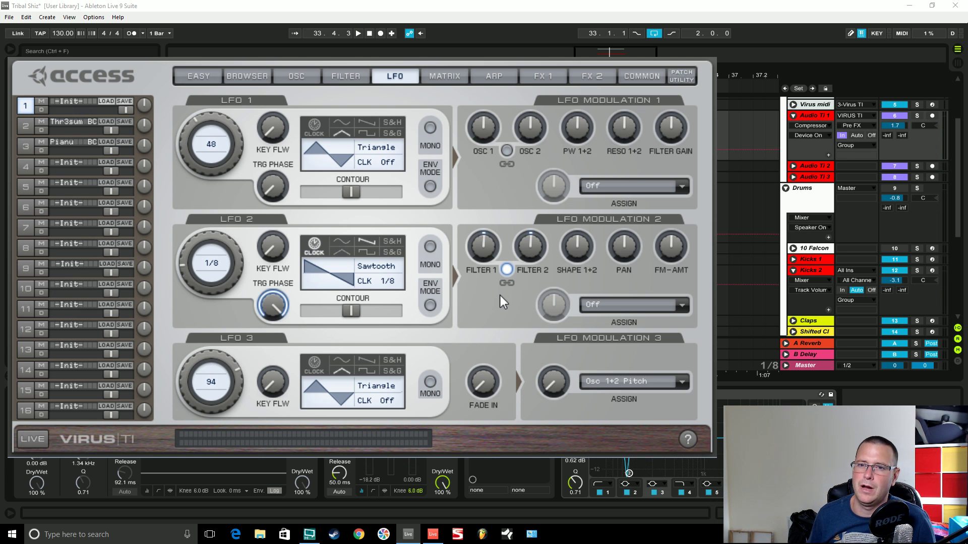
key(space)
drag(496, 240, 499, 196)
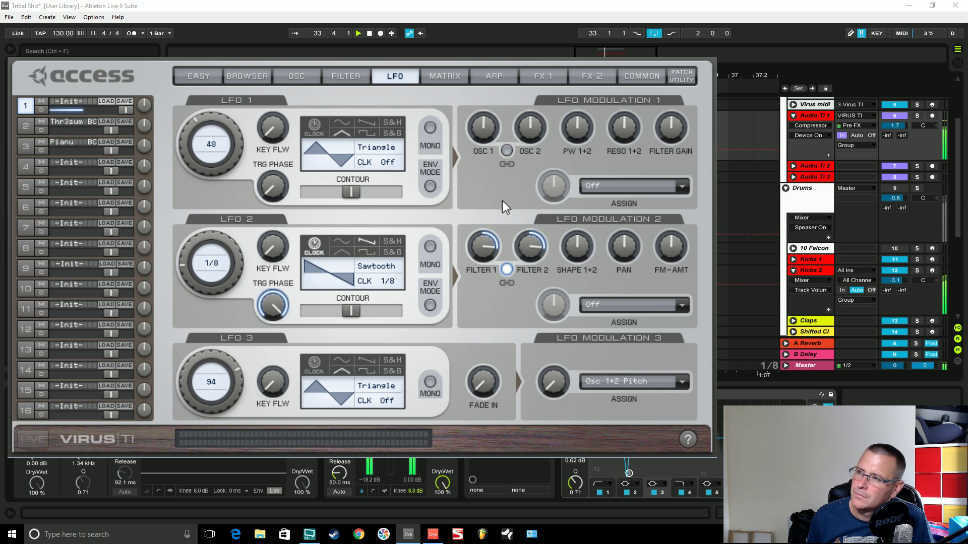
With the Drums group switched on, lower Filter 1's cutoff to 109 and raise both filters' envelope amounts.
click(889, 189)
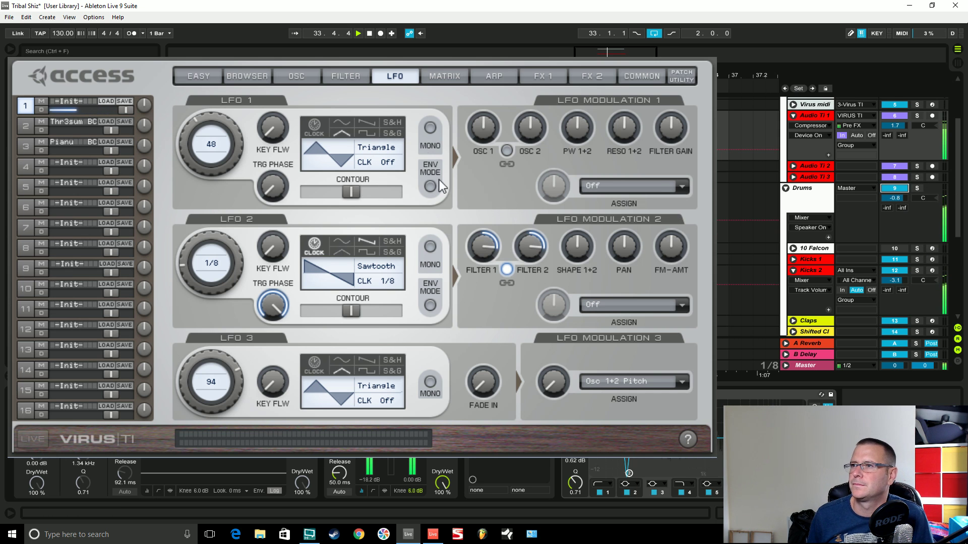
click(355, 73)
drag(253, 149, 241, 160)
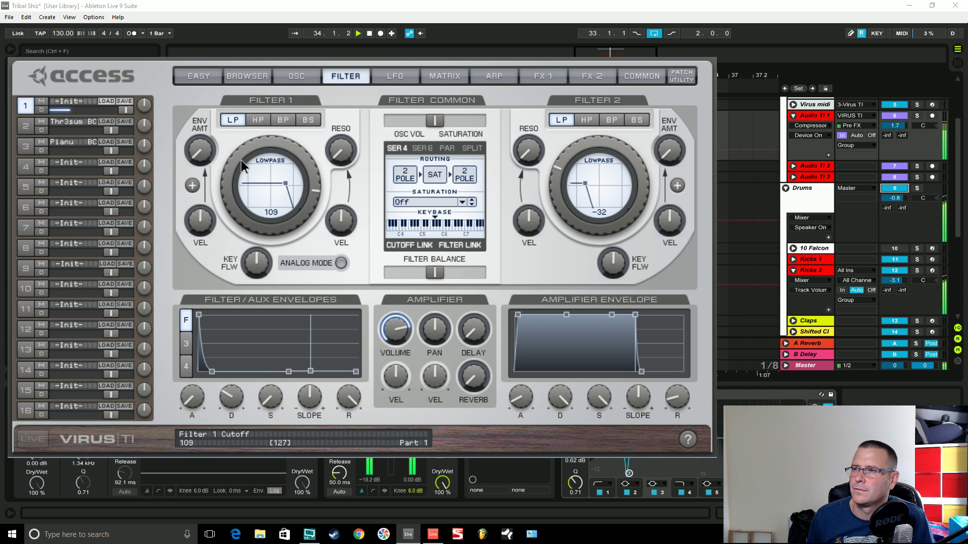
drag(670, 151, 678, 99)
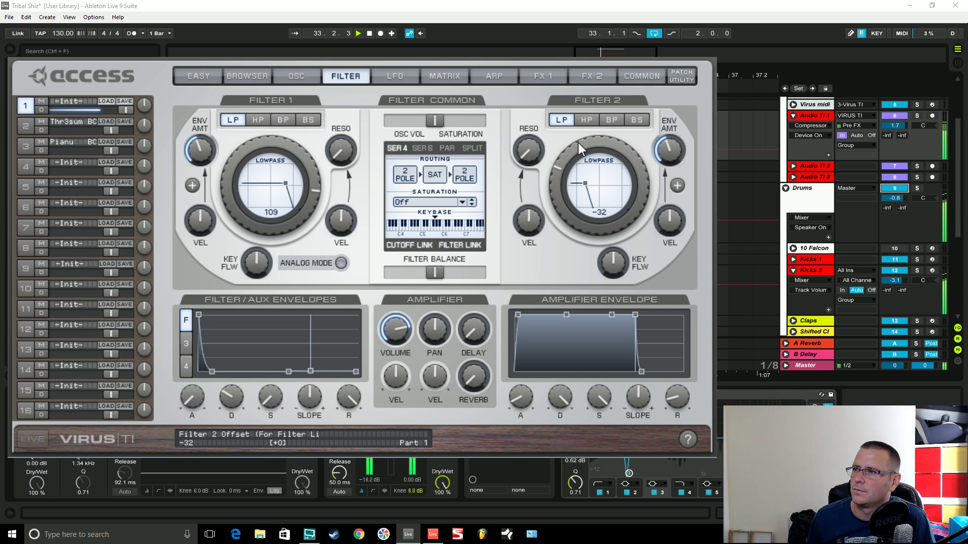
Nudge Filter 2's offset and set both the arpeggiator resolution and LFO 2's clock to 1/16.
drag(578, 144, 579, 155)
click(494, 80)
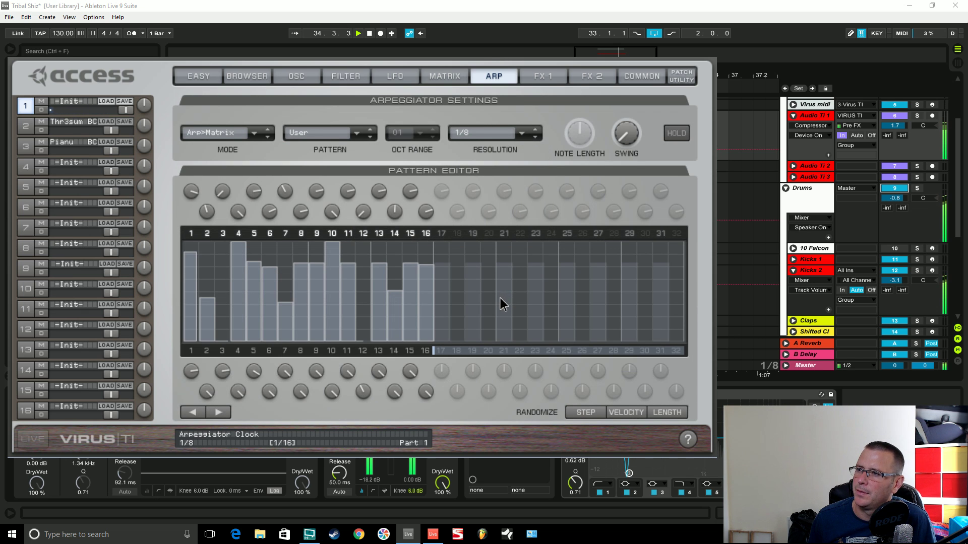
click(495, 255)
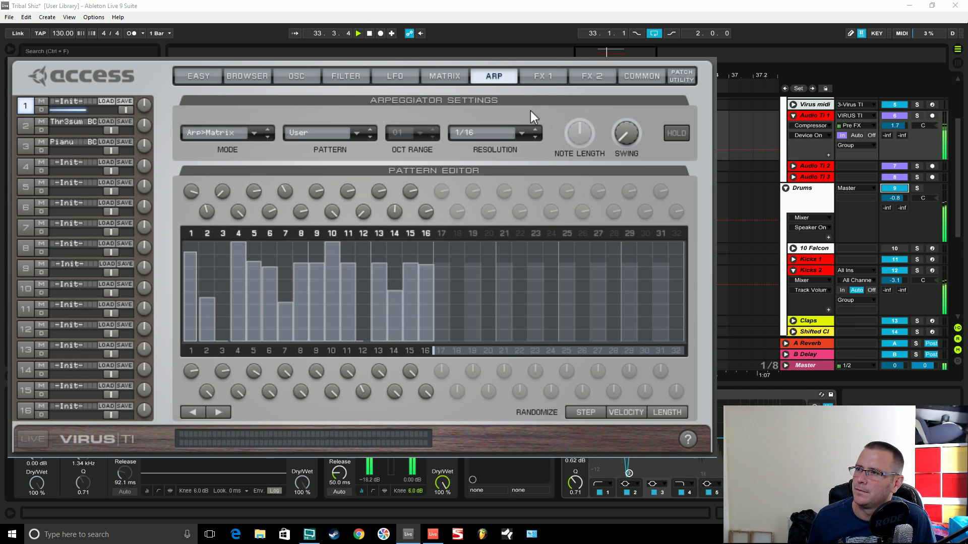
click(395, 76)
click(388, 282)
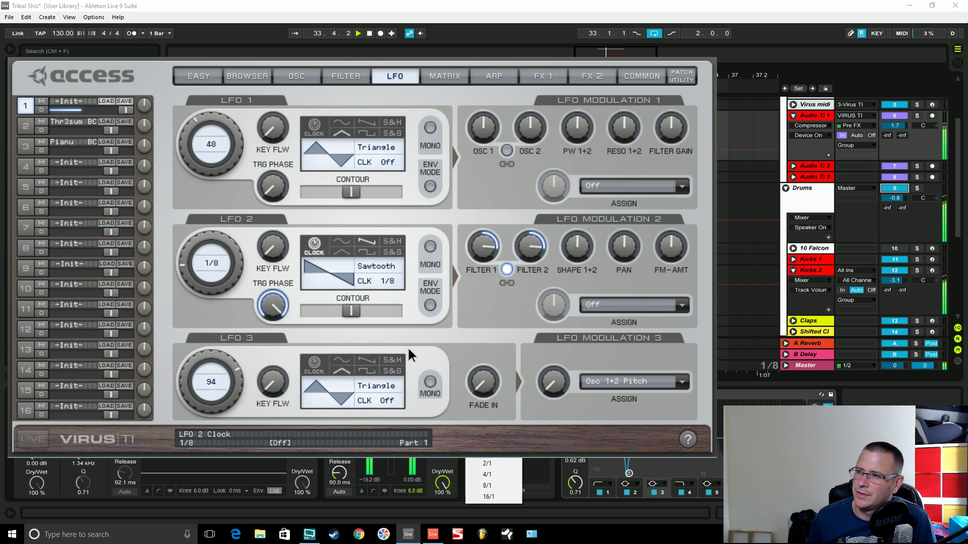
click(412, 368)
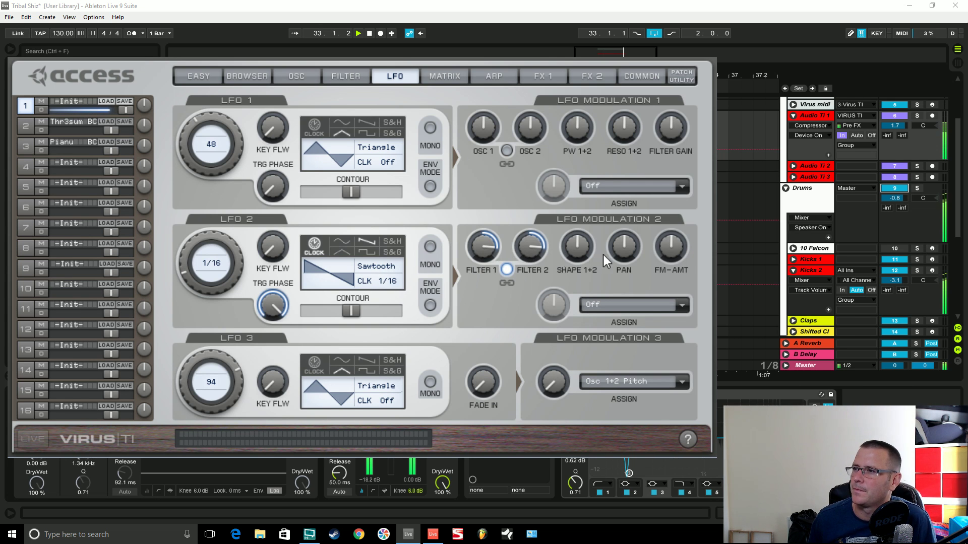
drag(584, 213, 586, 244)
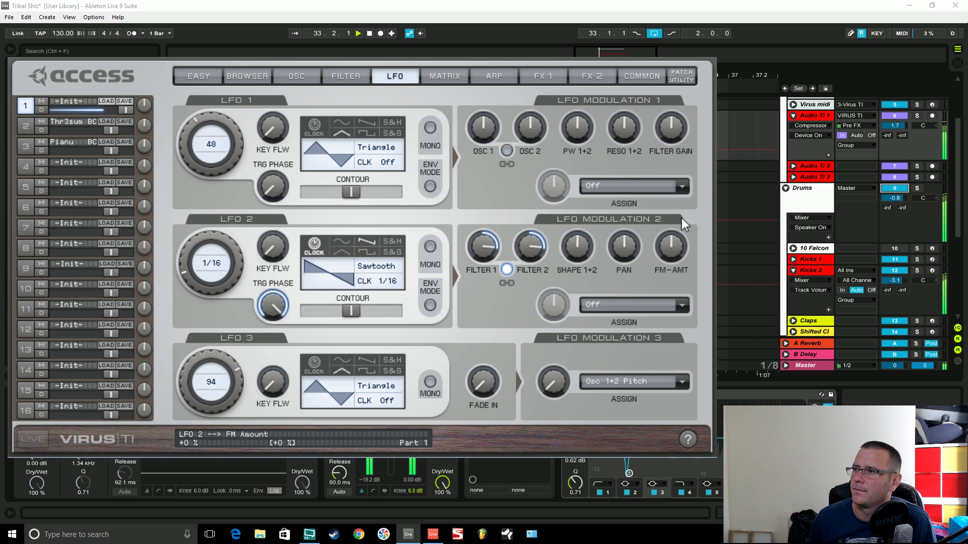
Return LFO 2's clock and the arpeggiator resolution to 1/8.
click(395, 284)
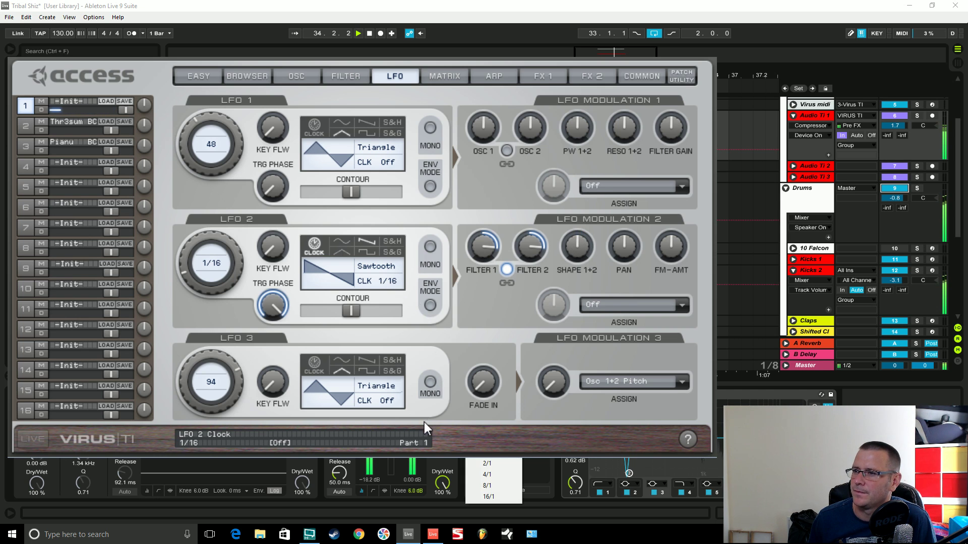
click(424, 351)
click(504, 80)
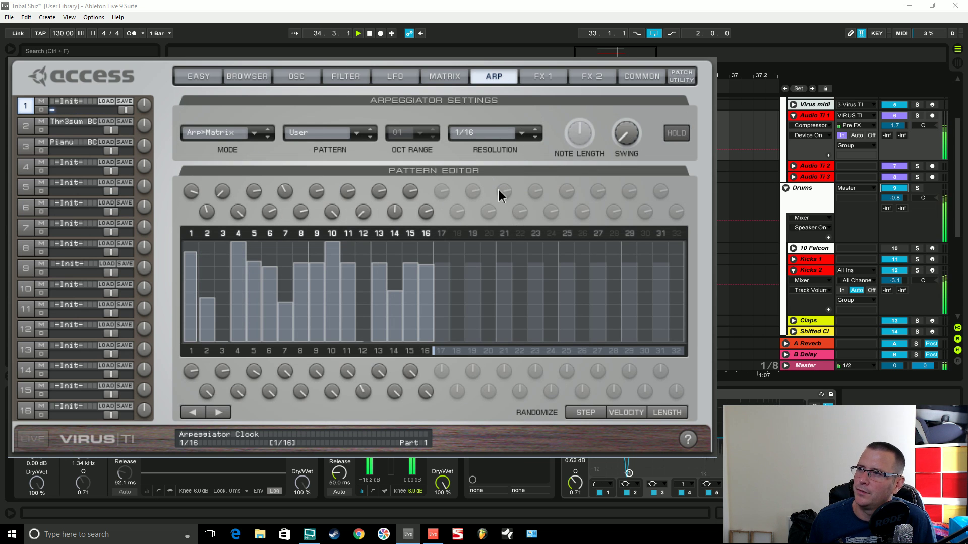
scroll(484, 133, up, 1)
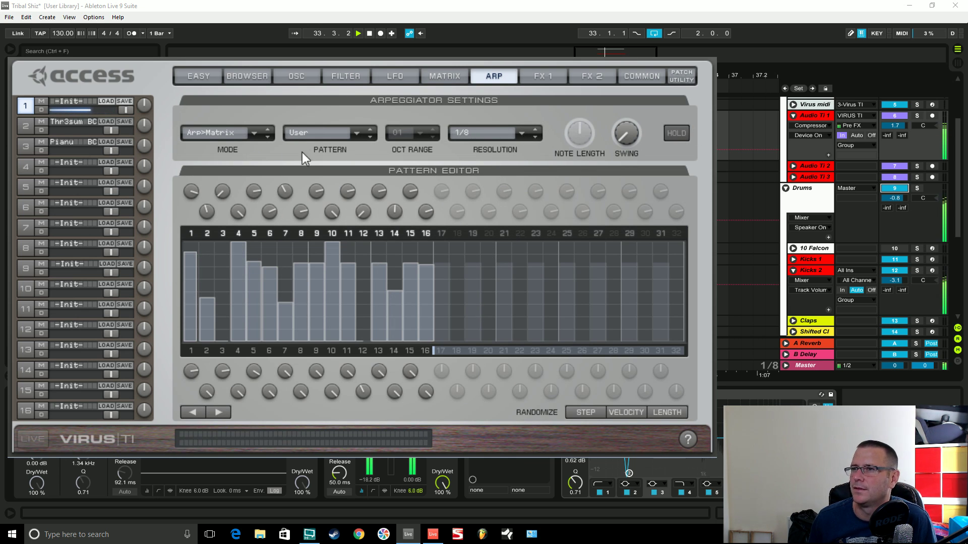
Set LFO 2's clock to 1/16, pull its waveform contour below zero and adjust Filter 2's offset.
click(376, 74)
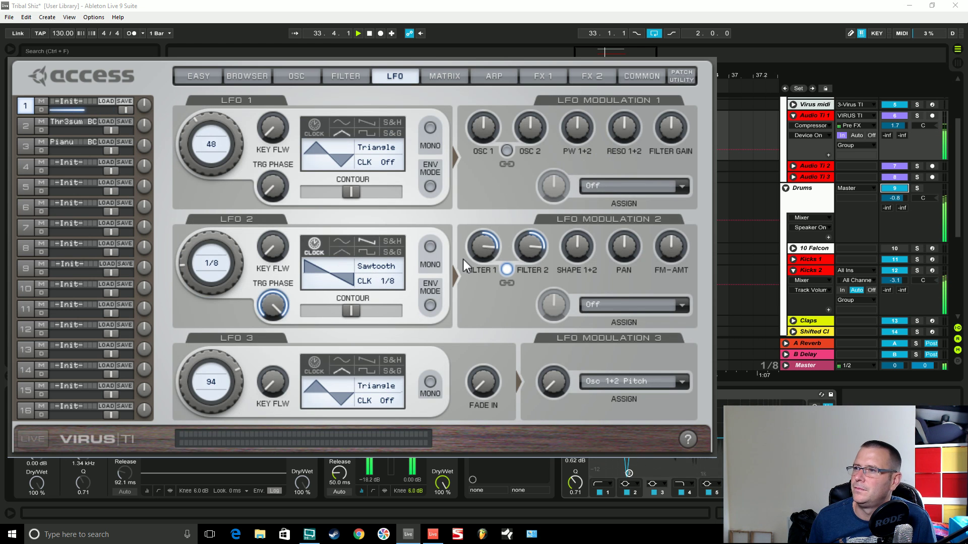
click(399, 282)
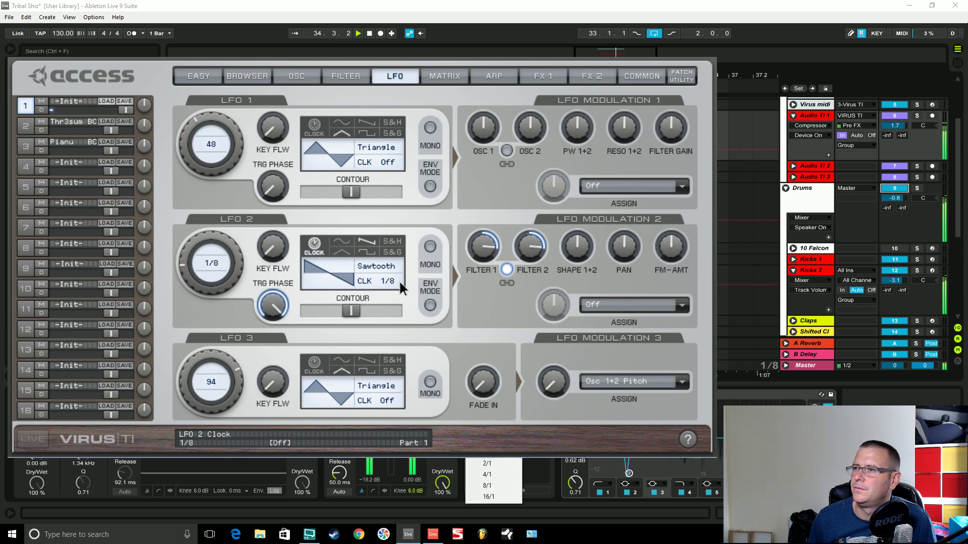
click(419, 370)
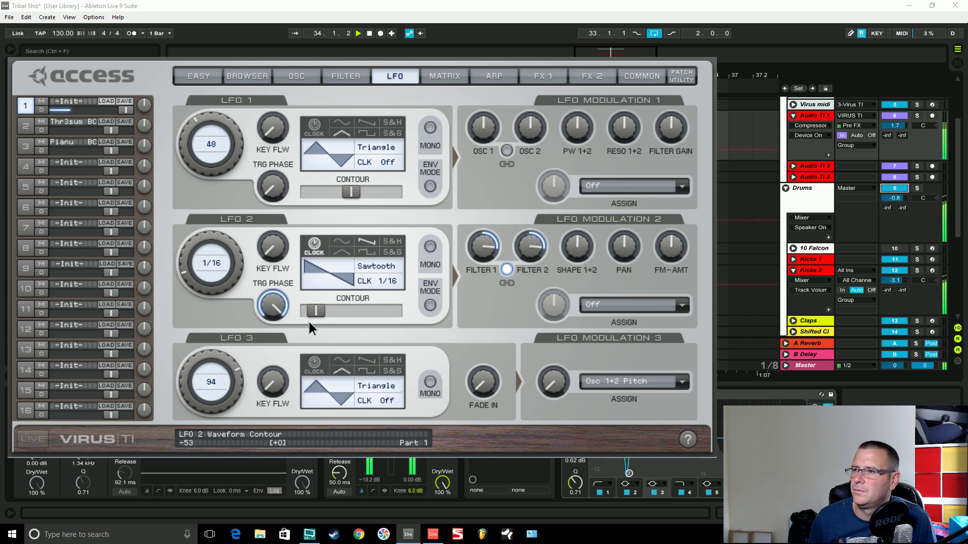
click(346, 76)
drag(562, 170, 563, 153)
click(394, 76)
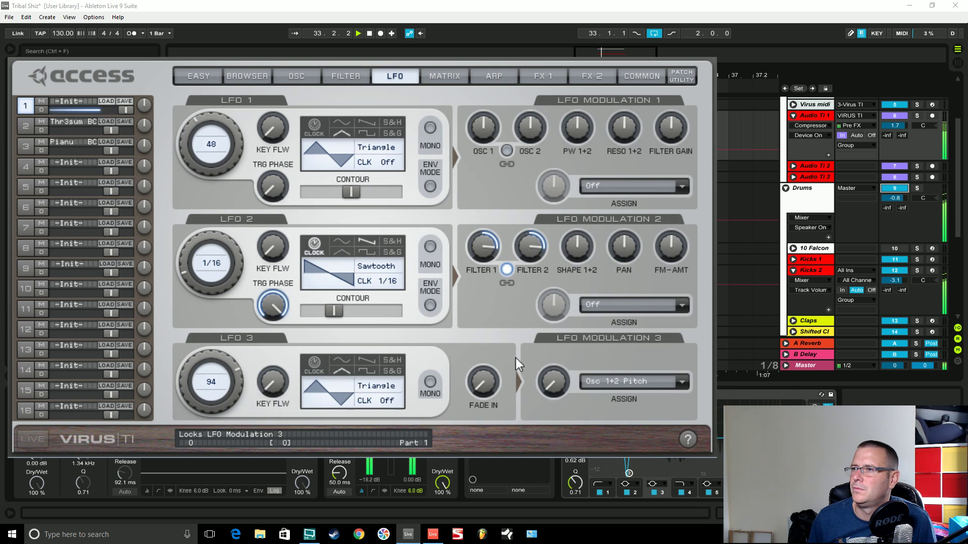
Set LFO 2's clock back to 1/8 and switch on the bypassed sidechain compressor on the audio track.
click(388, 282)
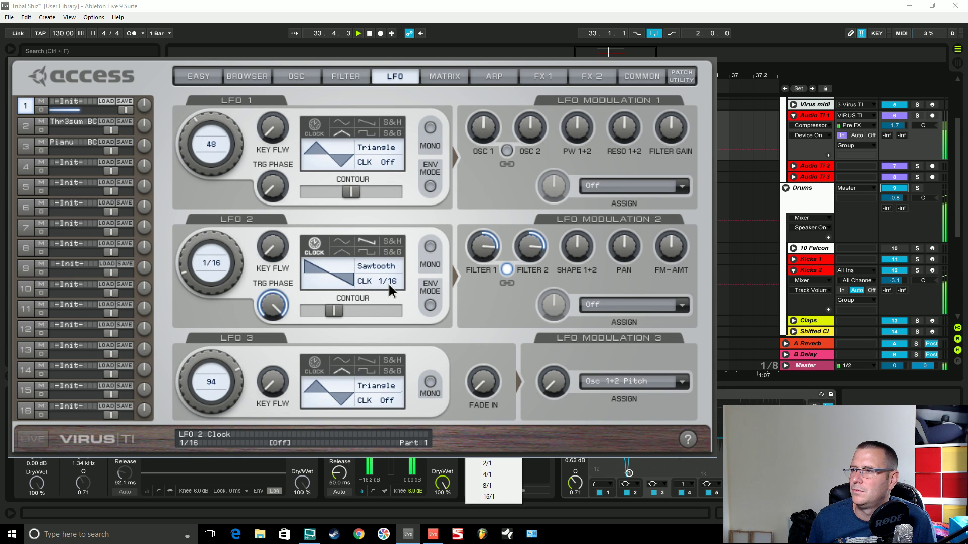
click(420, 443)
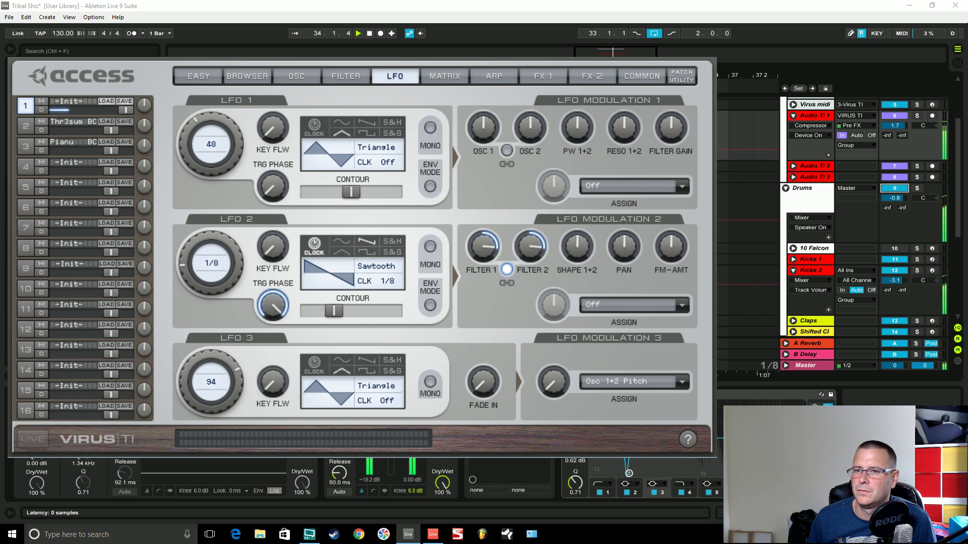
click(231, 462)
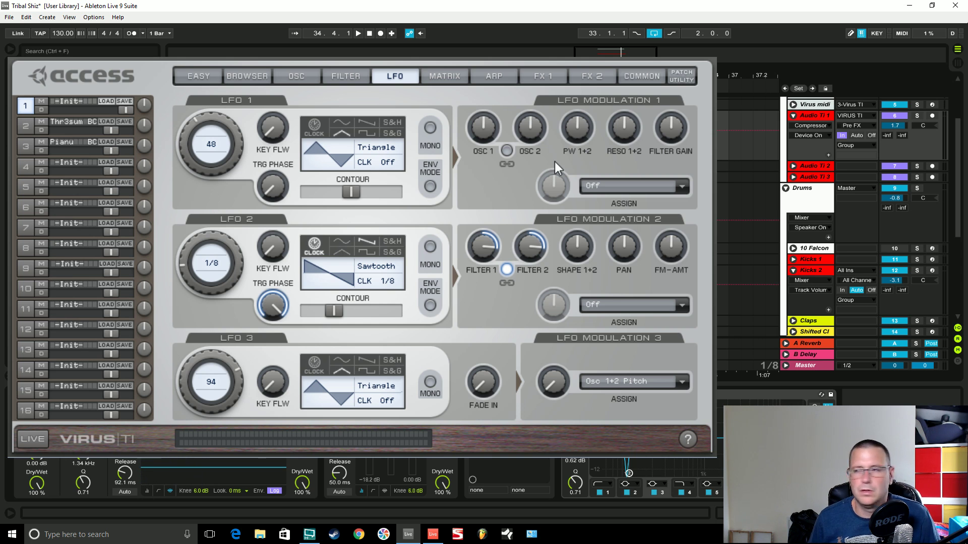
With playback running, turn up the phaser mix, raise its LFO rate and set the phaser frequency to 65.
click(529, 78)
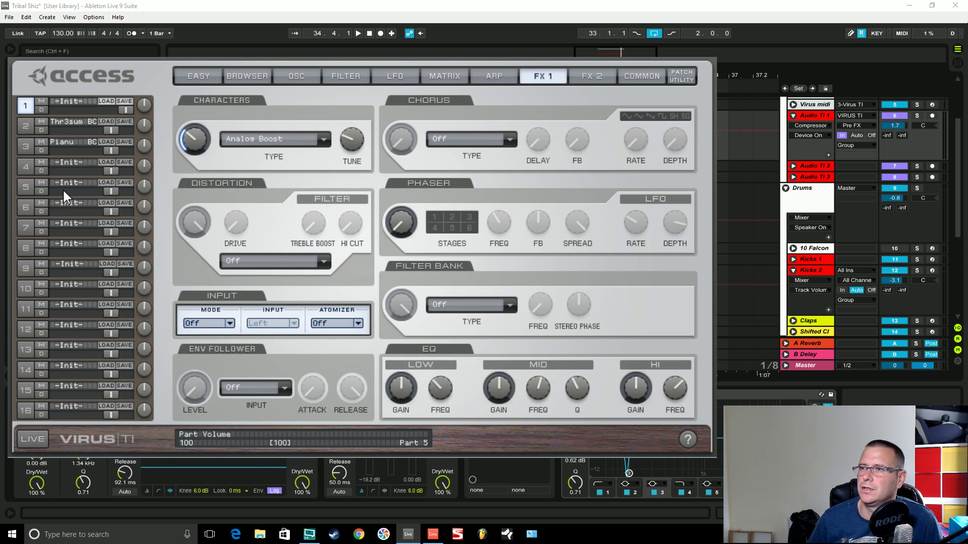
drag(406, 186, 421, 150)
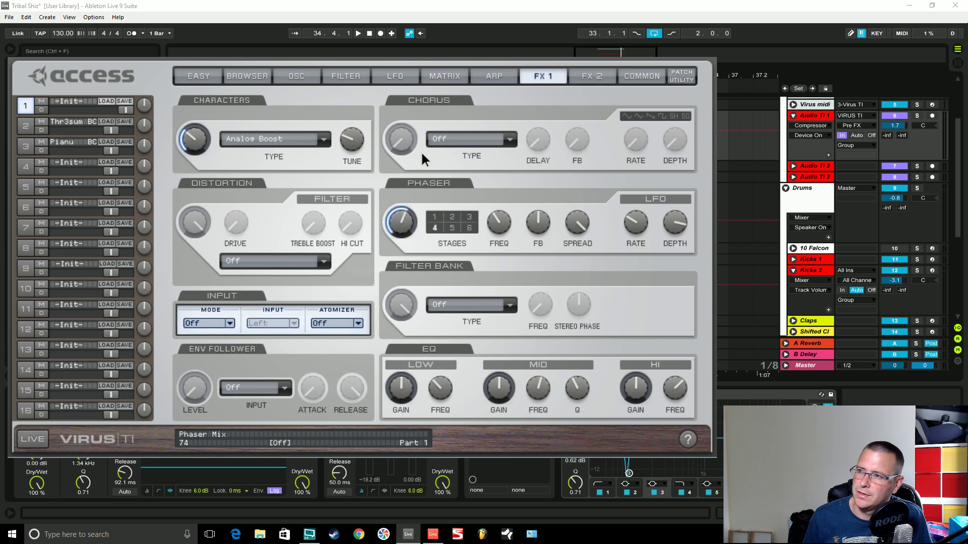
key(space)
drag(635, 232, 635, 222)
mouse_move(505, 231)
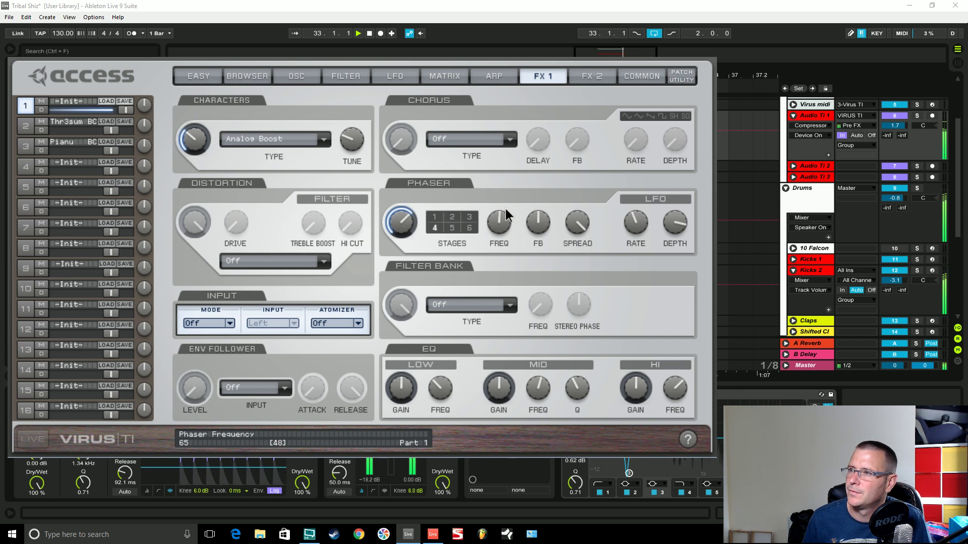
Set the EQ low gain to +9.25 dB, boost the mid gain and lower the mid frequency.
mouse_move(408, 393)
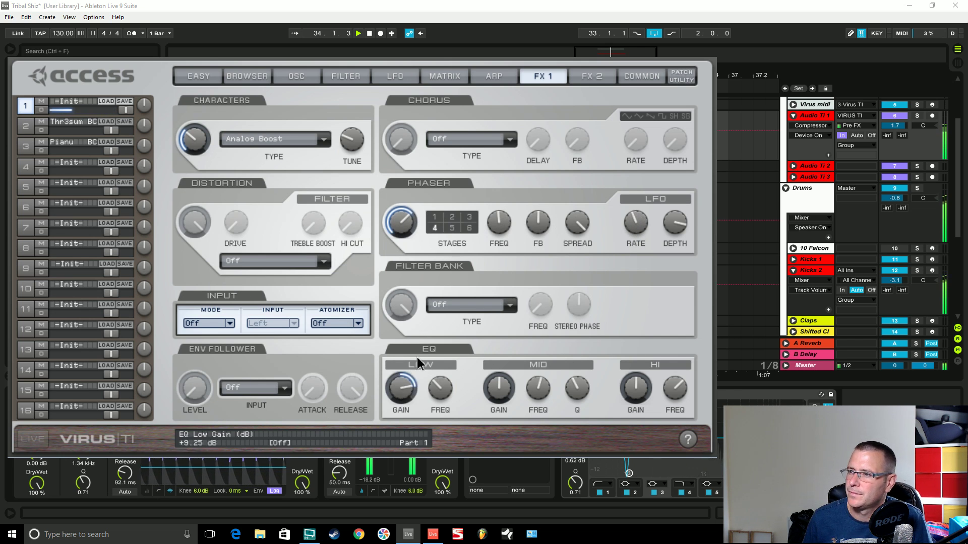
mouse_move(495, 395)
mouse_move(537, 389)
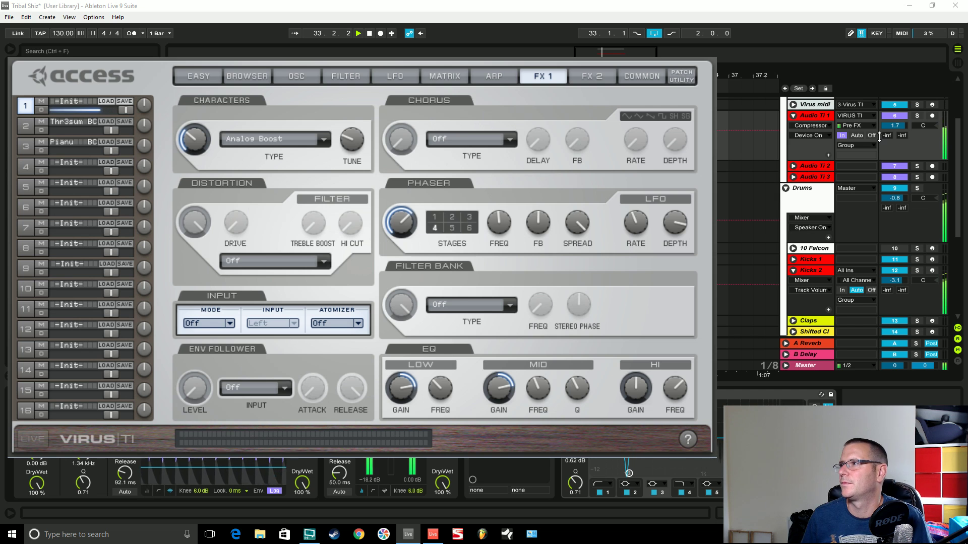
Lower the Audio TI 1 track's volume to 0.1 and toggle its iZotope Trash device.
click(895, 125)
click(509, 474)
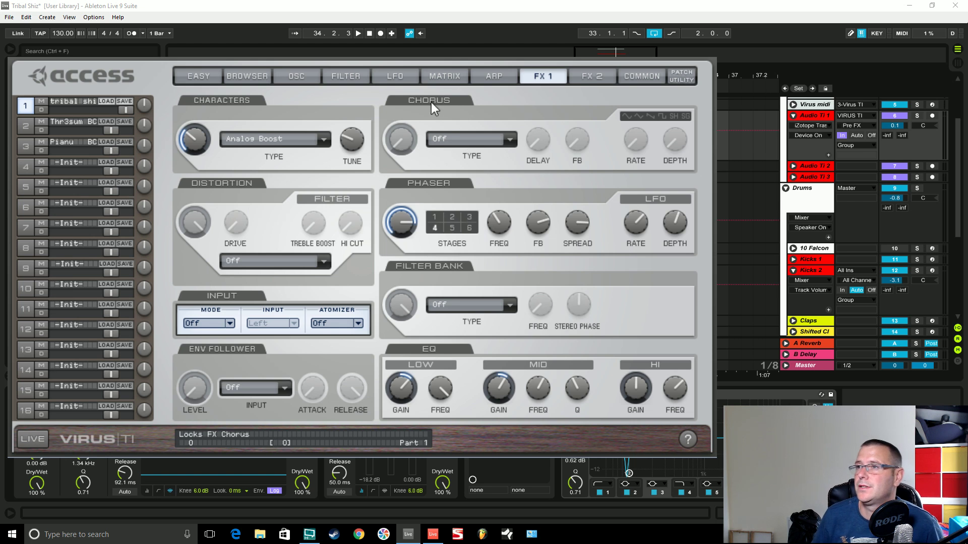
Examine the finished tribal patch's delay, oscillator, arpeggiator and LFO 2 settings while auditioning it.
click(581, 80)
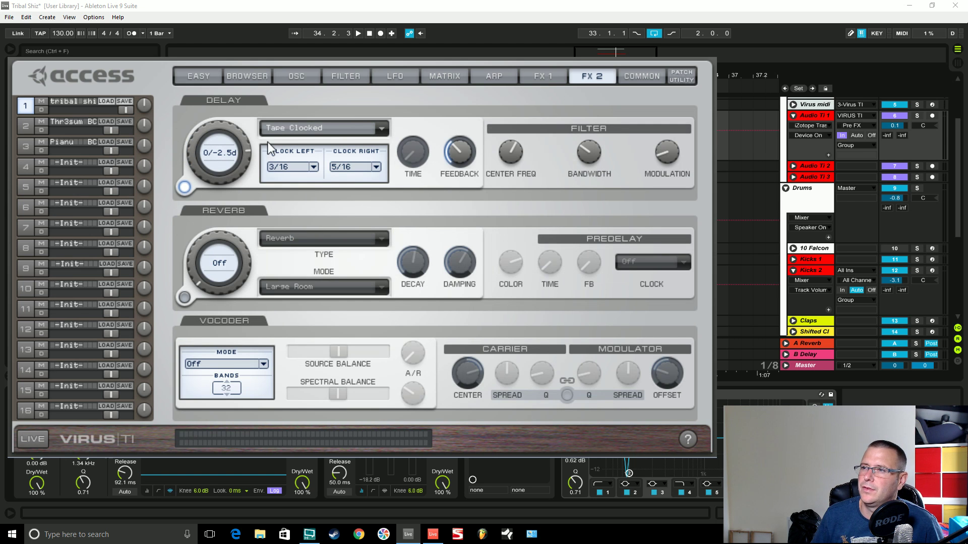
click(307, 77)
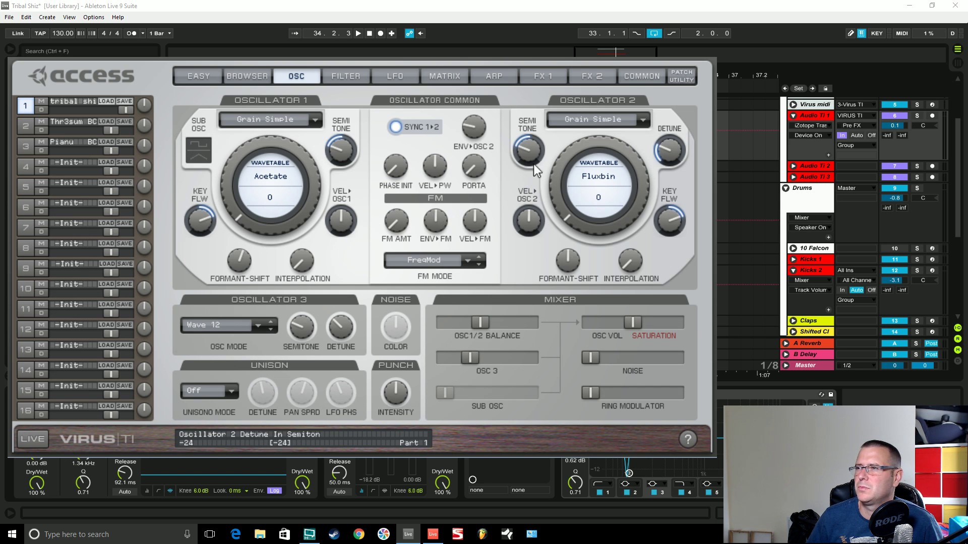
key(space)
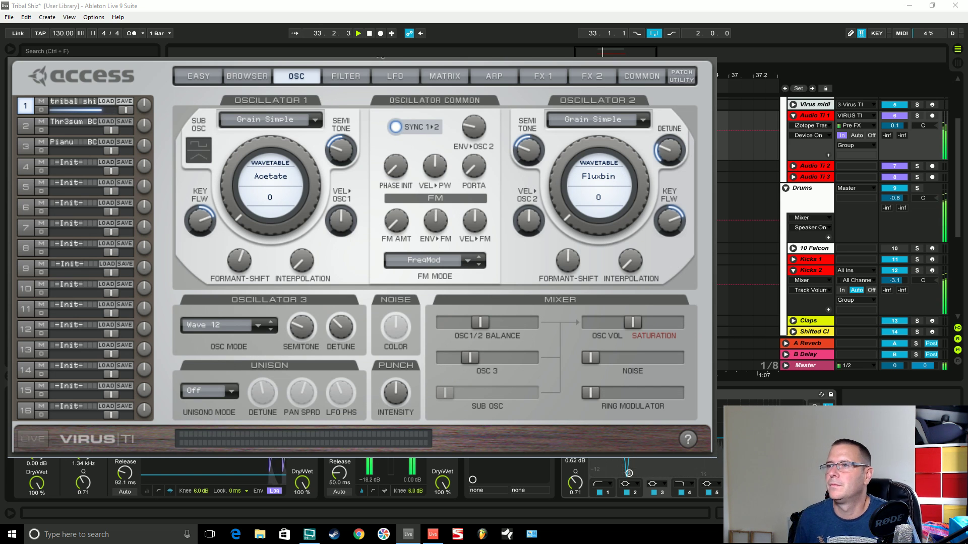
click(513, 75)
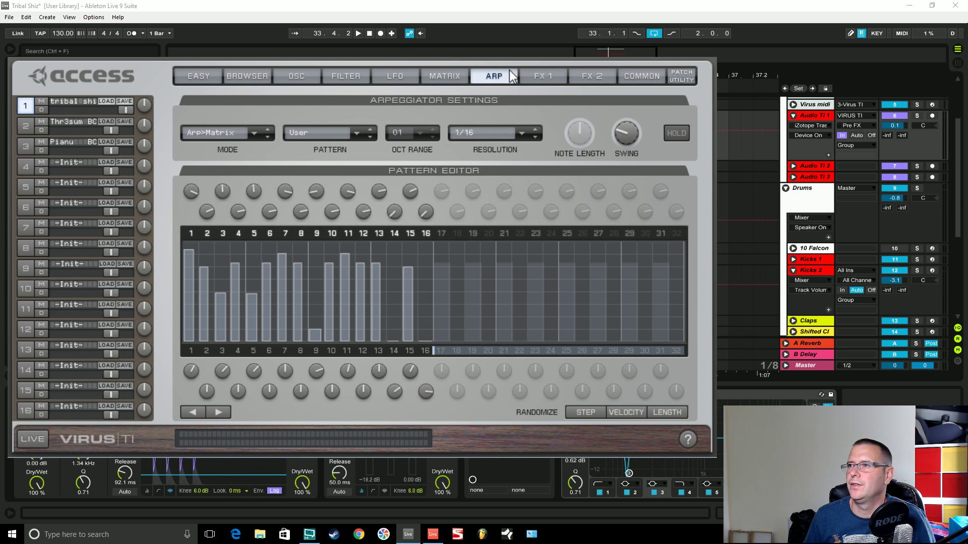
click(398, 78)
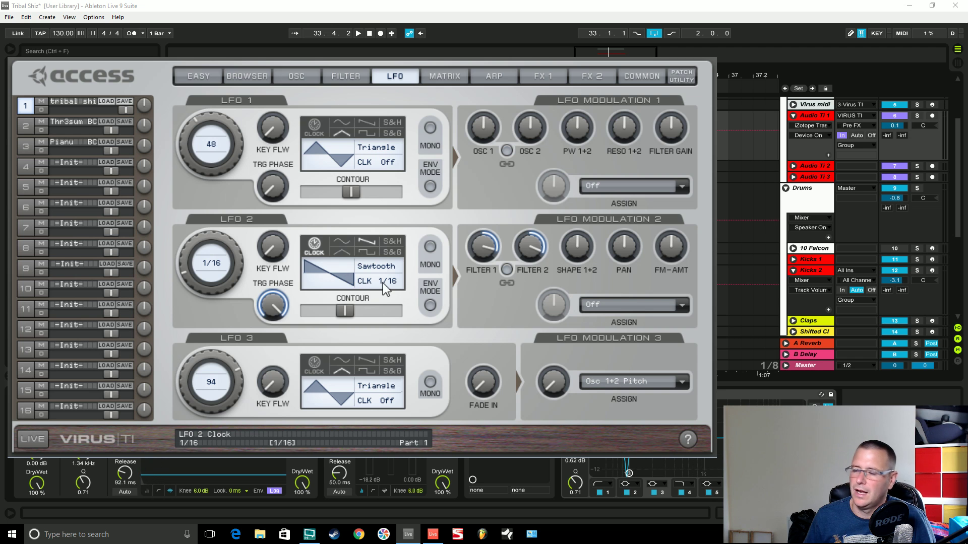
key(space)
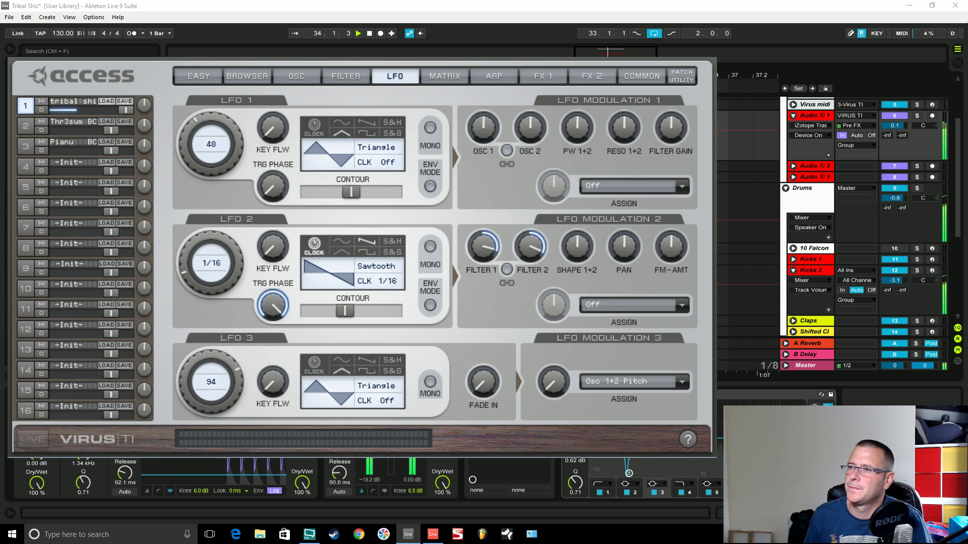
Sweep Filter 2's resonance and set its offset to -37 during playback.
click(344, 76)
drag(531, 150, 533, 65)
mouse_move(569, 156)
mouse_down()
mouse_move(600, 77)
mouse_move(589, 157)
mouse_move(534, 189)
mouse_move(537, 224)
mouse_move(577, 154)
mouse_move(573, 162)
mouse_up()
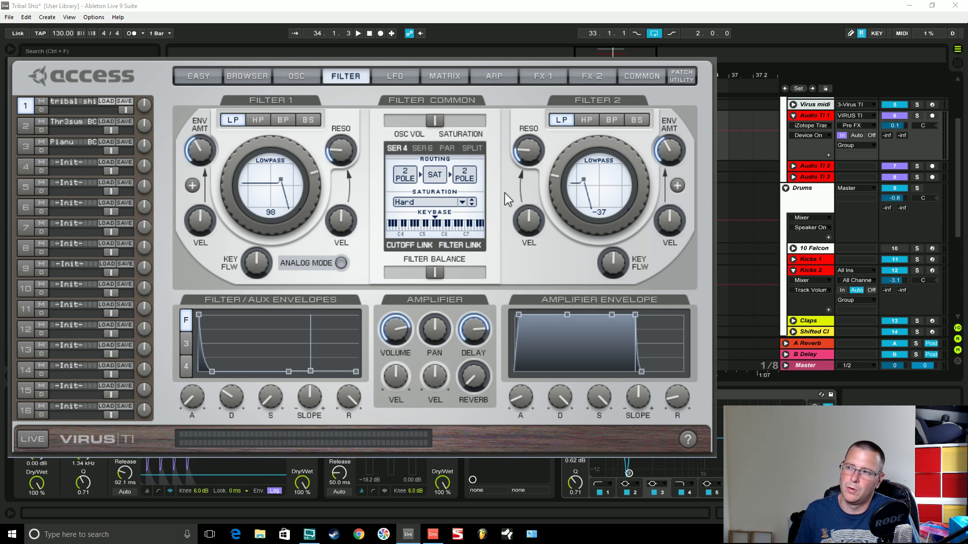
Restart playback and shape the amplifier envelope, shortening its decay and trying different attack and release times.
key(space)
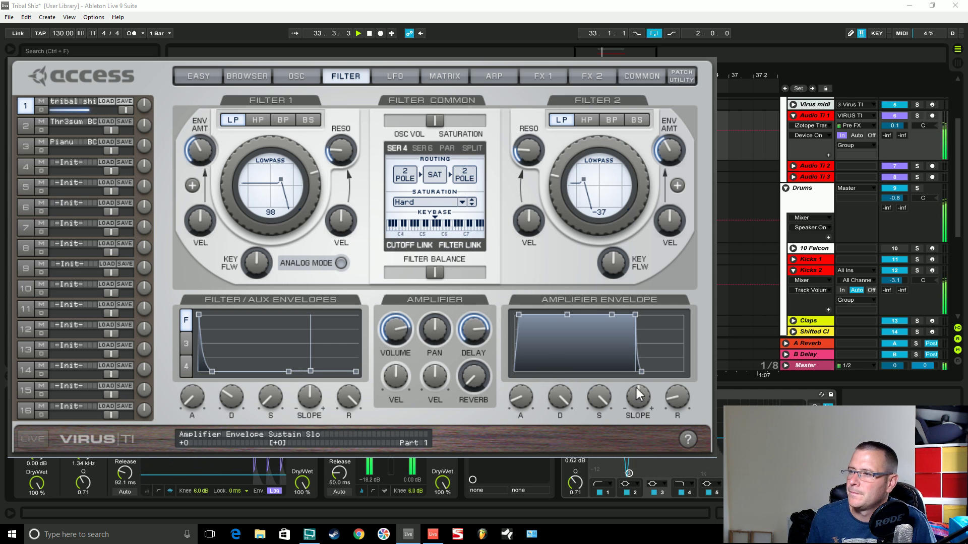
drag(677, 398, 674, 443)
drag(585, 401, 555, 442)
drag(520, 400, 596, 322)
drag(526, 399, 537, 353)
drag(519, 401, 516, 416)
drag(677, 399, 680, 376)
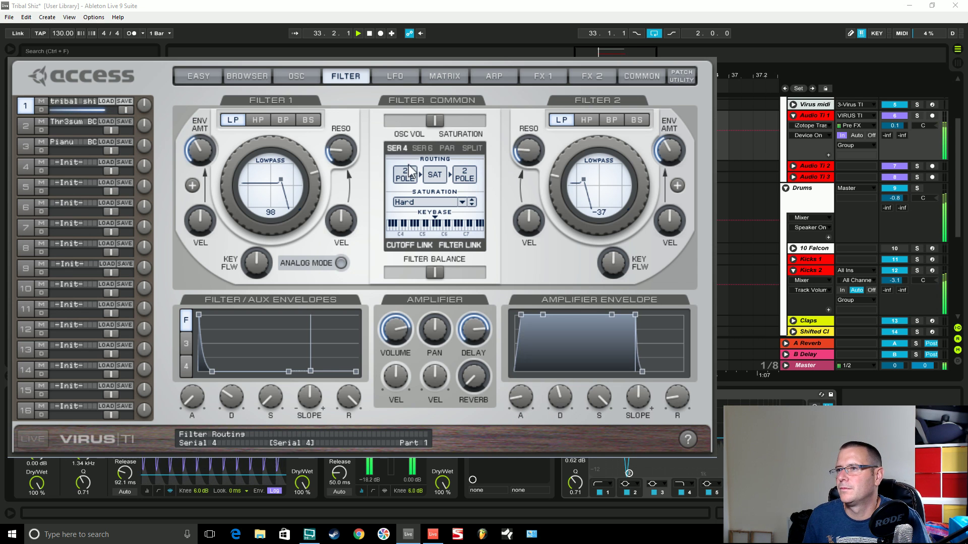
Lower Filter 2's offset to -49, stop playback and review the matrix routing from the arpeggiator input.
mouse_move(573, 159)
mouse_down()
mouse_move(570, 124)
mouse_move(559, 168)
mouse_up()
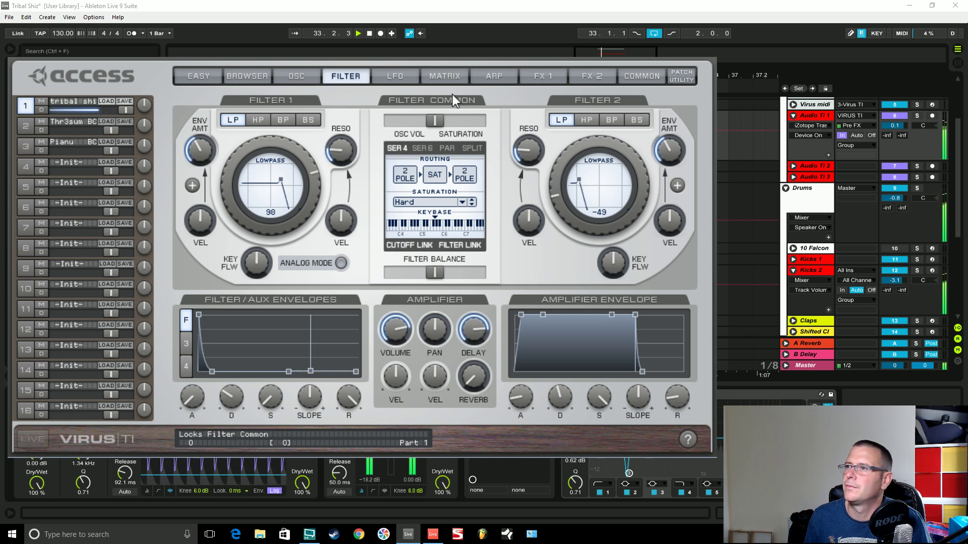
click(445, 76)
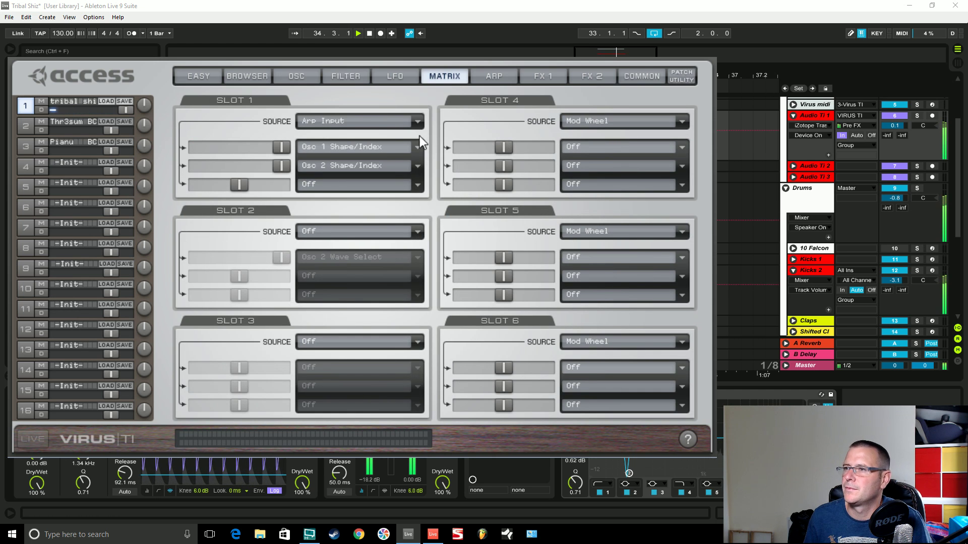
key(space)
click(499, 78)
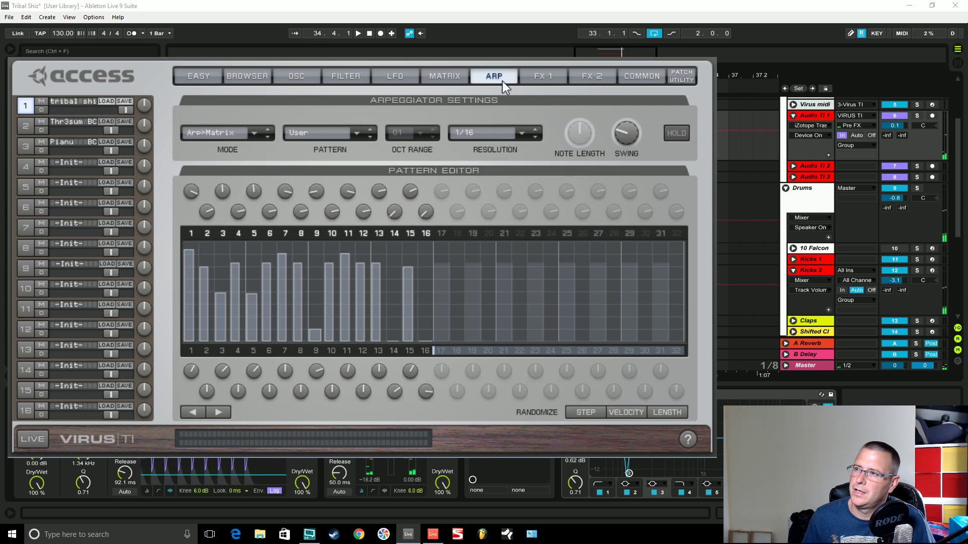
click(441, 79)
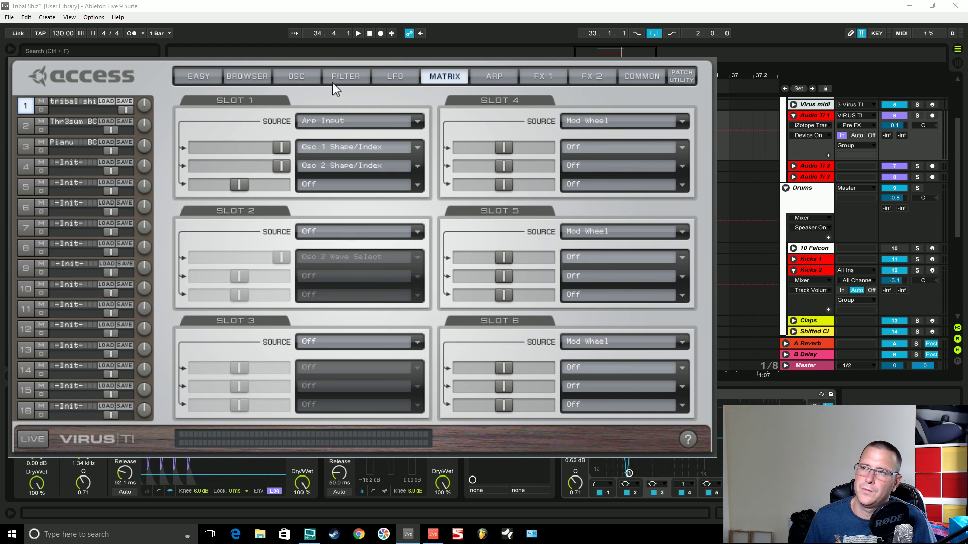
Set Filter 2's offset to -40 and audition the patch briefly.
click(346, 75)
drag(566, 159, 567, 153)
key(space)
key(space)
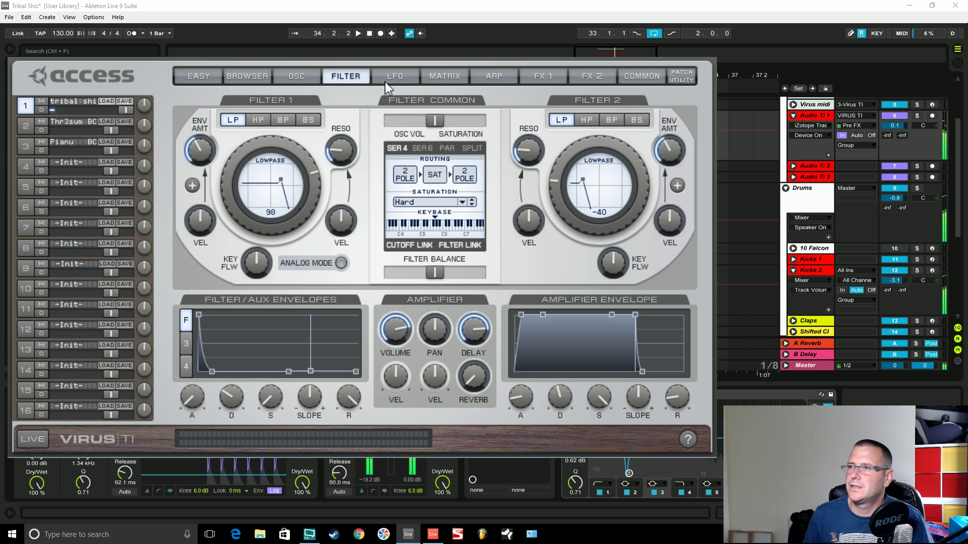
Assign Filter 2 Cutoff as the third destination of matrix Slot 1, driven by Arp Input.
click(442, 76)
click(419, 184)
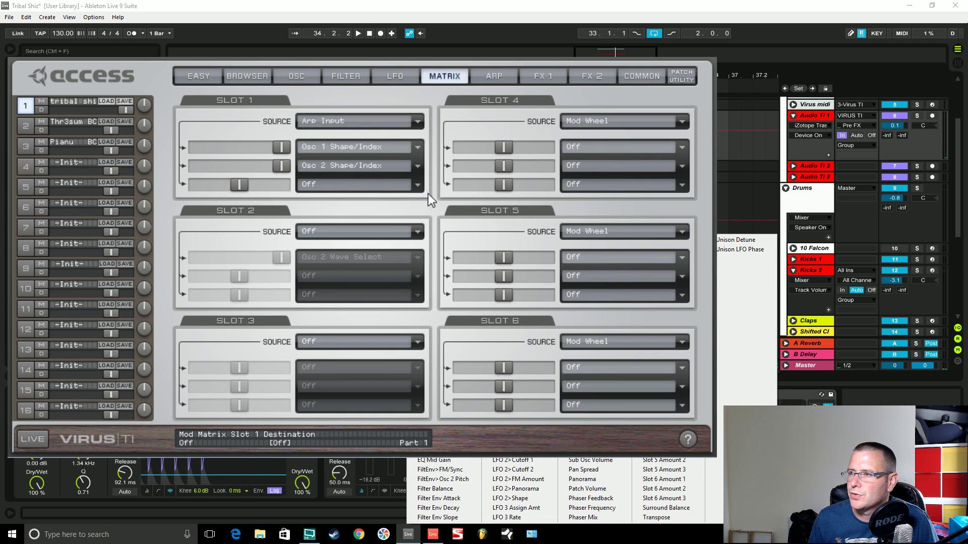
click(456, 249)
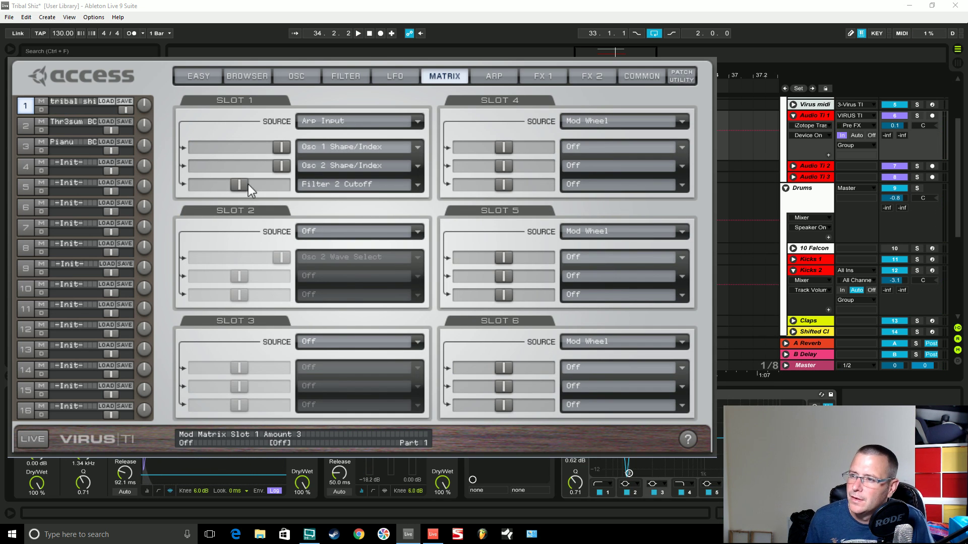
During playback, set Filter 2's offset to -47 and raise matrix Slot 1's Filter 2 Cutoff amount to +29.
key(space)
mouse_move(246, 186)
mouse_down()
mouse_move(275, 183)
mouse_move(255, 189)
mouse_up()
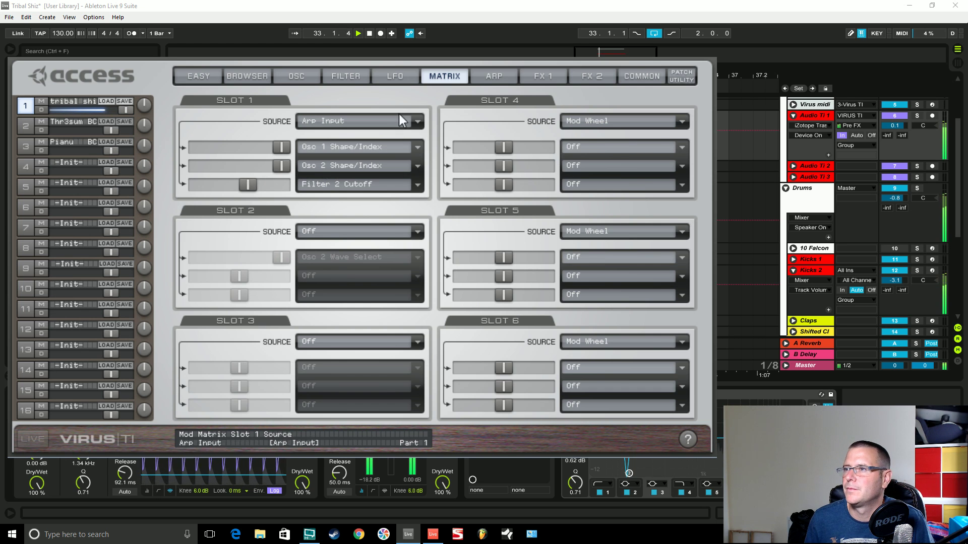
click(350, 81)
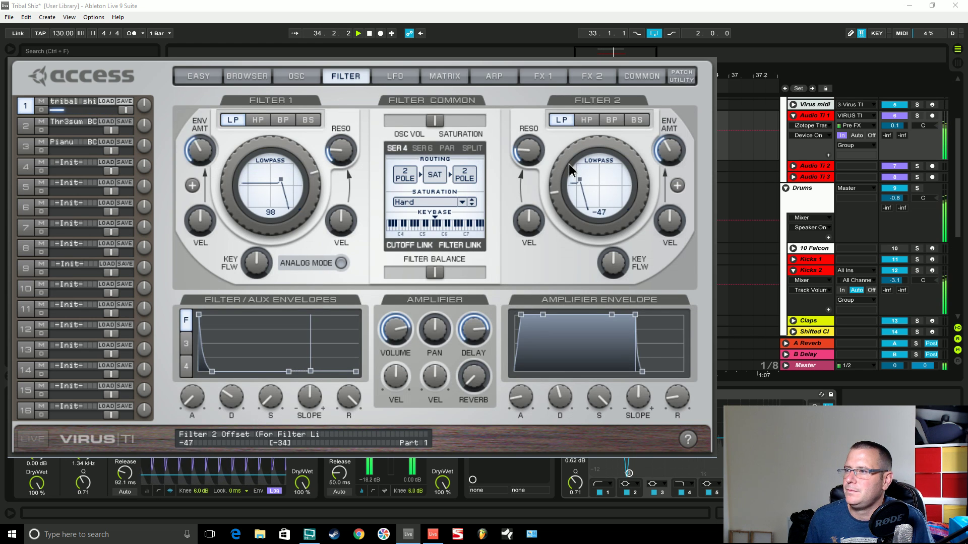
click(447, 72)
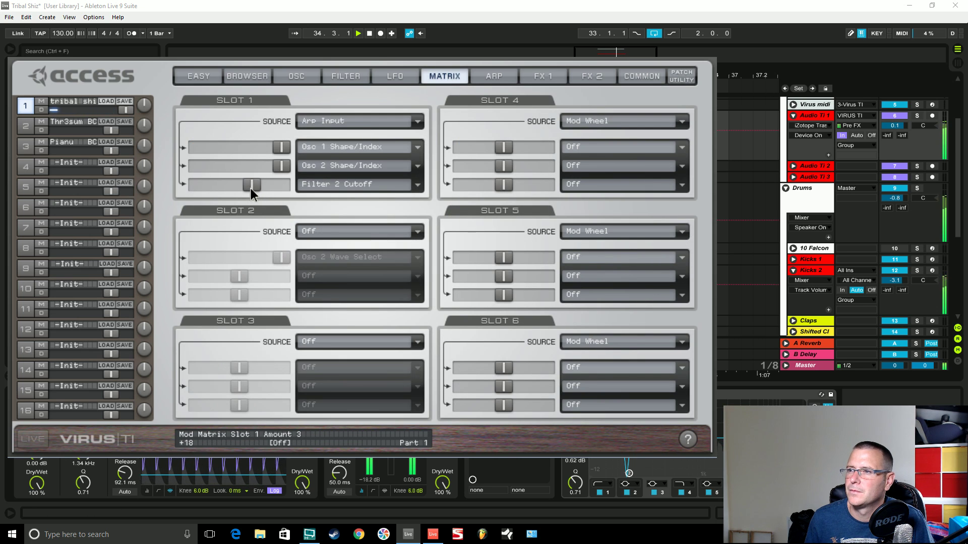
drag(256, 189, 266, 189)
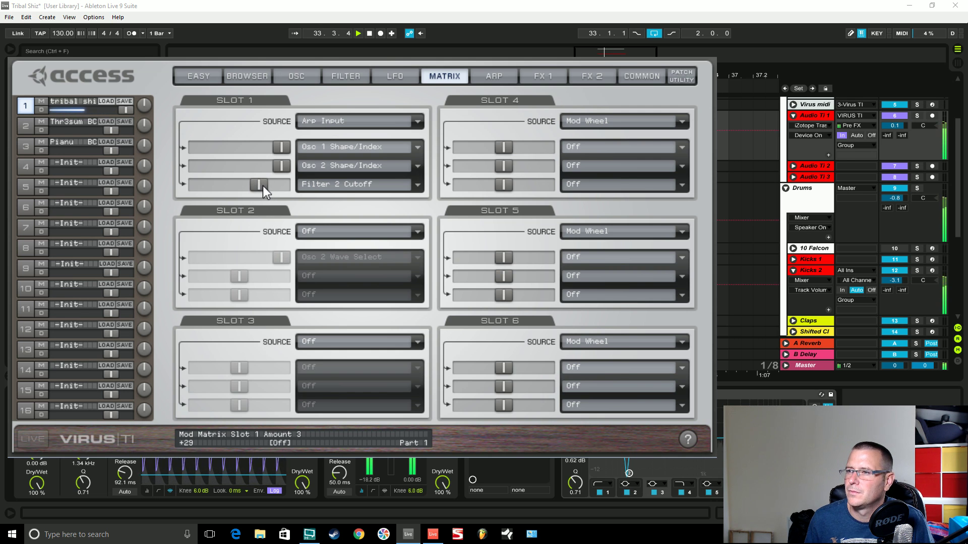
Switch off the delay effect and resume playback to audition the dry patch.
click(562, 80)
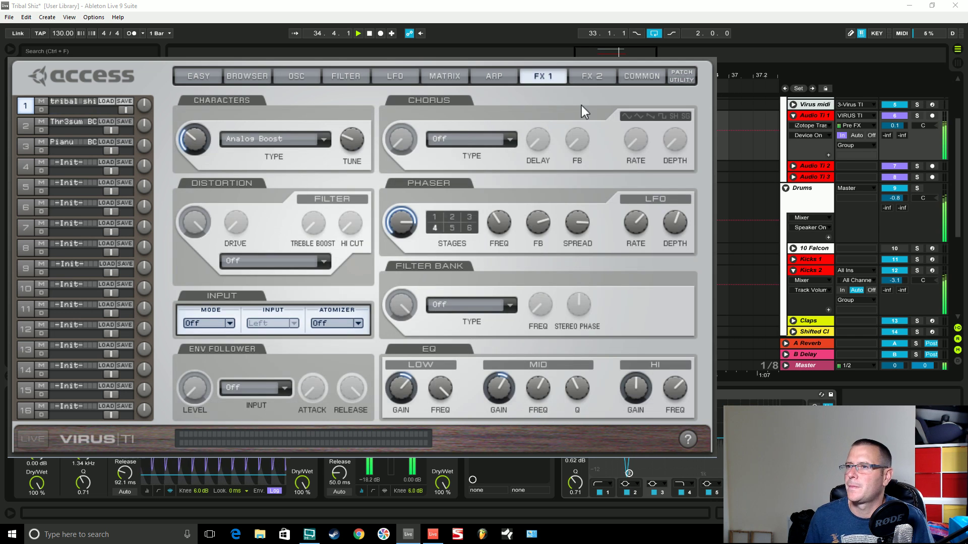
click(585, 76)
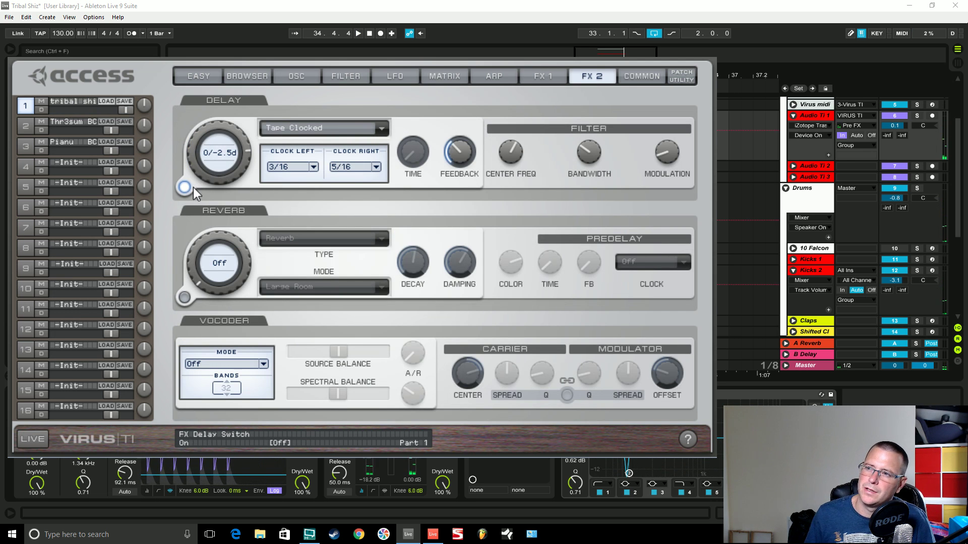
key(space)
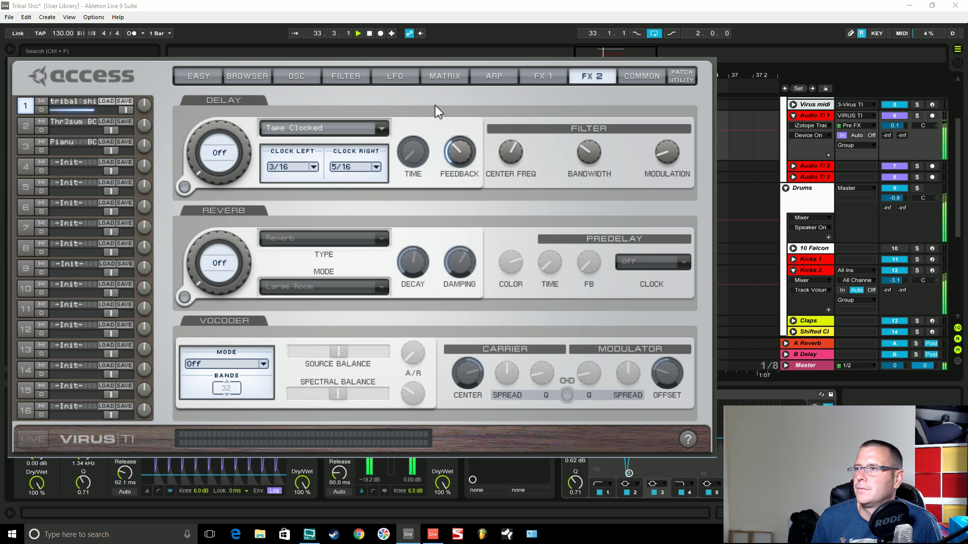
Disable steps 2, 4, 6, 8, 10, 12, 14 and 16 in the arpeggiator's user pattern.
click(502, 77)
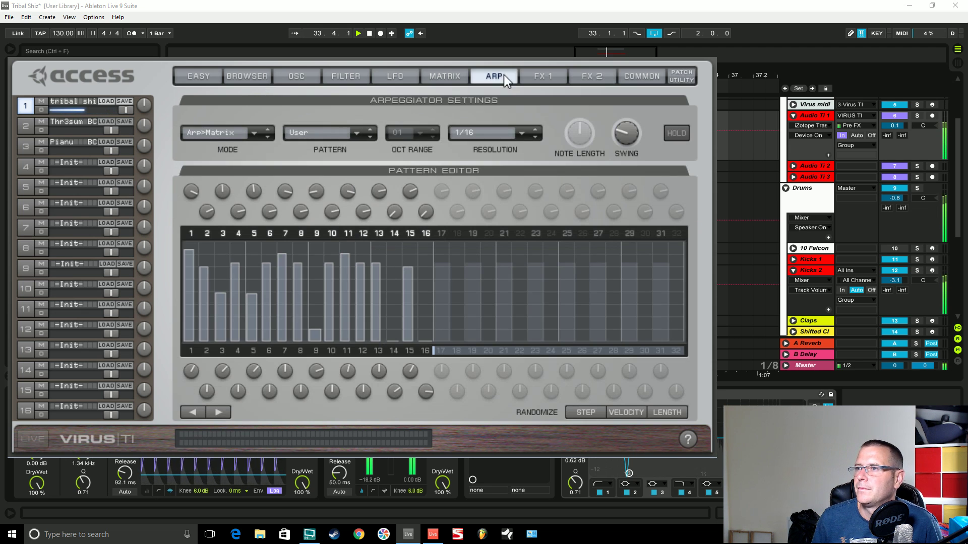
click(206, 233)
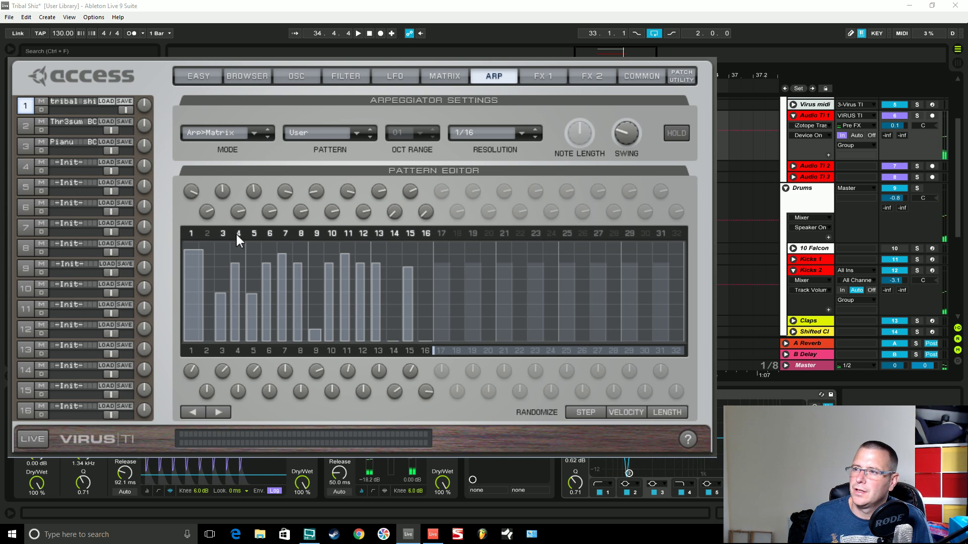
click(238, 233)
click(270, 234)
click(301, 234)
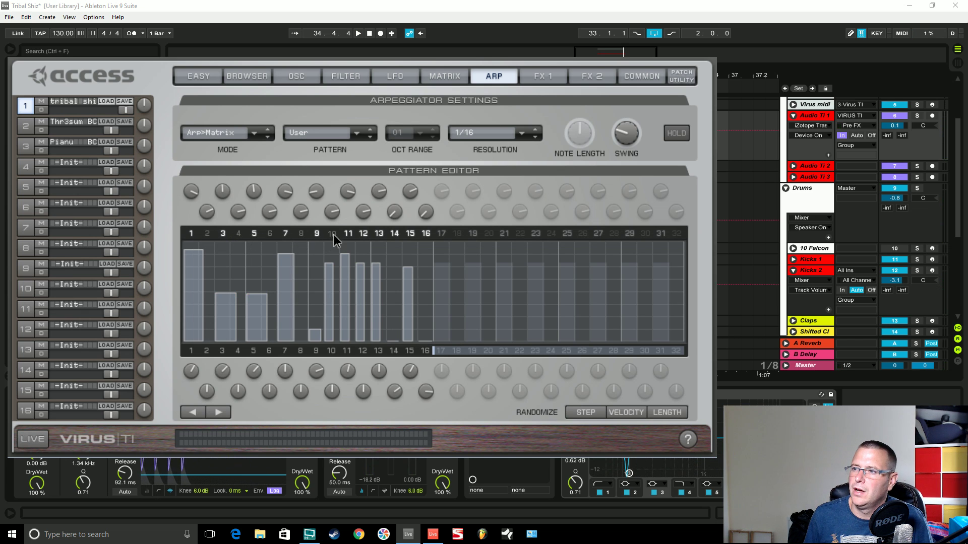
click(332, 233)
click(362, 233)
click(395, 233)
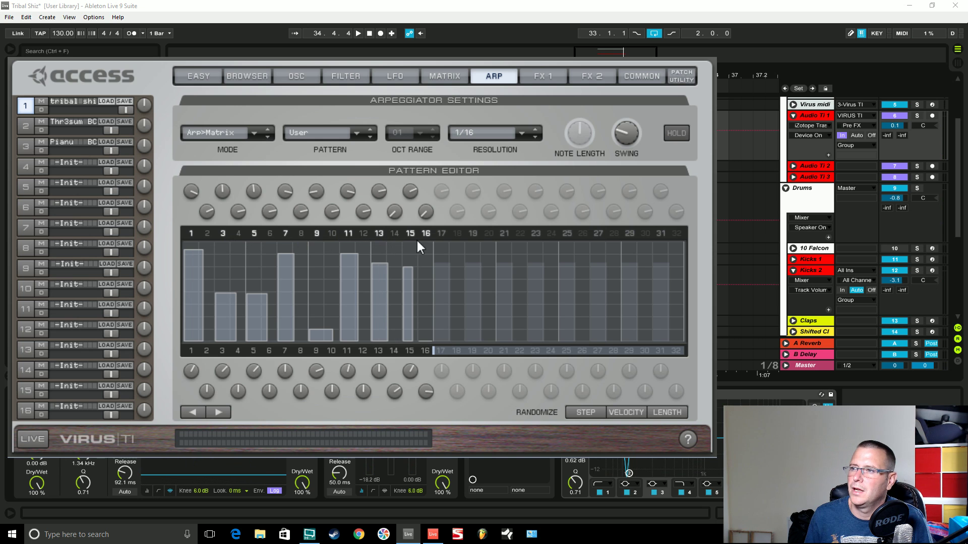
click(426, 233)
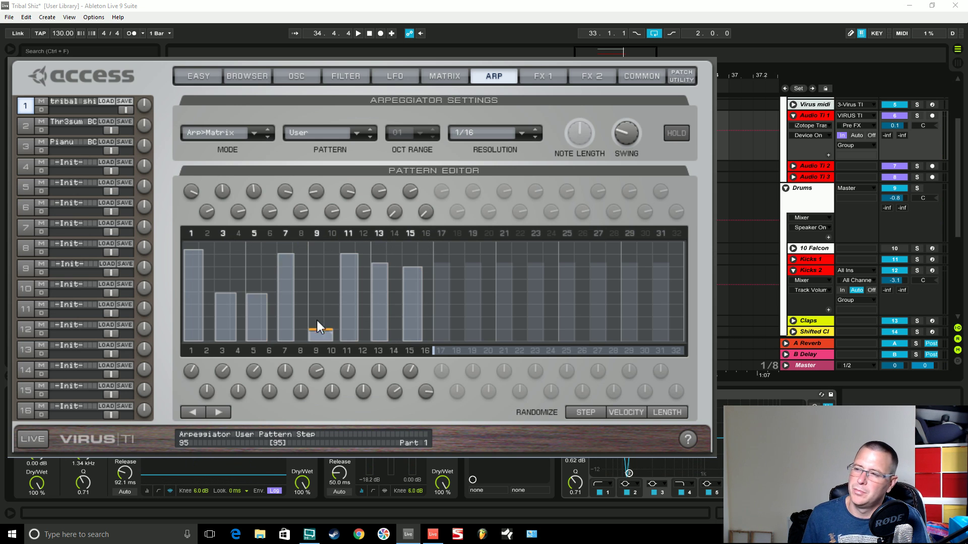
During playback, raise arpeggiator step 9 to 113 and reduce step 15 to just under half height.
key(space)
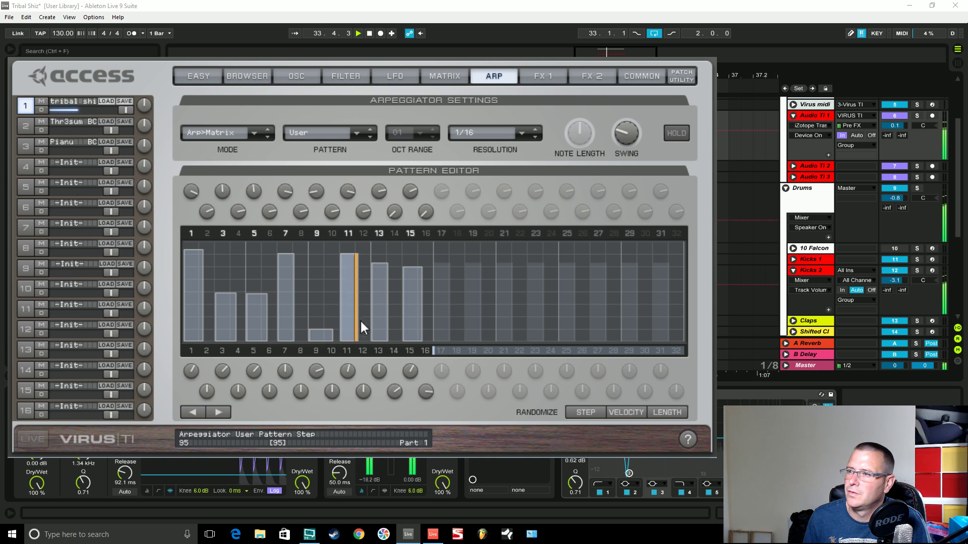
drag(328, 329, 337, 253)
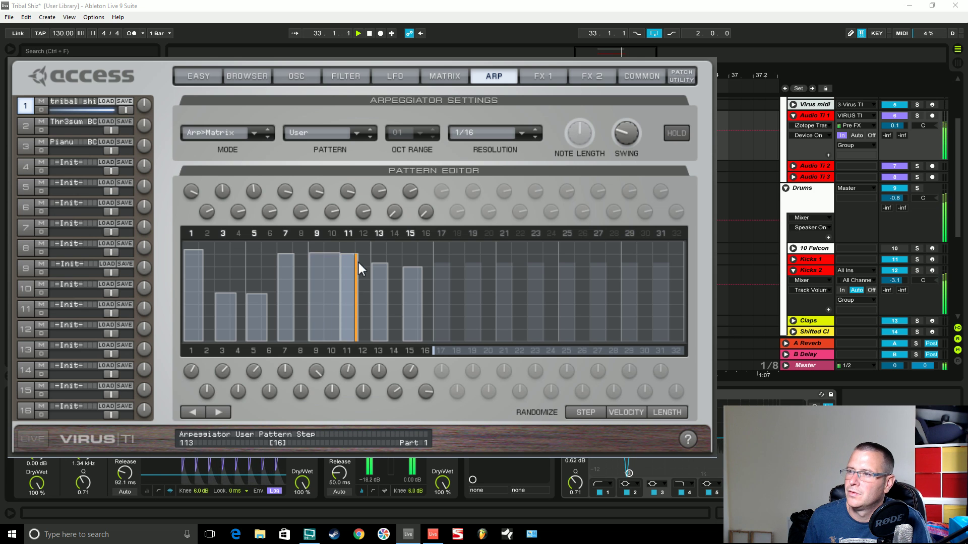
click(419, 273)
drag(428, 284, 425, 320)
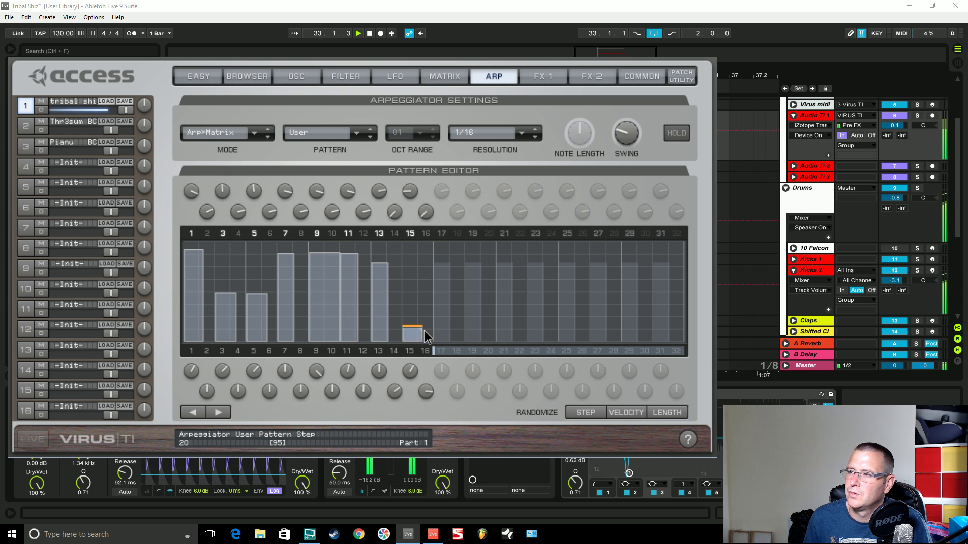
drag(425, 326, 434, 301)
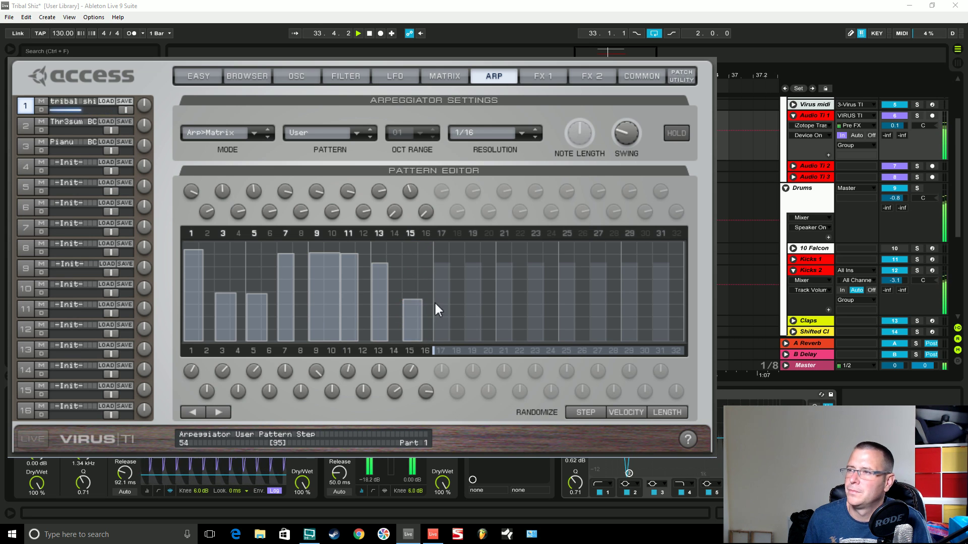
Set Oscillator 1's wavetable to Stratosfear, and try Sine and Sqr Series on Oscillator 2 before choosing Robot Wars.
click(298, 78)
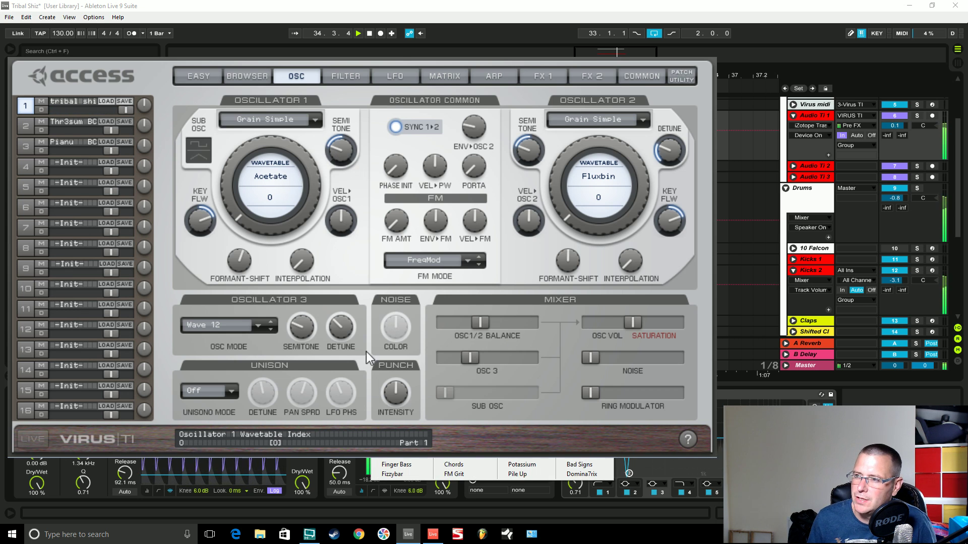
click(384, 451)
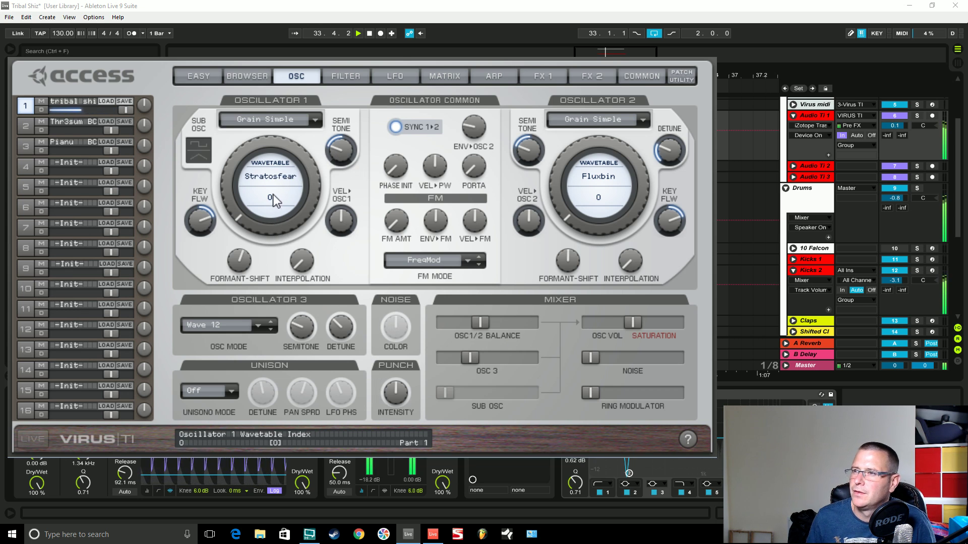
click(609, 175)
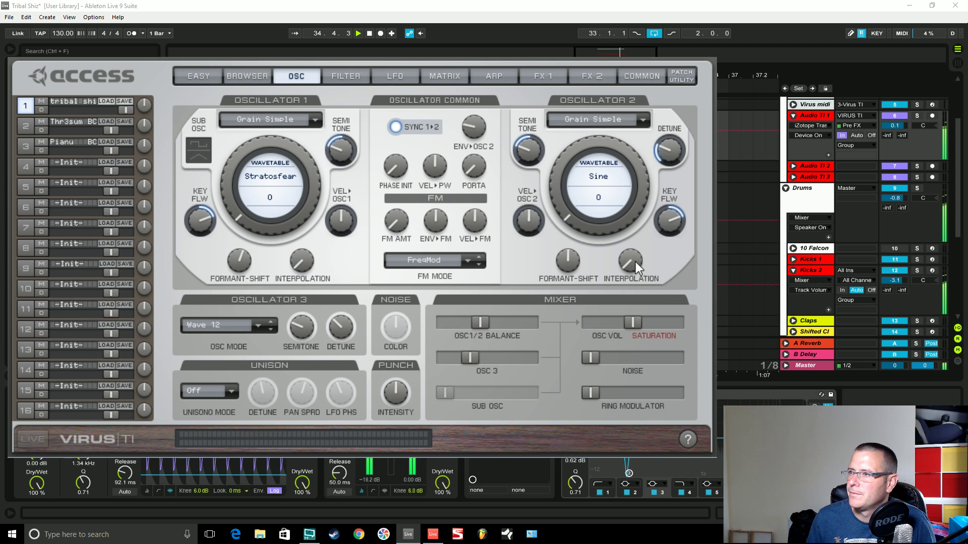
click(606, 179)
click(610, 386)
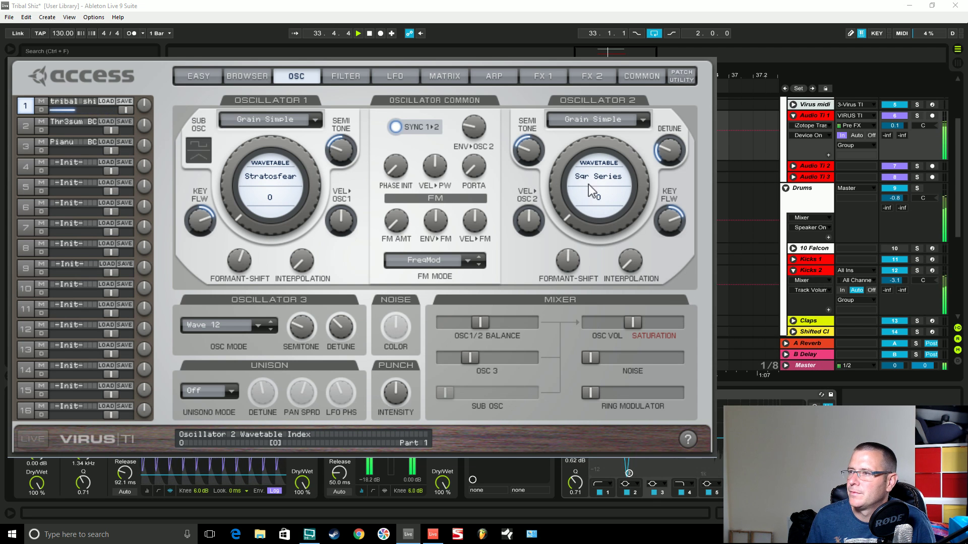
click(601, 175)
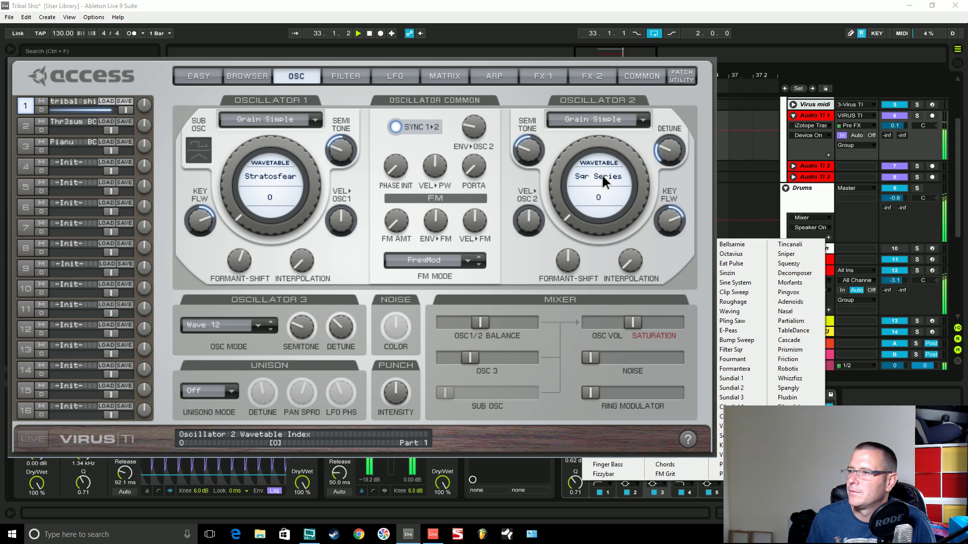
click(611, 451)
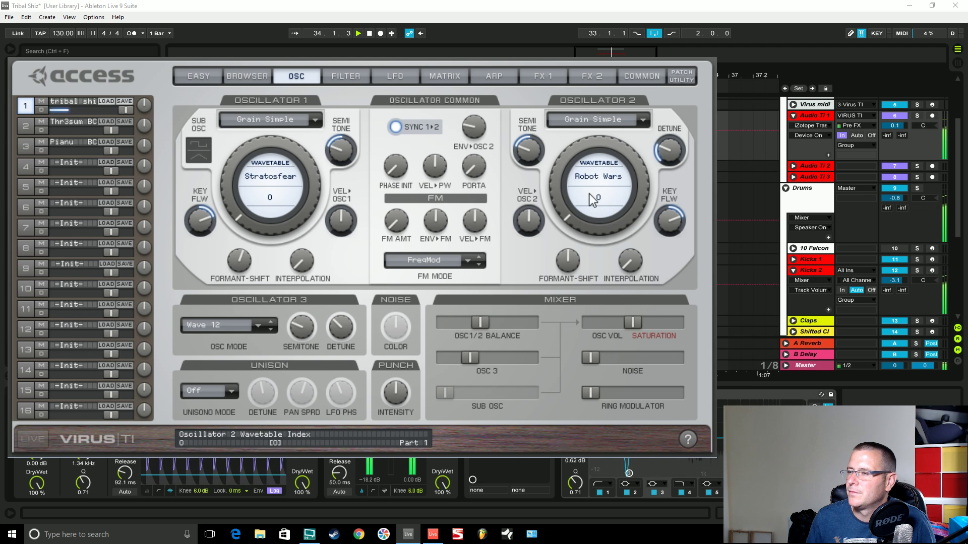
Turn the phaser mix off and enable the filter bank as a Vowel Filter with its mix at 71.1%.
mouse_move(573, 271)
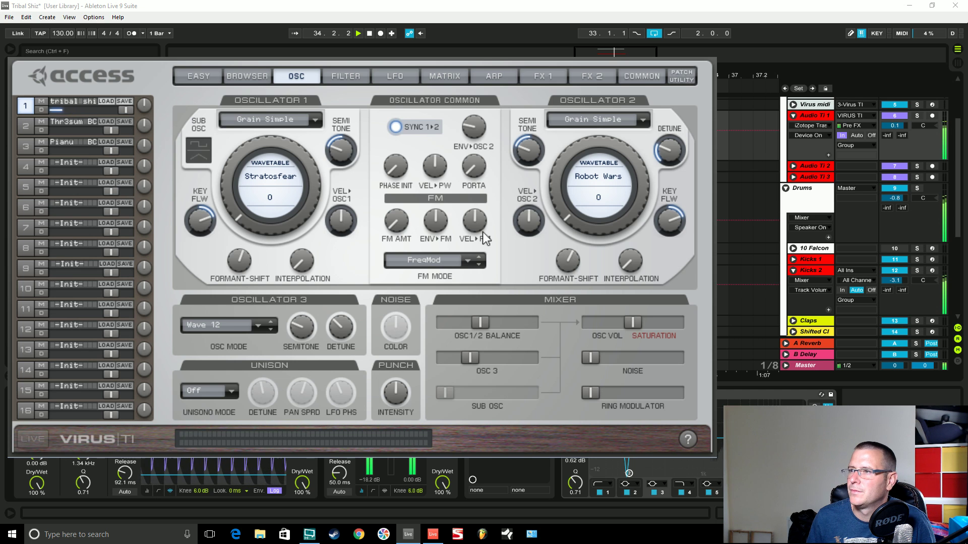
click(543, 76)
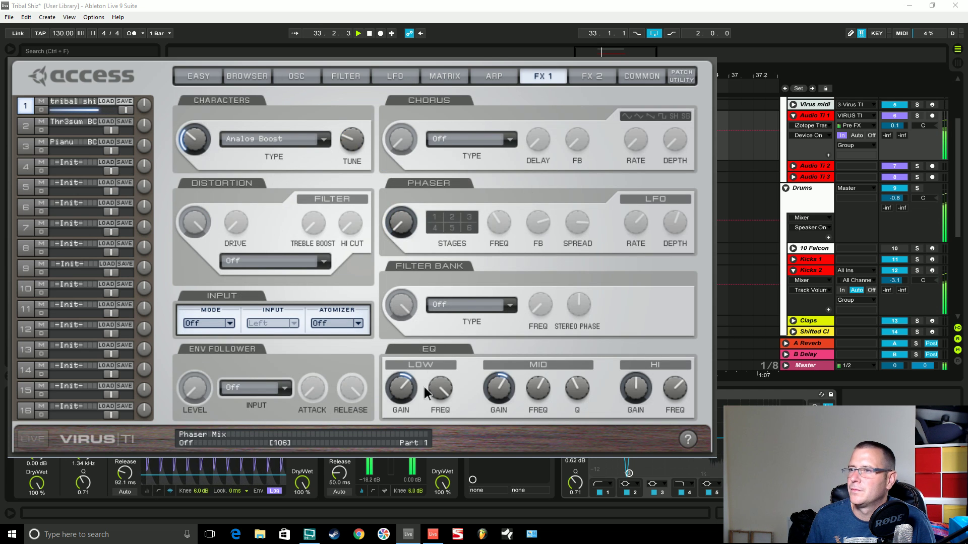
click(512, 307)
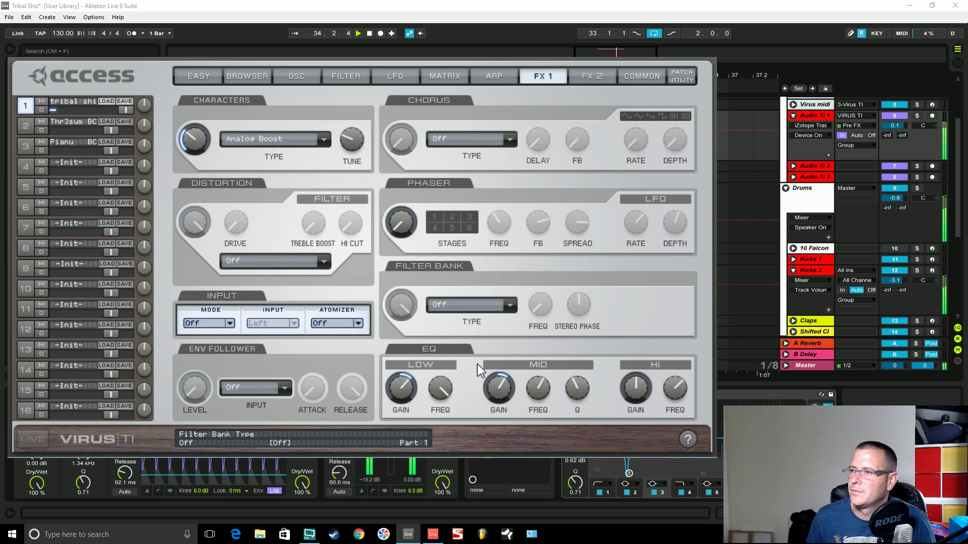
click(477, 365)
drag(575, 307, 593, 215)
mouse_move(538, 305)
mouse_down()
mouse_move(543, 234)
mouse_move(536, 304)
mouse_up()
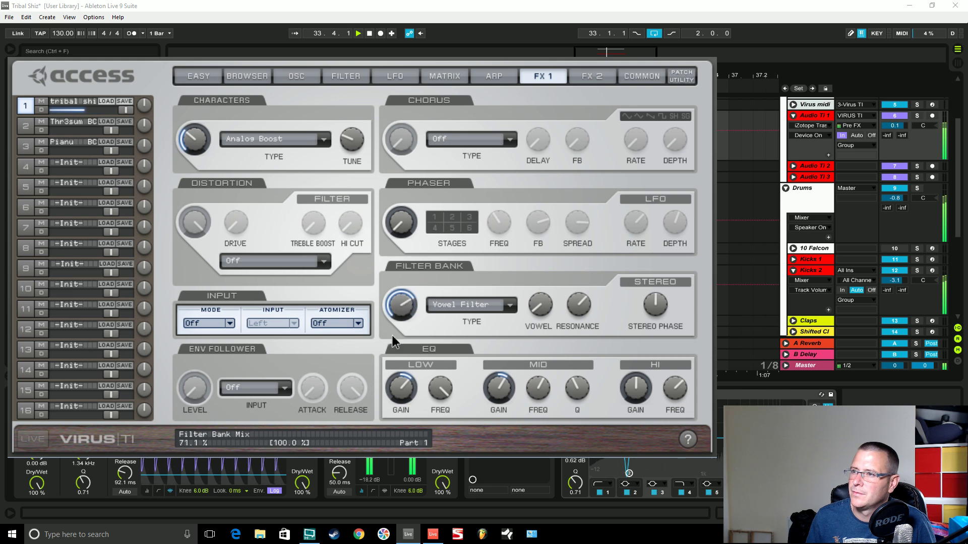
Route Arp Input to Filterbank Freq in matrix Slot 2 and slightly reduce the amount during playback.
click(440, 76)
click(397, 246)
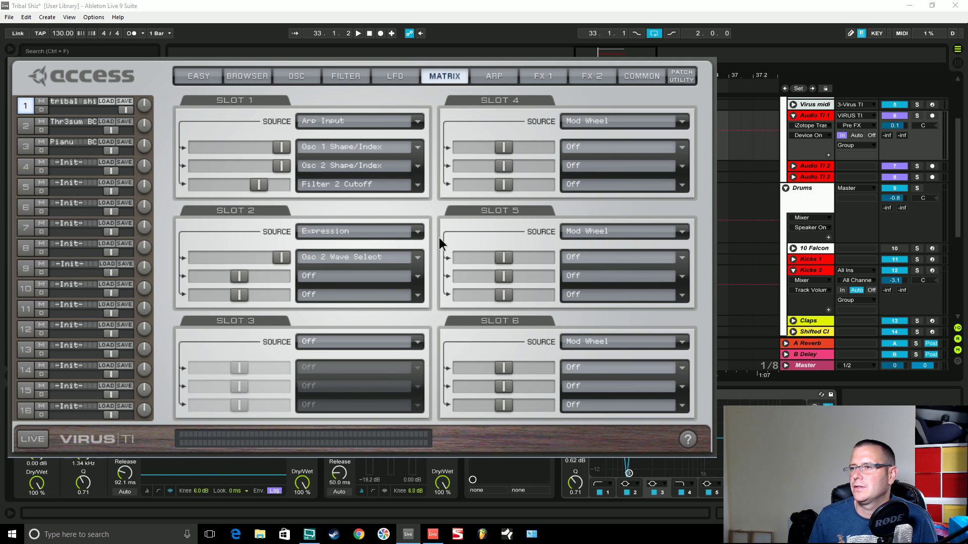
click(423, 253)
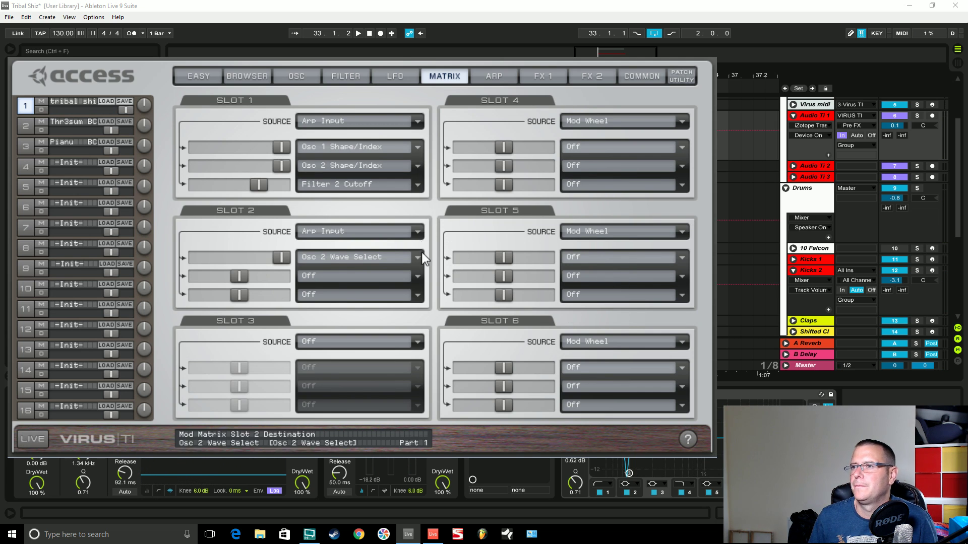
click(465, 341)
key(space)
mouse_move(280, 256)
mouse_down()
mouse_move(256, 256)
mouse_move(280, 263)
mouse_up()
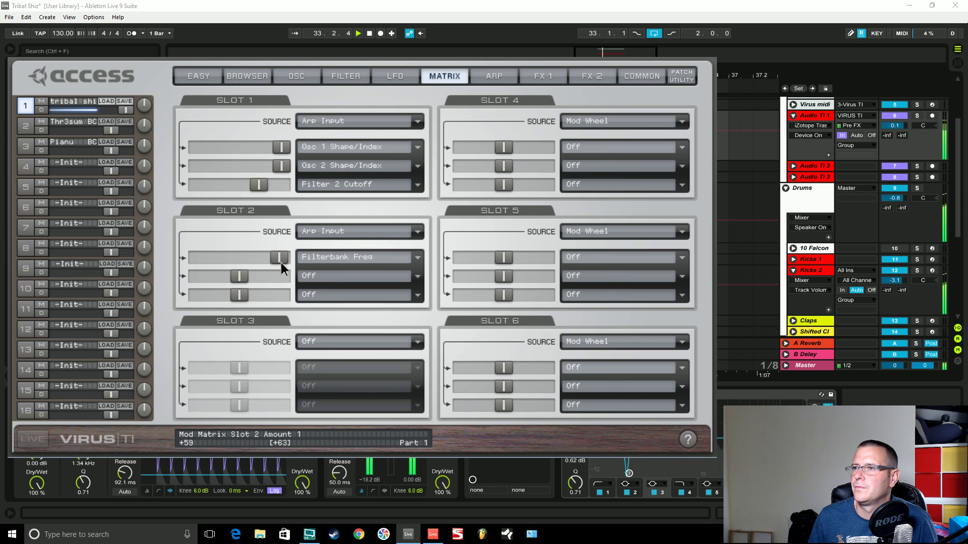
Lower the vowel filter's mix, turn up its stereo phase, and boost the EQ's low and mid gain.
click(537, 76)
drag(397, 335, 397, 359)
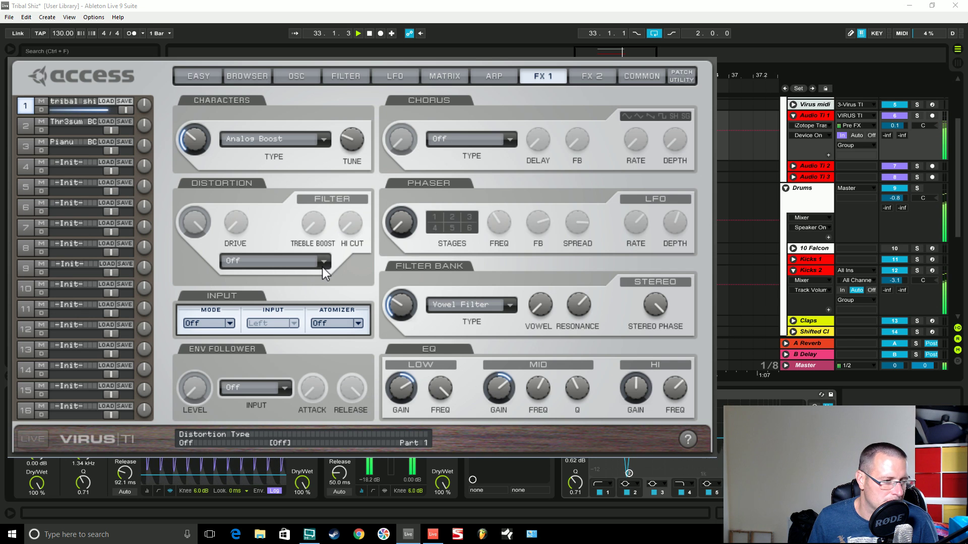
key(space)
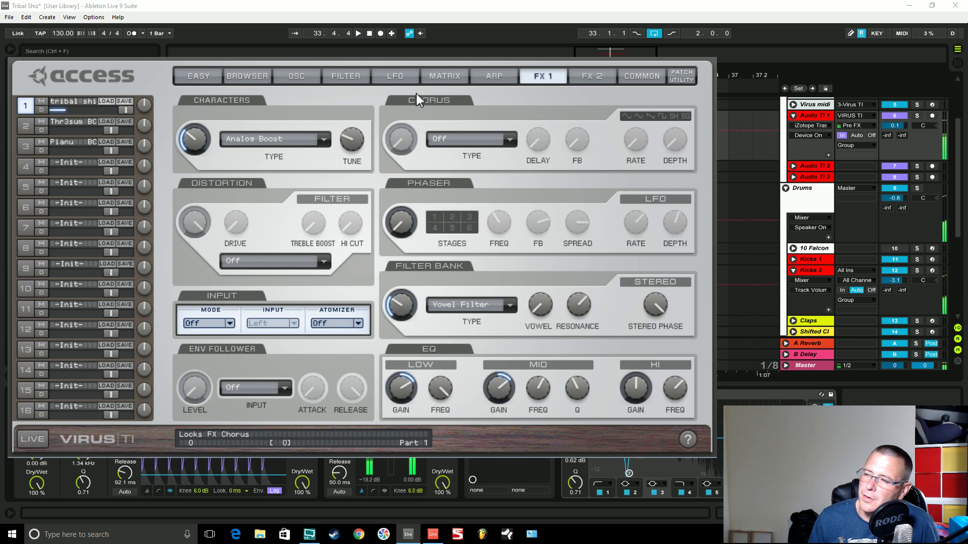
Restart playback and bring the phaser back with its mix around 50, a slower LFO rate and more LFO depth.
key(space)
drag(398, 225, 403, 170)
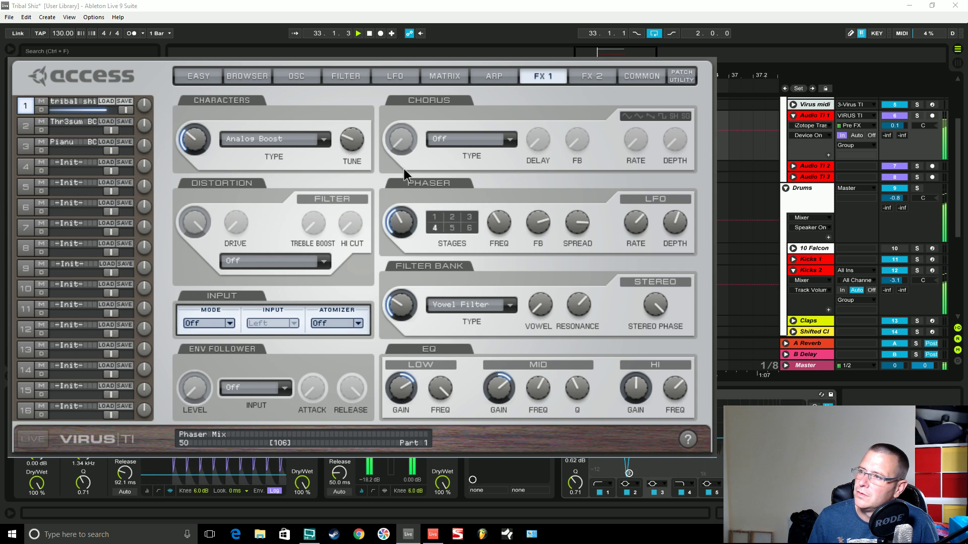
drag(634, 222, 634, 284)
mouse_move(661, 229)
mouse_move(398, 228)
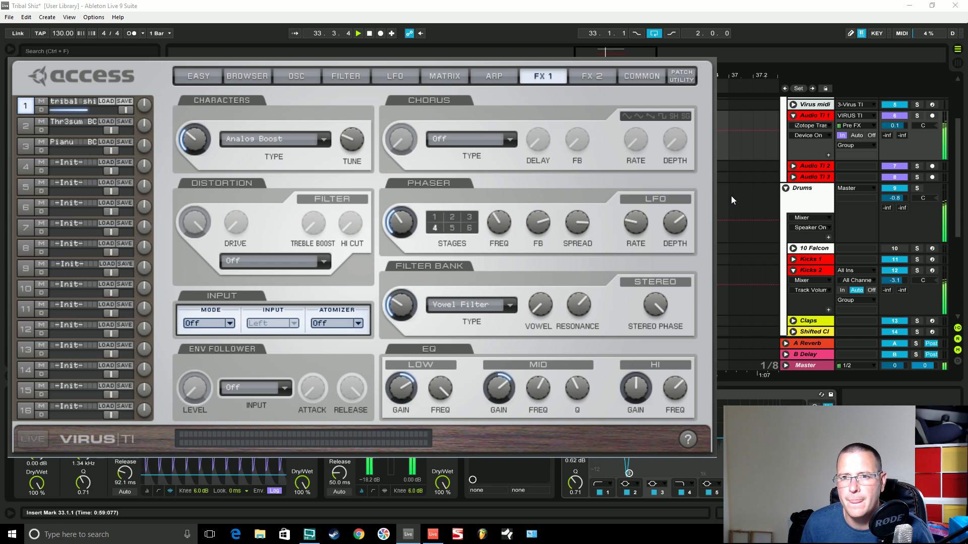
Restart playback and try LFO 2 at minimum contour, then with Triangle and Sine shapes at near-maximum contour.
key(space)
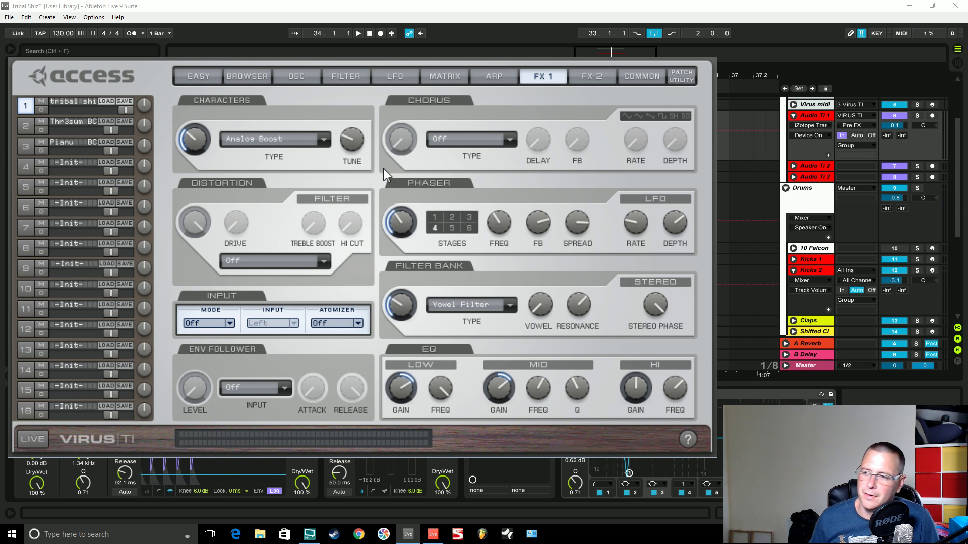
click(404, 76)
key(space)
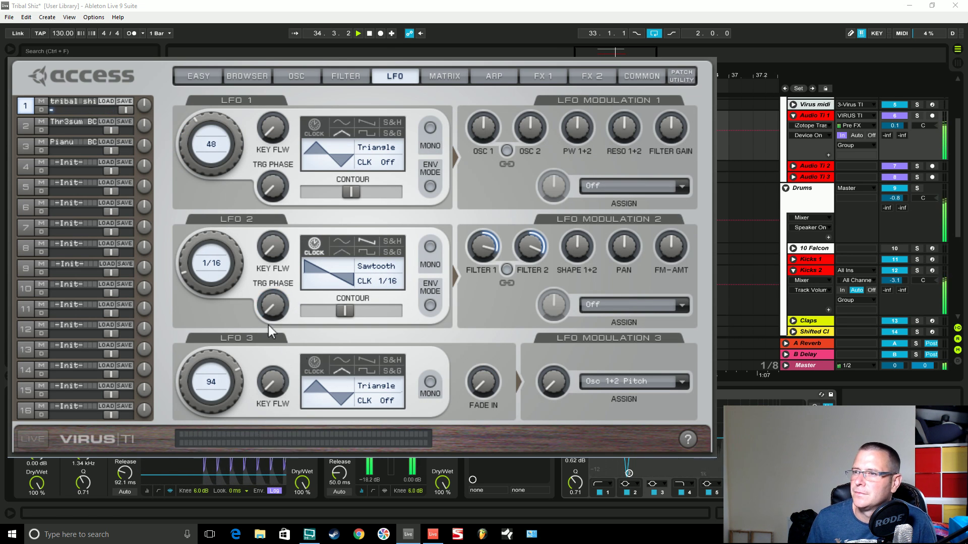
drag(345, 310, 294, 309)
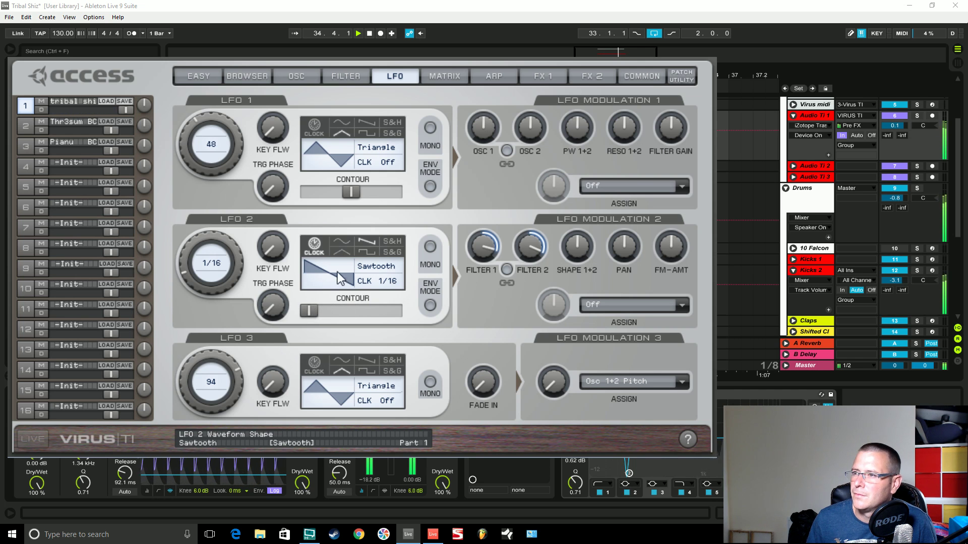
click(343, 252)
drag(308, 319, 395, 309)
click(342, 241)
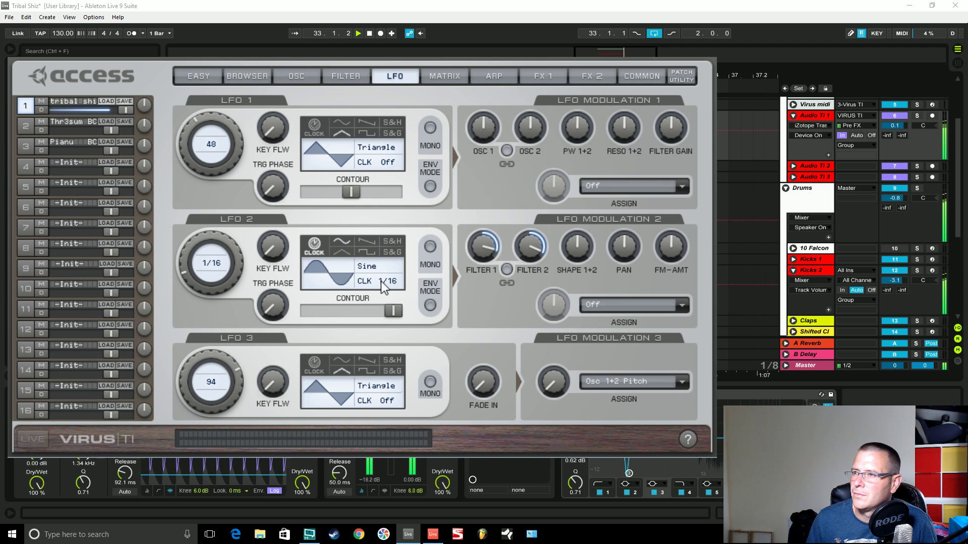
Try Wave 20 and Wave 22 as the LFO 2 shape with the contour lowered to minimum.
drag(328, 279, 337, 241)
drag(388, 309, 307, 310)
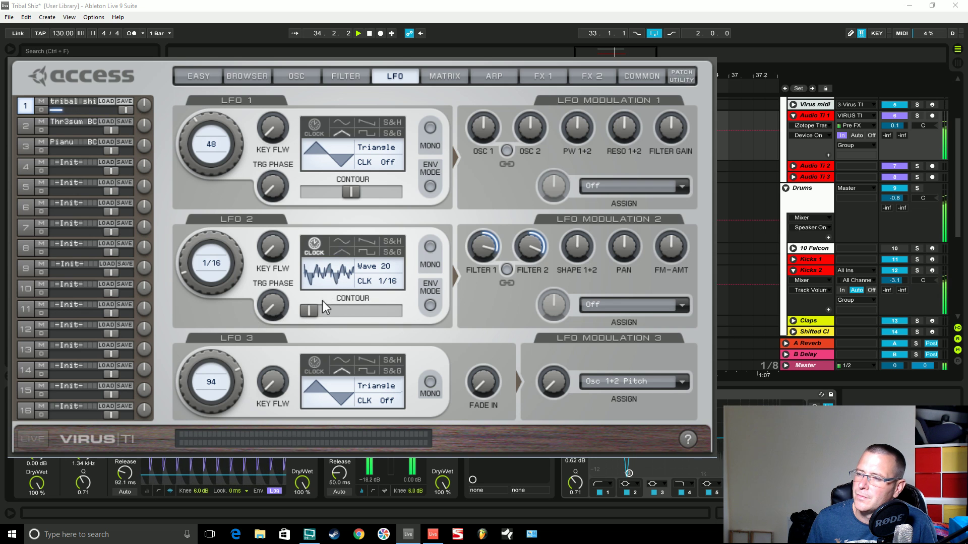
drag(333, 279, 337, 273)
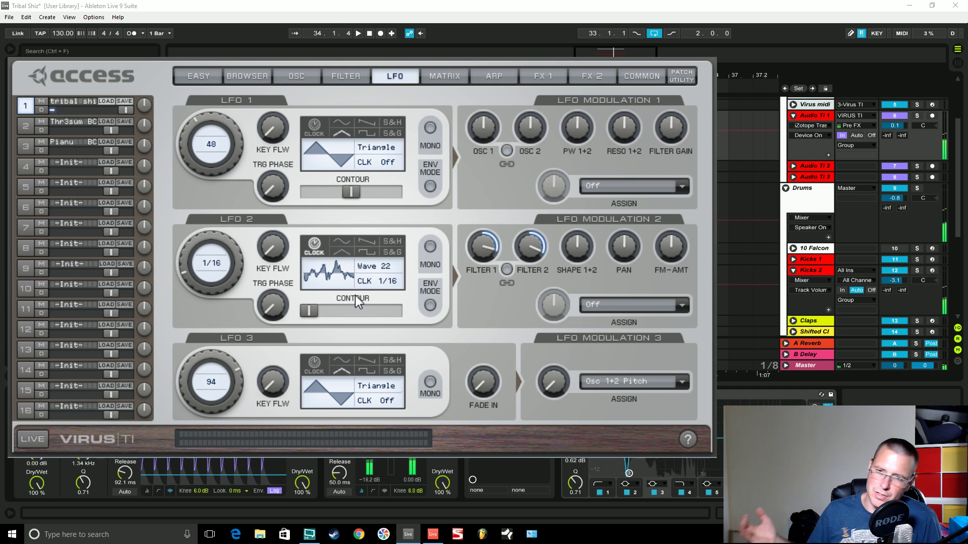
Cycle the LFO 2 waveform through the basic triangle, sawtooth and square shapes, ending on Sine.
mouse_move(333, 275)
mouse_down()
mouse_move(332, 262)
mouse_move(333, 277)
mouse_up()
click(341, 251)
click(363, 240)
click(367, 252)
click(342, 242)
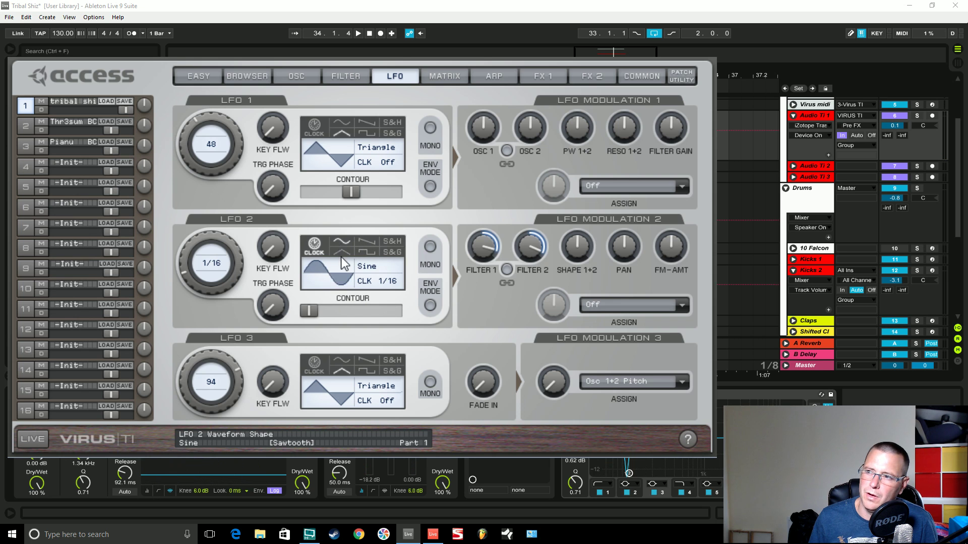
Resume playback and audition LFO 2 with Wave 7 and Wave 12 at a mid contour, trying a 1/8 clock before restoring 1/16.
key(space)
drag(334, 274, 334, 257)
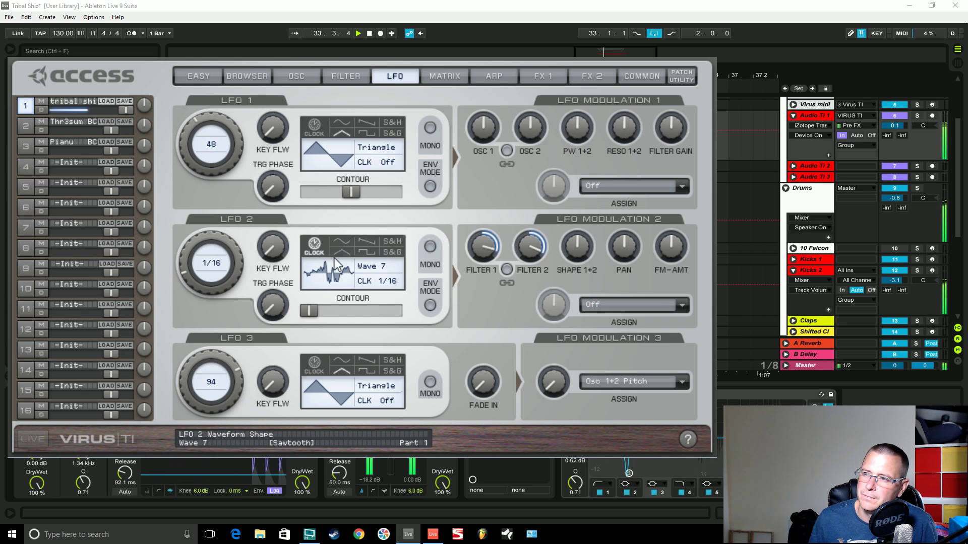
drag(304, 310, 372, 318)
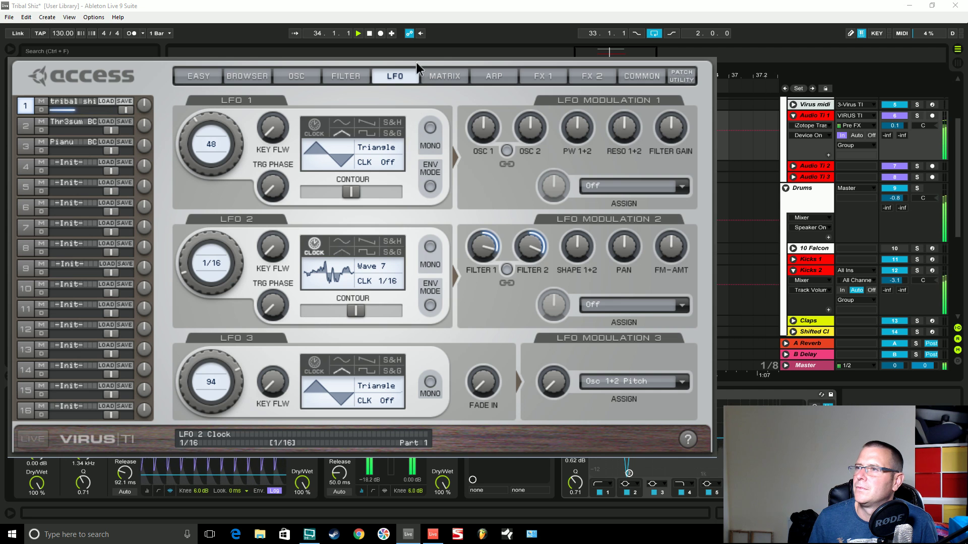
scroll(337, 281, up, 3)
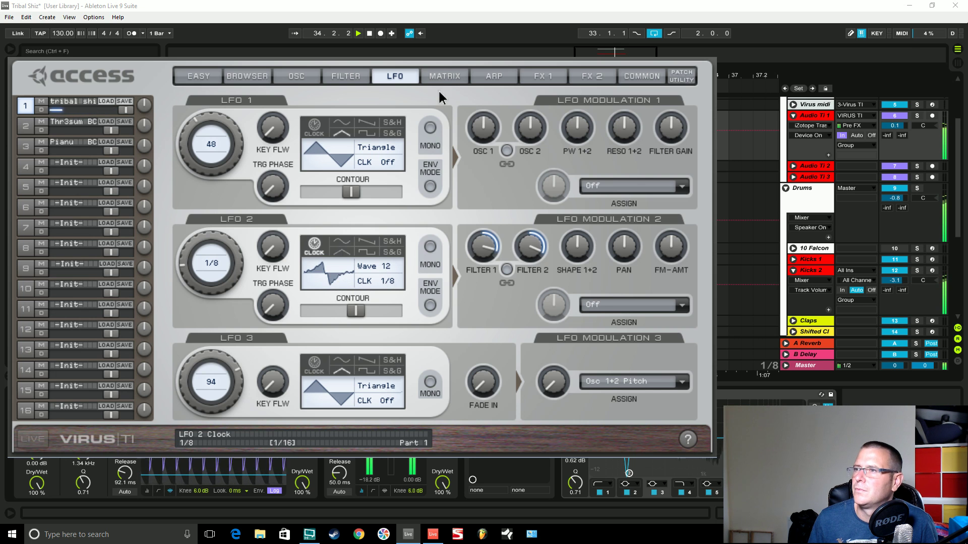
drag(387, 281, 388, 225)
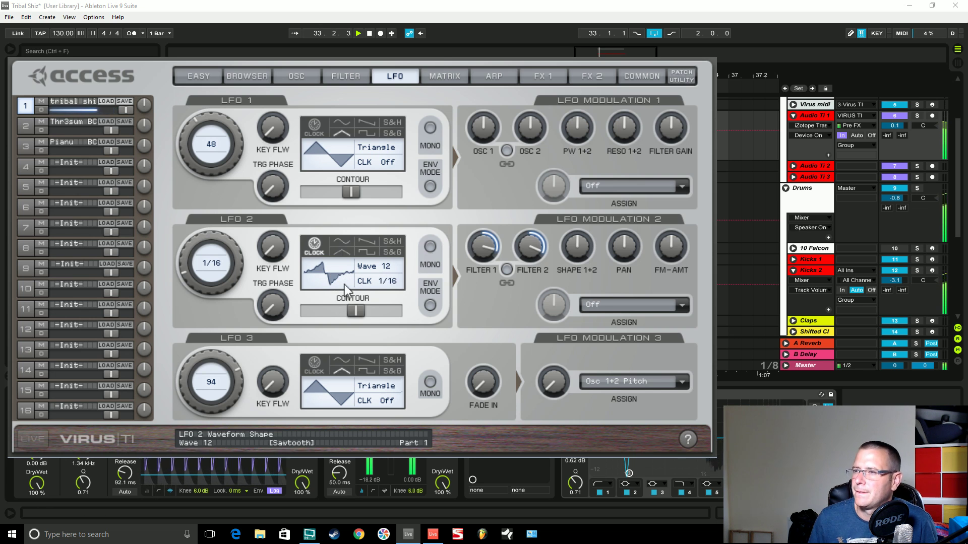
Turn up LFO 2's trigger phase, slightly lower its contour, and audition Waves 17 to 26, switching the clock to 1/8.
drag(361, 317, 350, 312)
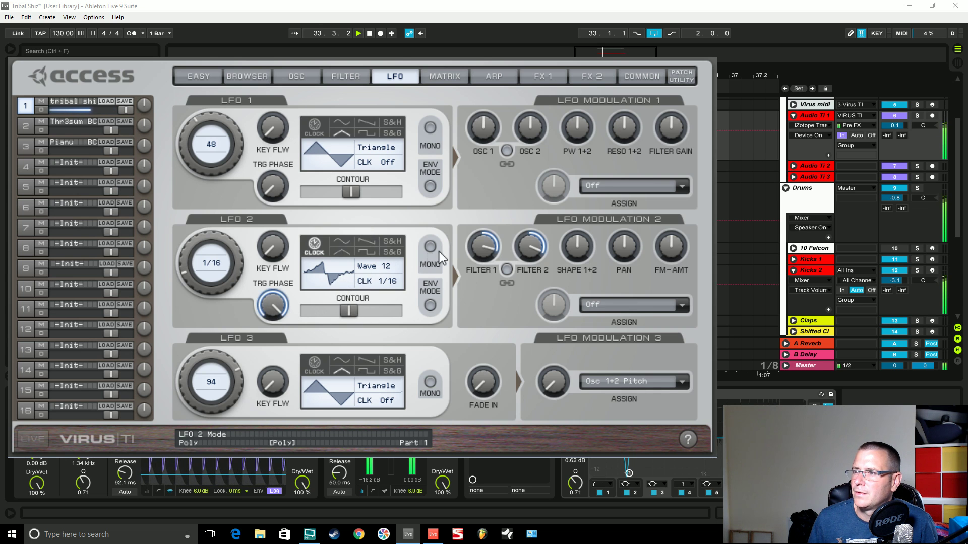
drag(336, 271, 335, 265)
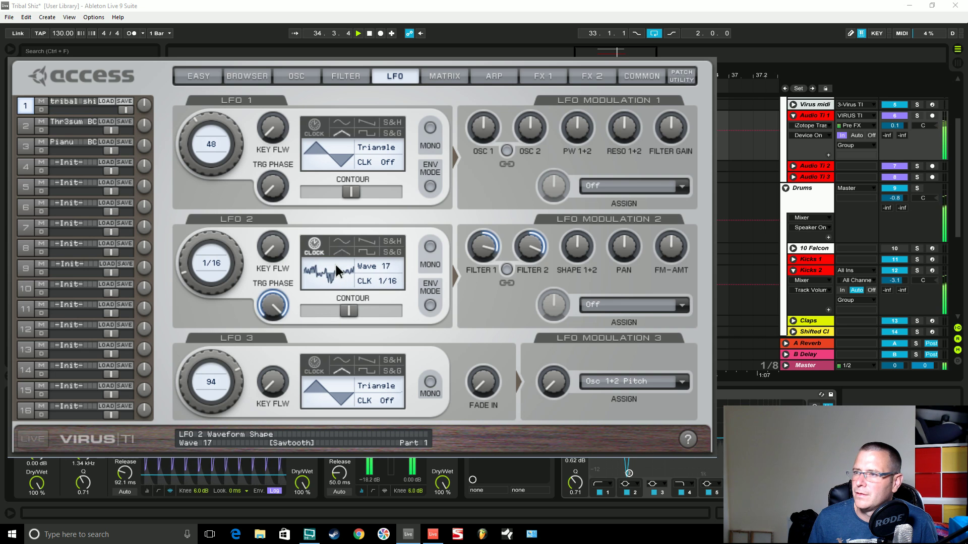
scroll(337, 268, up, 5)
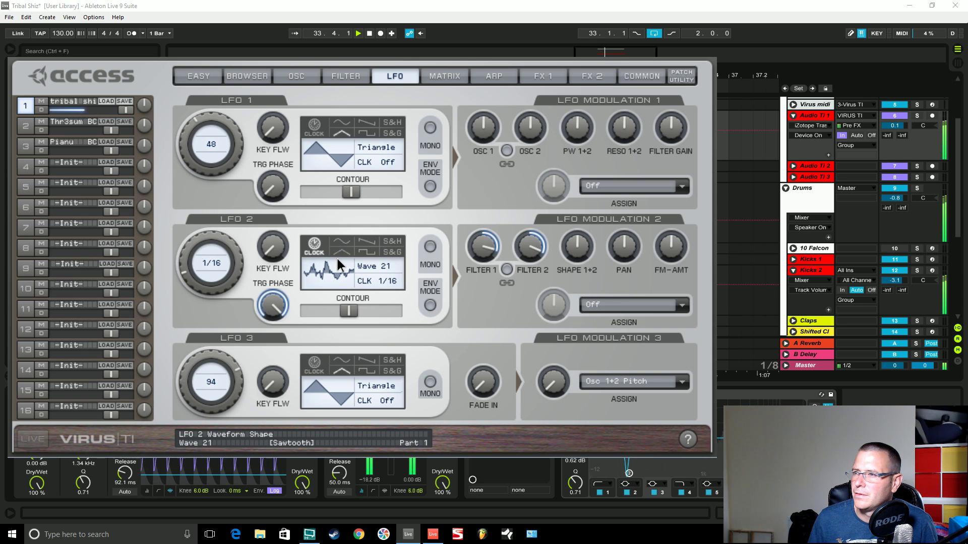
scroll(337, 254, up, 2)
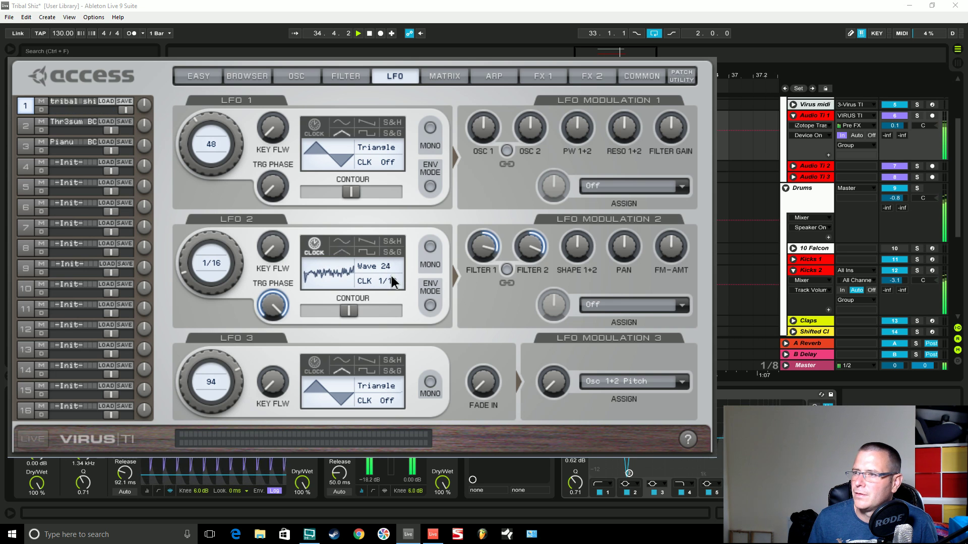
click(432, 129)
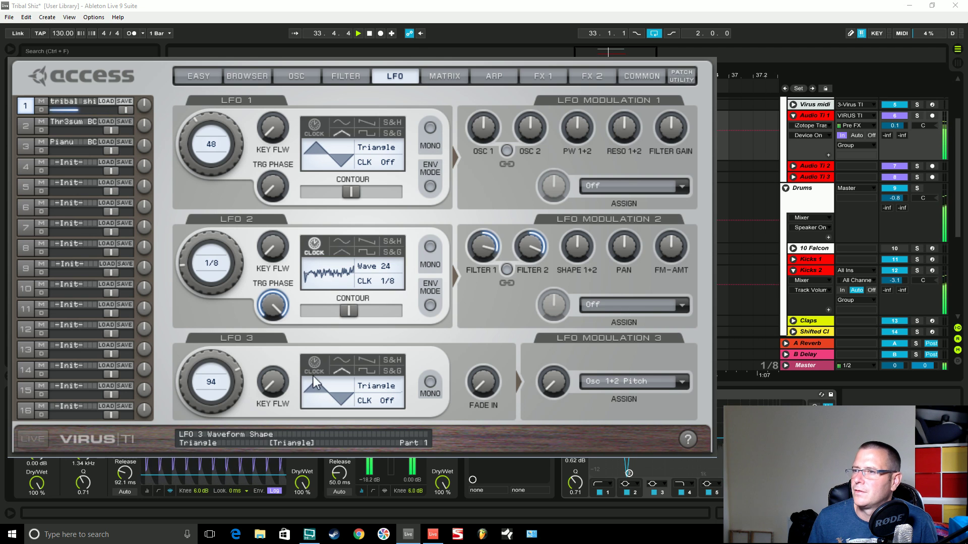
scroll(342, 280, up, 2)
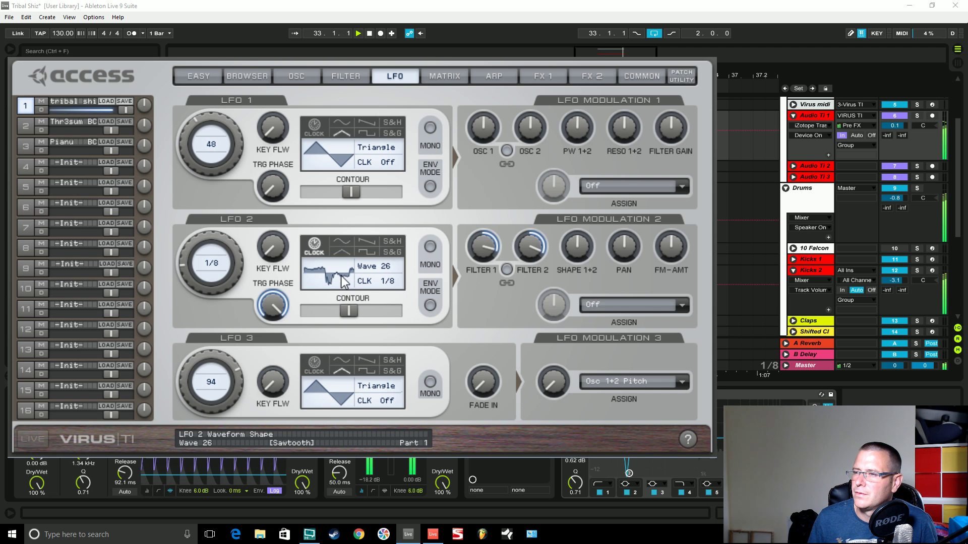
Set LFO 2 to a Square wave at 1/16 clock with slightly less contour, and modulate FM amount by +50%.
click(366, 252)
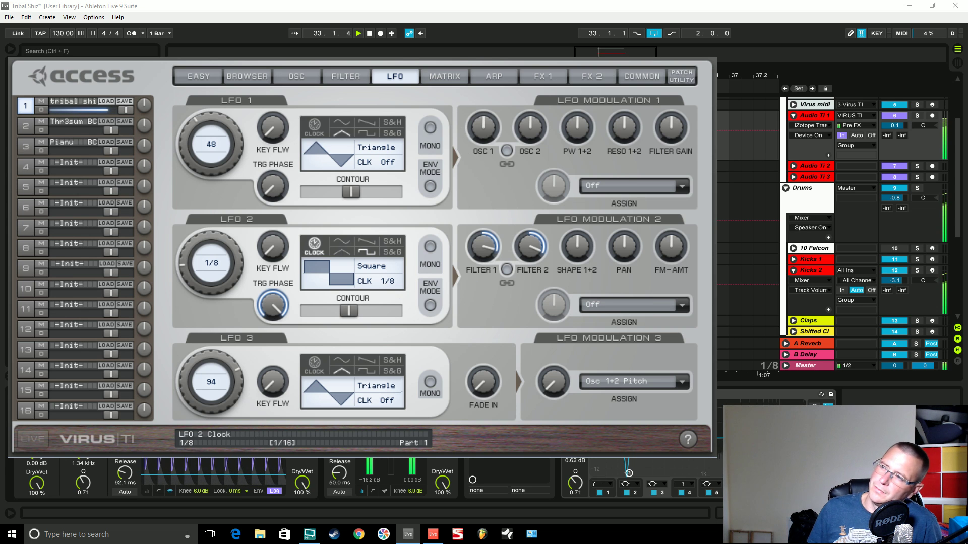
drag(211, 263, 211, 274)
mouse_move(352, 307)
mouse_down()
mouse_move(387, 312)
mouse_move(361, 316)
mouse_up()
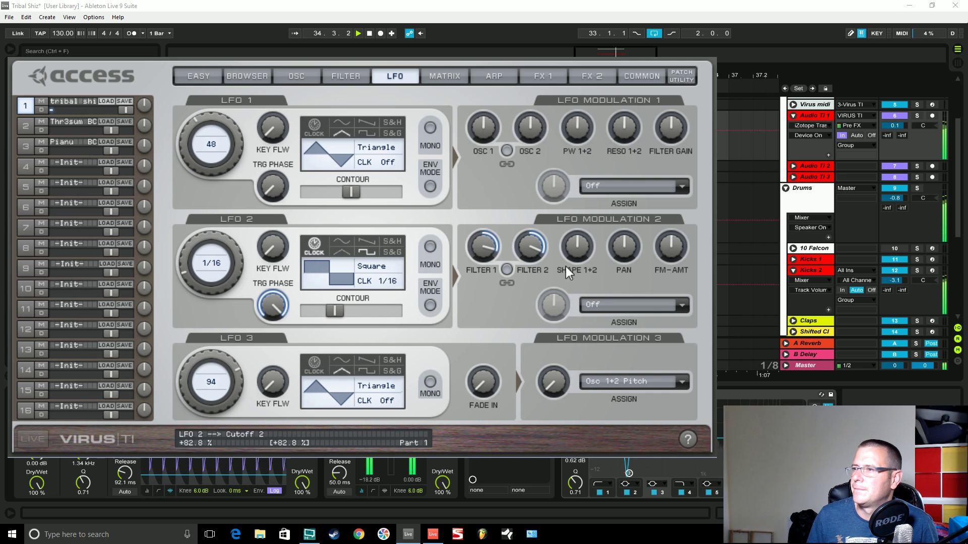
drag(670, 247, 674, 220)
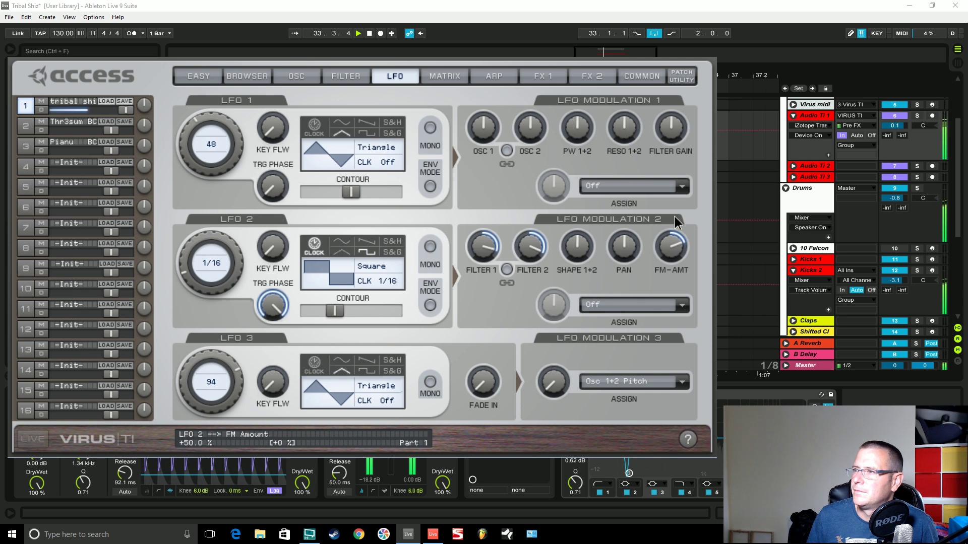
Turn on the Tape Clocked delay at 0/-2.5 dB and set its feedback to 43.8%.
click(534, 77)
click(585, 77)
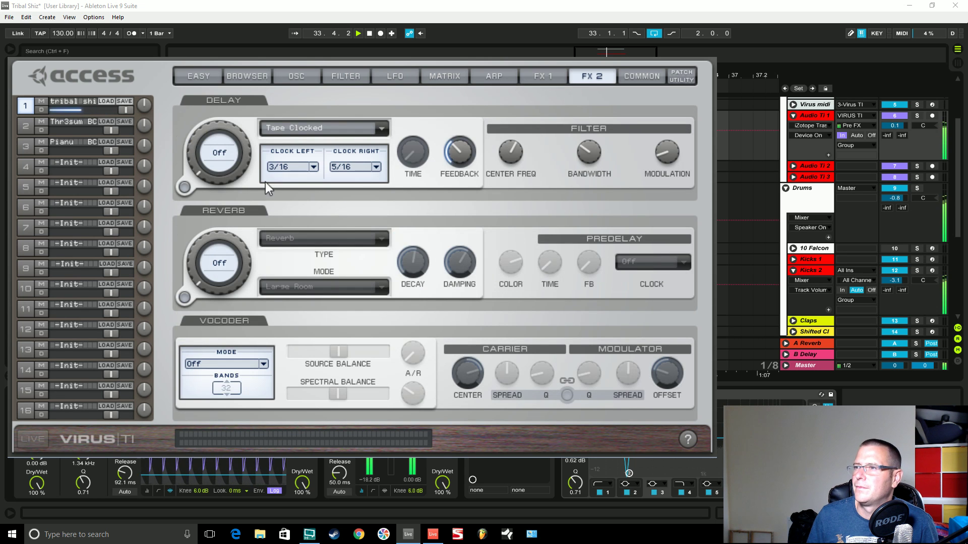
click(182, 186)
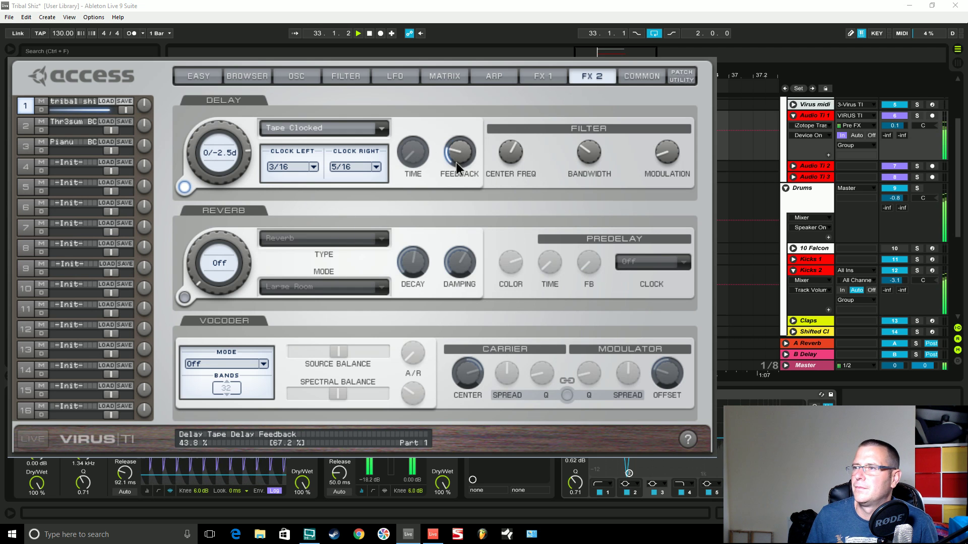
Try the filter bank as a Comb Filter with a higher mix and sweep its frequency upward.
click(539, 77)
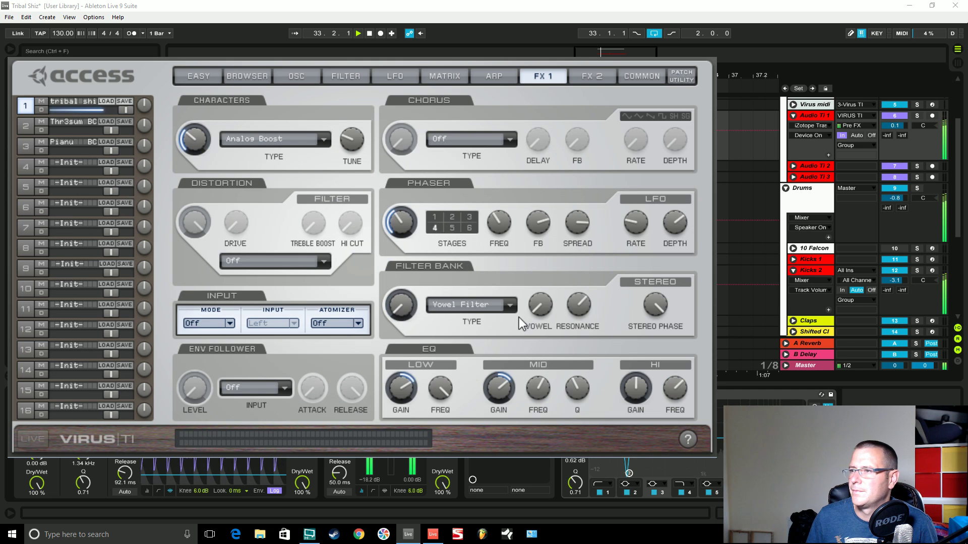
click(510, 305)
click(485, 354)
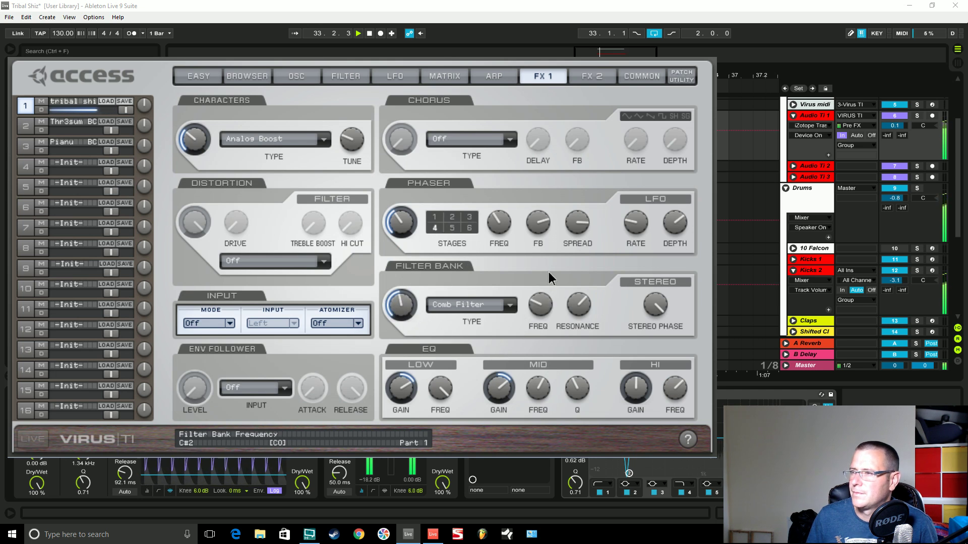
drag(553, 293, 562, 274)
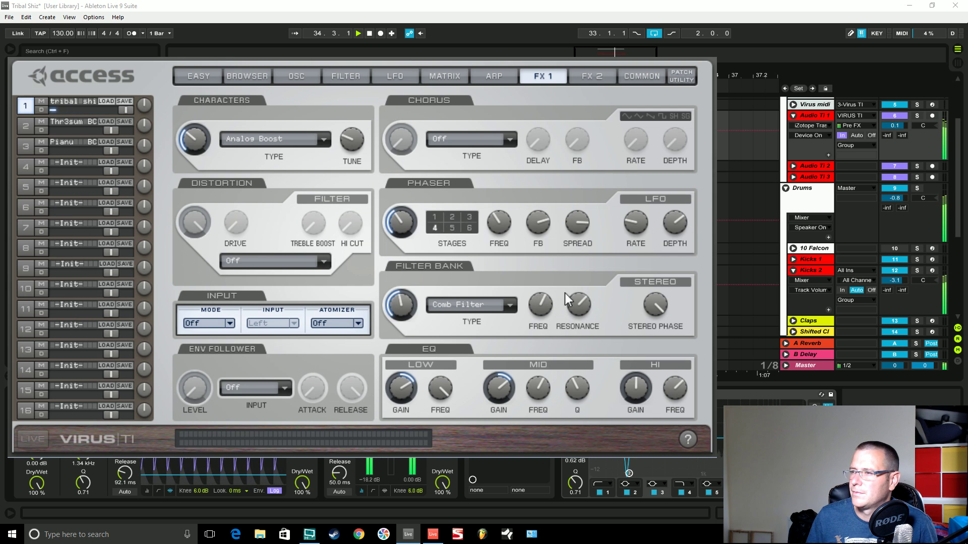
Switch the filter bank to Frequency Shifter, sweep its frequency and bring it back to about -1.
click(510, 306)
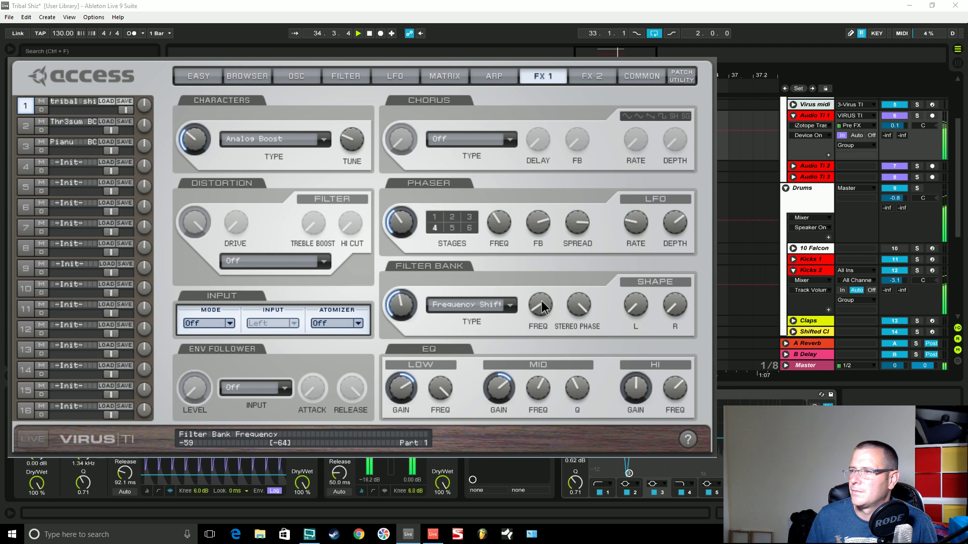
drag(541, 282, 551, 216)
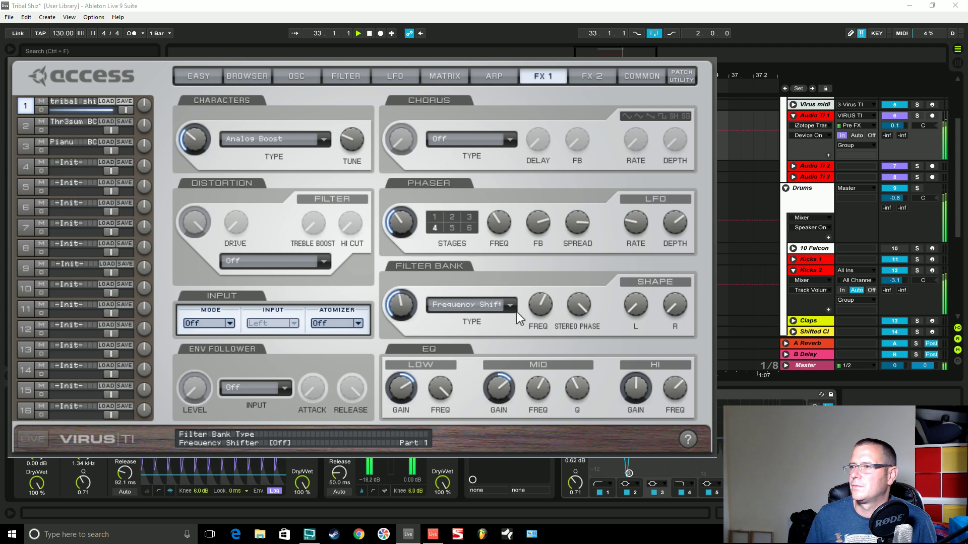
drag(542, 317, 542, 318)
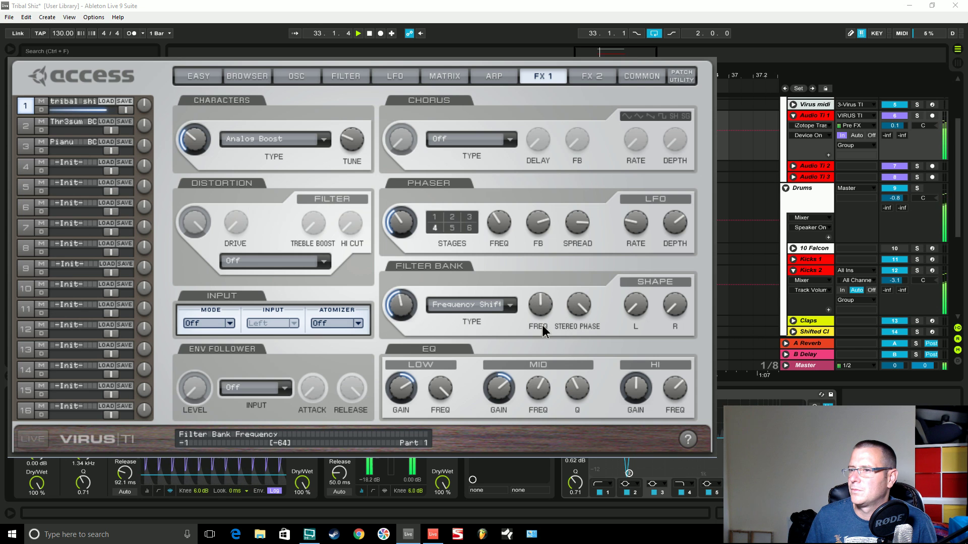
Remove the Filterbank Freq destination from matrix Slot 2 by setting it to Off.
click(432, 79)
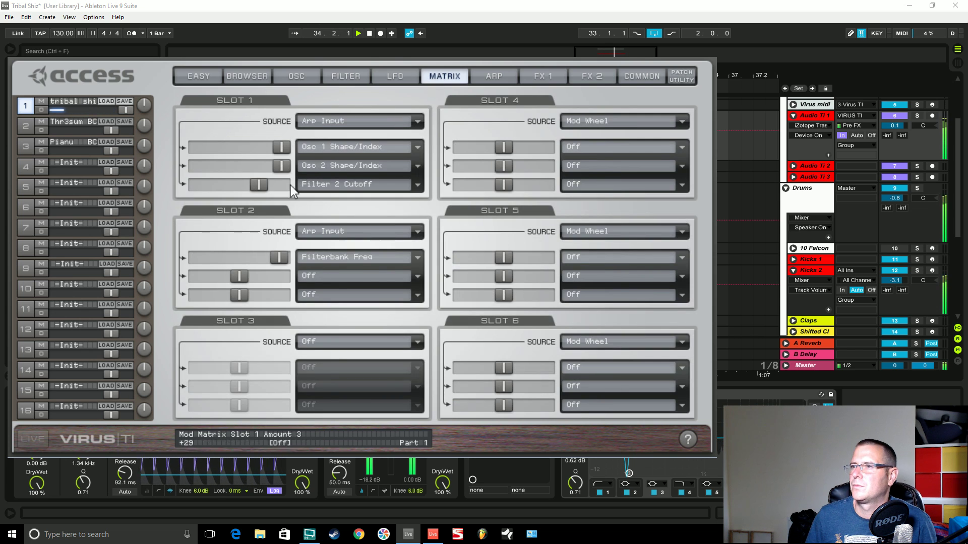
click(372, 254)
click(350, 222)
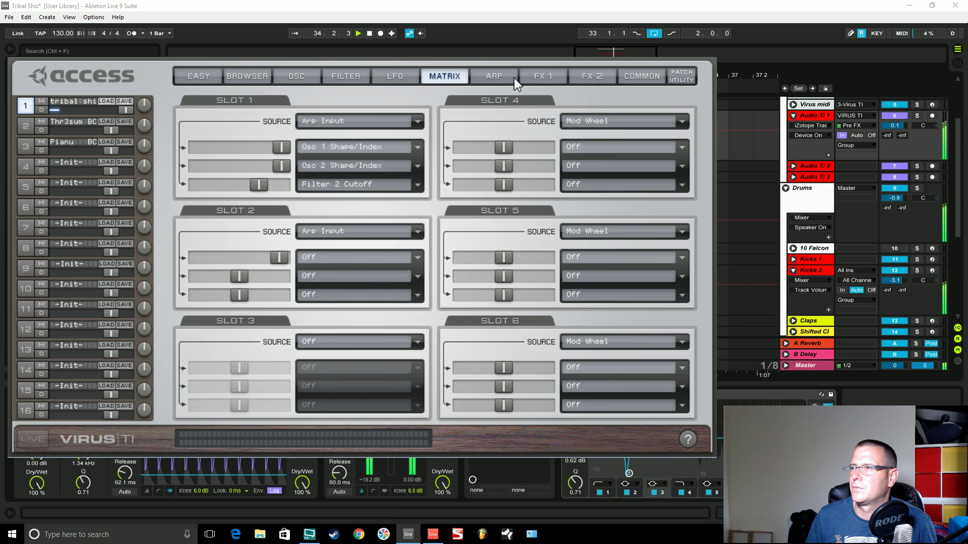
Compare the filter bank off and as Frequency Shifter, then raise its mix and frequency and reduce the stereo phase.
click(539, 79)
drag(538, 304, 542, 278)
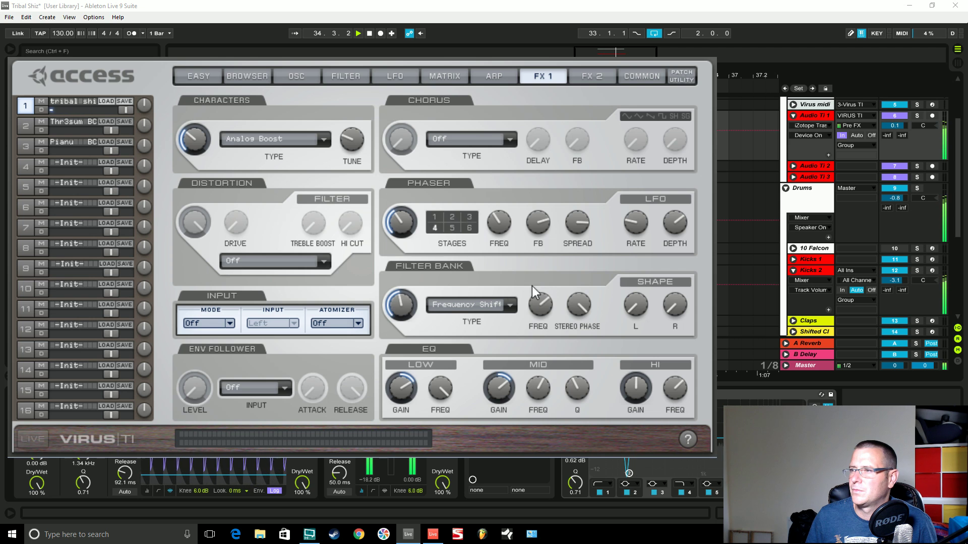
click(509, 304)
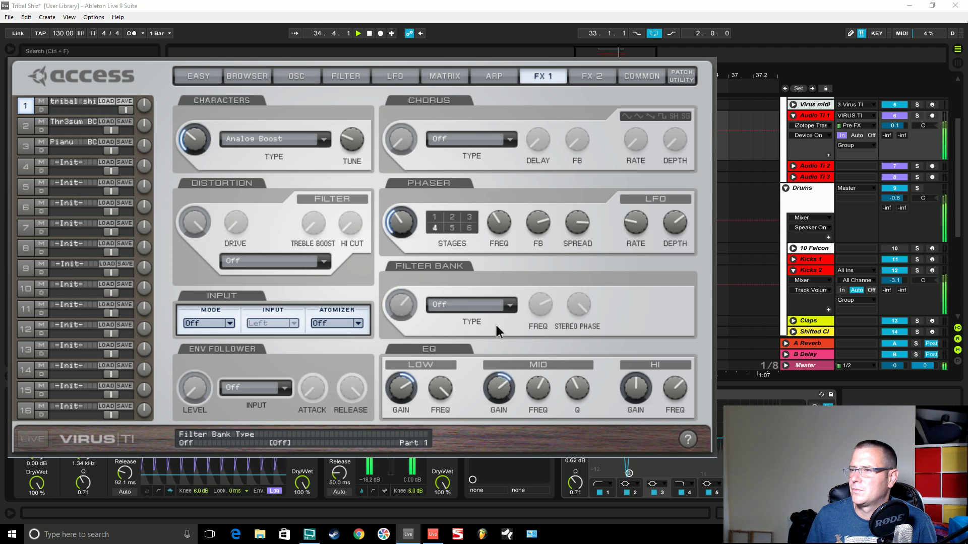
click(496, 325)
drag(543, 301, 543, 337)
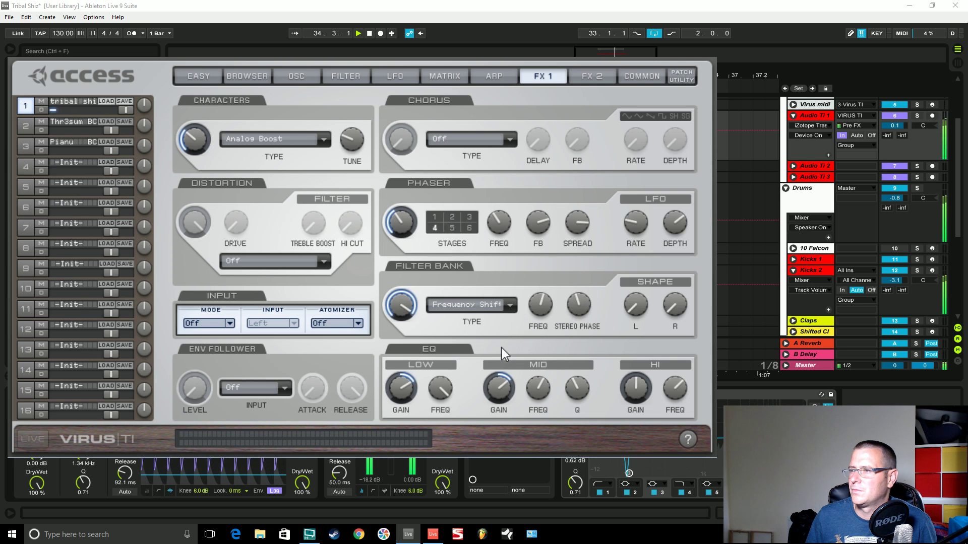
drag(549, 286, 552, 268)
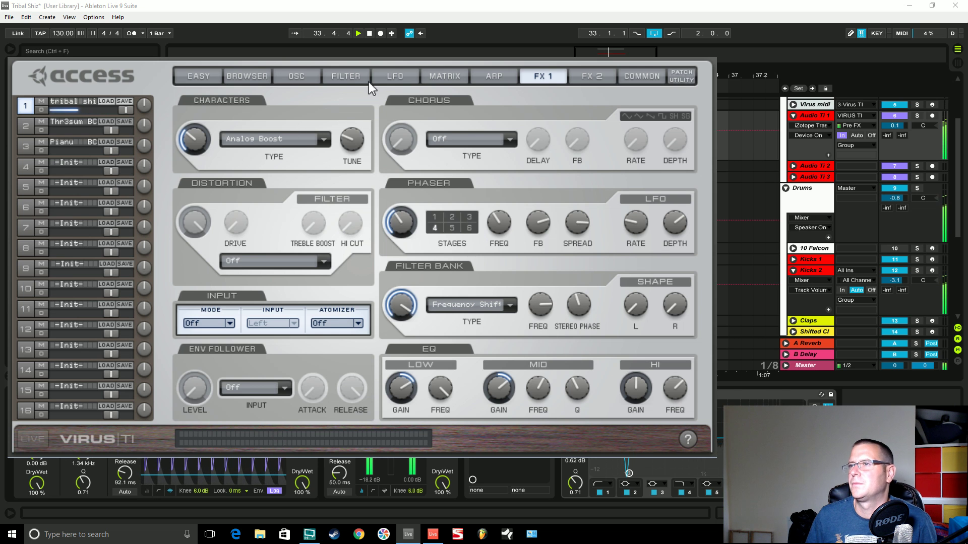
Assign LFO 2's user destination to Filterbank Freq and sweep the modulation amount from negative to a moderate positive setting.
click(341, 78)
click(438, 77)
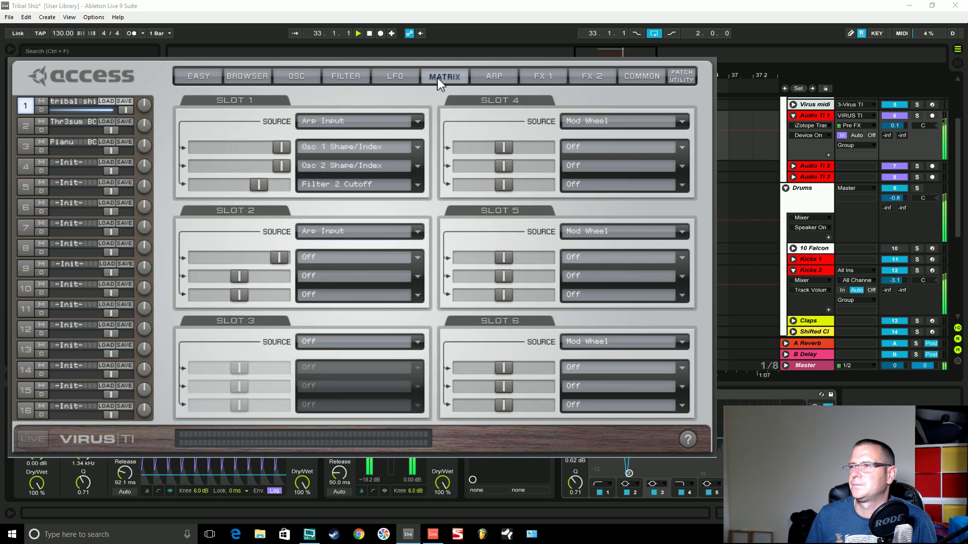
click(378, 77)
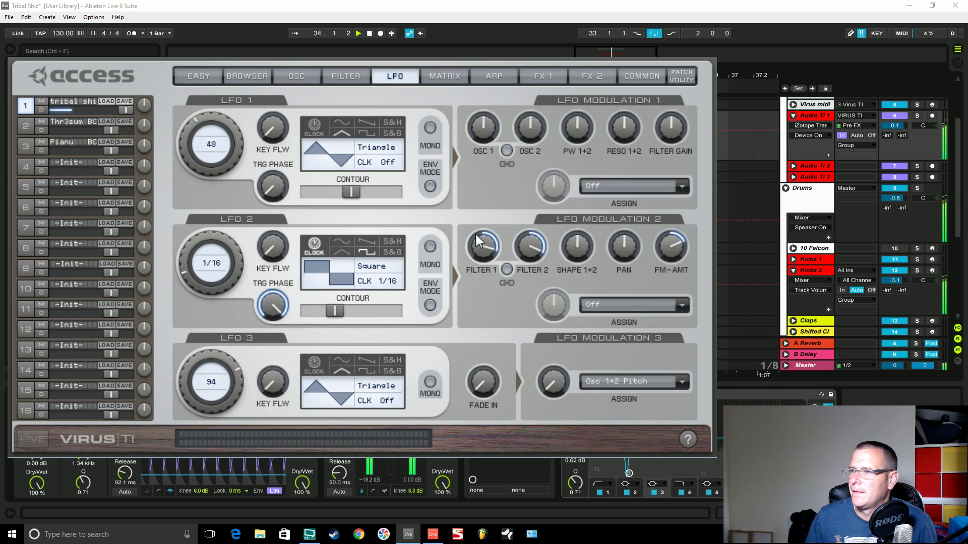
click(681, 305)
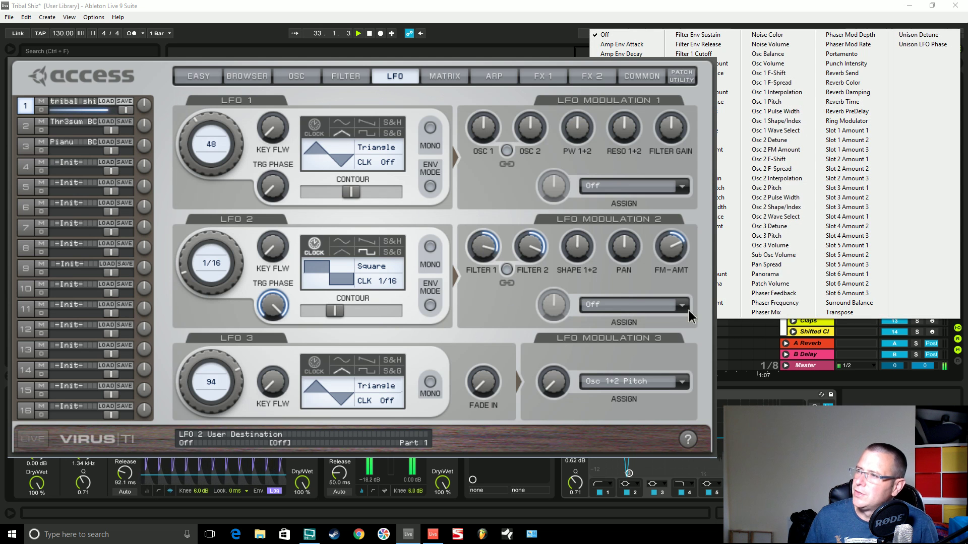
click(720, 150)
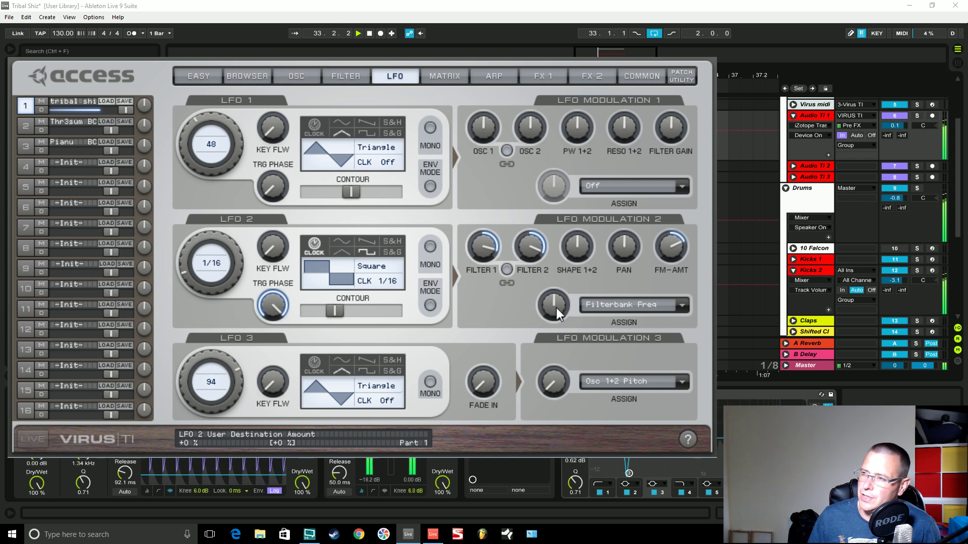
drag(555, 307, 544, 343)
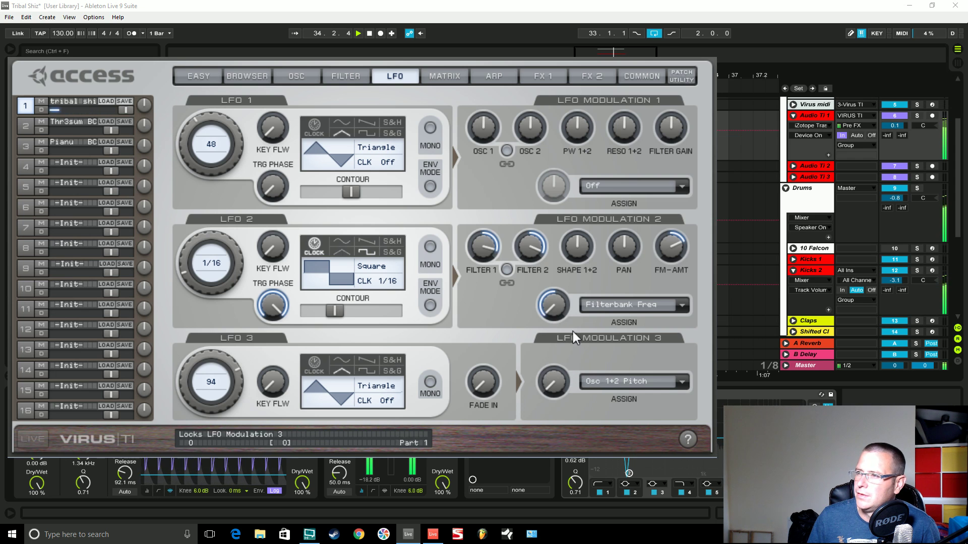
drag(564, 308, 566, 261)
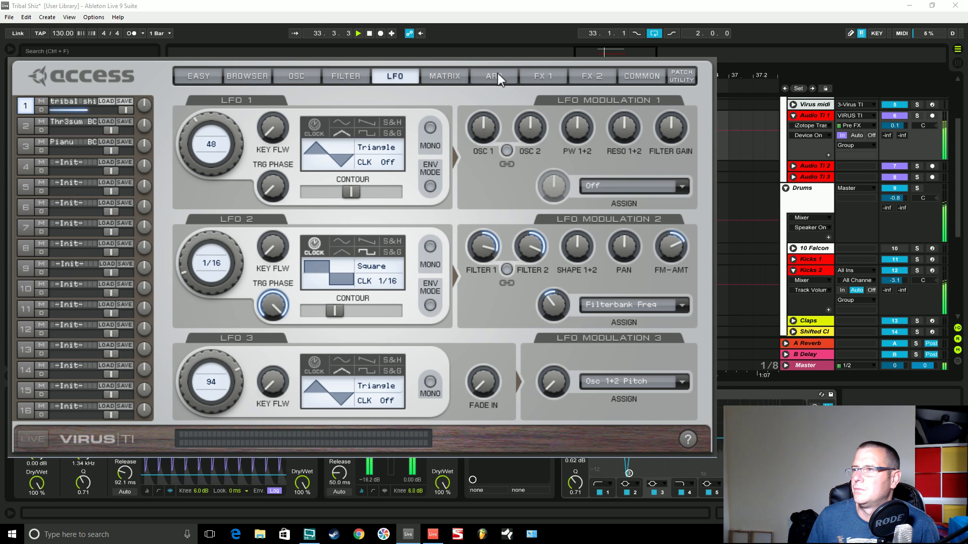
drag(553, 304, 564, 269)
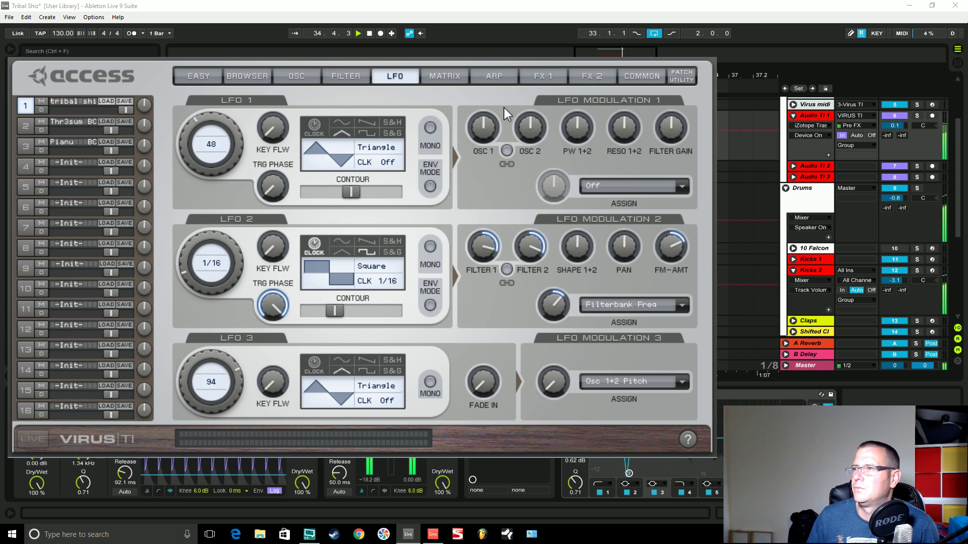
Lower the Frequency Shifter's frequency to about -24, raise its L shape and reduce the filter bank mix.
click(539, 77)
drag(537, 305, 540, 386)
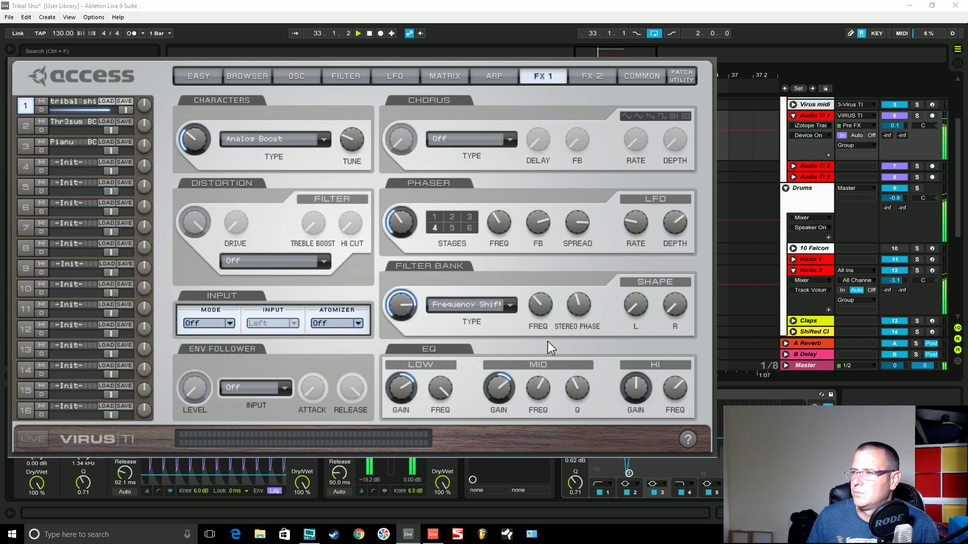
drag(544, 303, 546, 310)
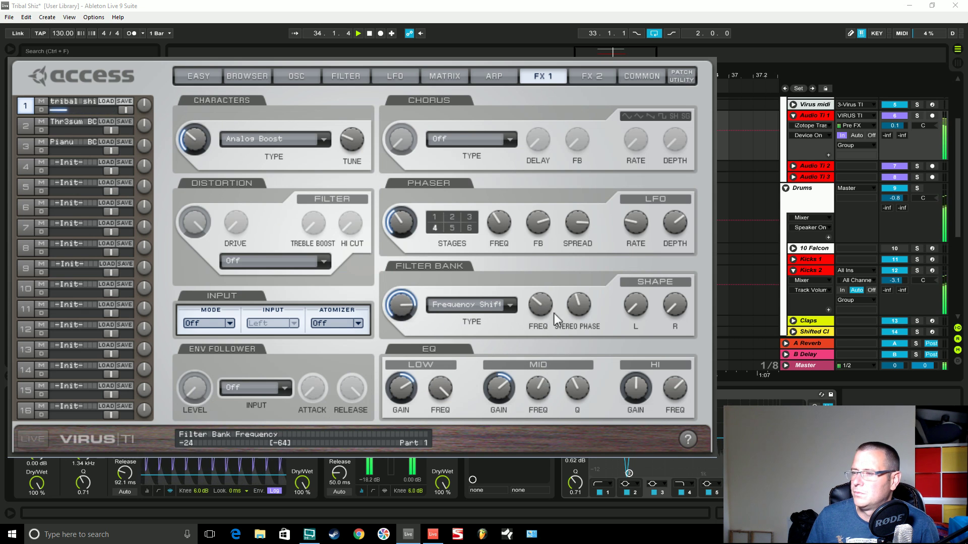
drag(641, 301, 610, 308)
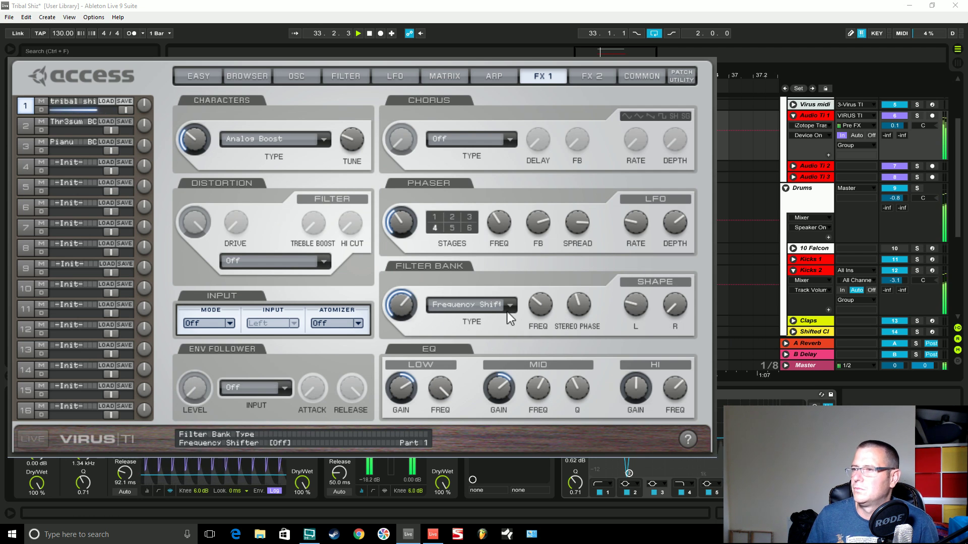
Switch the filter bank off for comparison, change its type to 6 Pole XFade and lower its frequency.
click(480, 310)
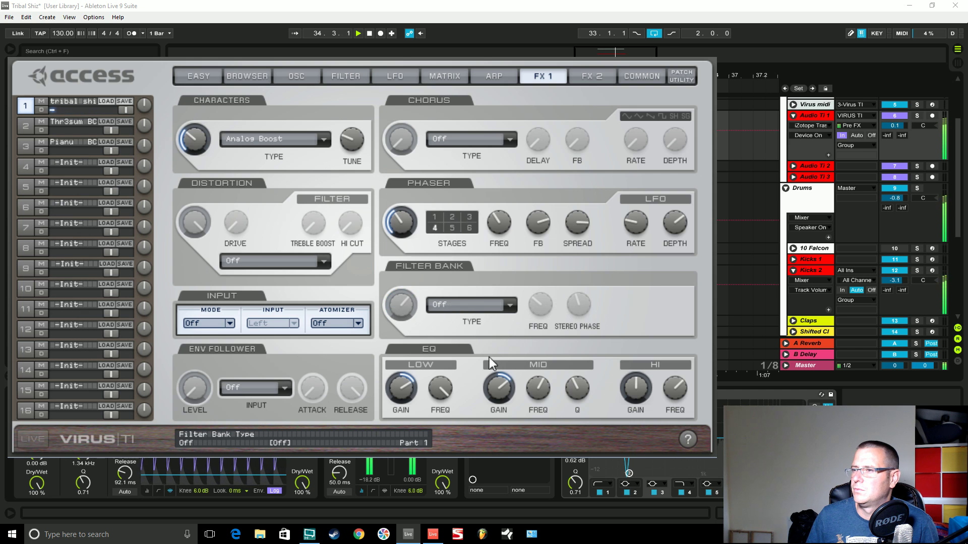
click(489, 443)
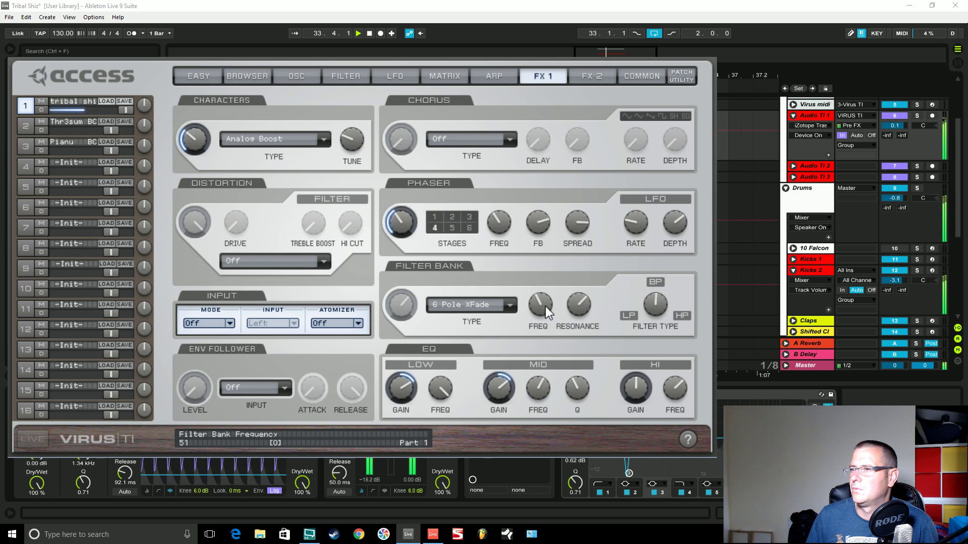
drag(541, 316, 537, 312)
Set the first destination of matrix Slot 2 to Filterbank Freq and reduce its modulation amount.
click(440, 76)
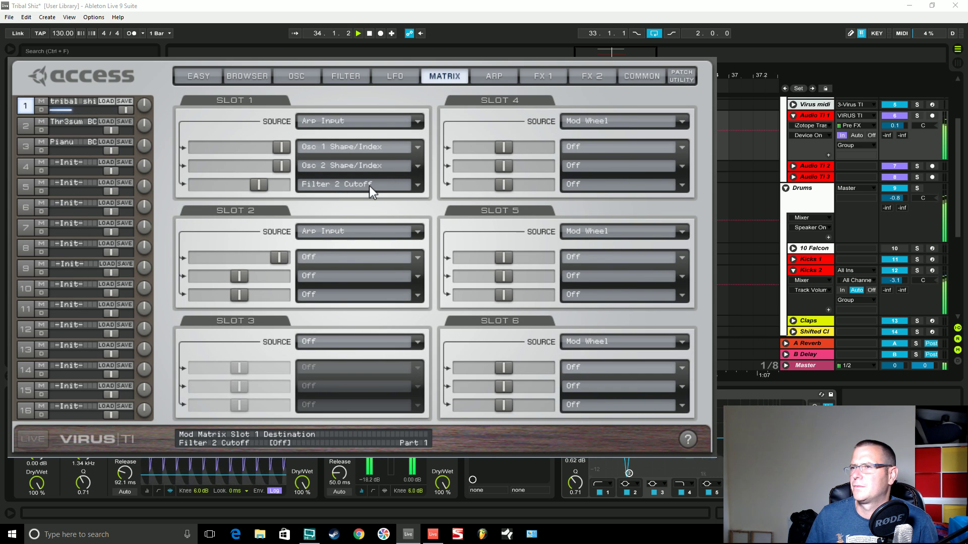
click(359, 262)
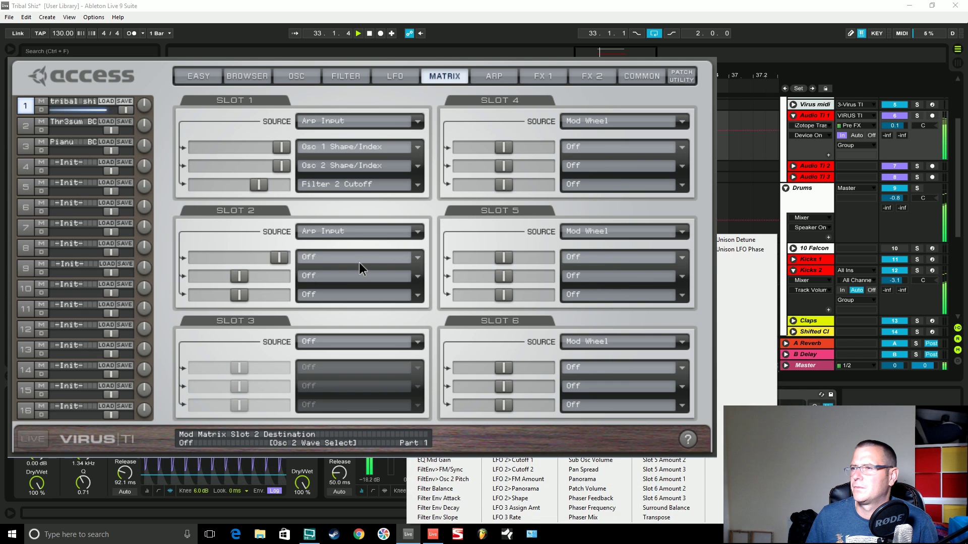
click(469, 330)
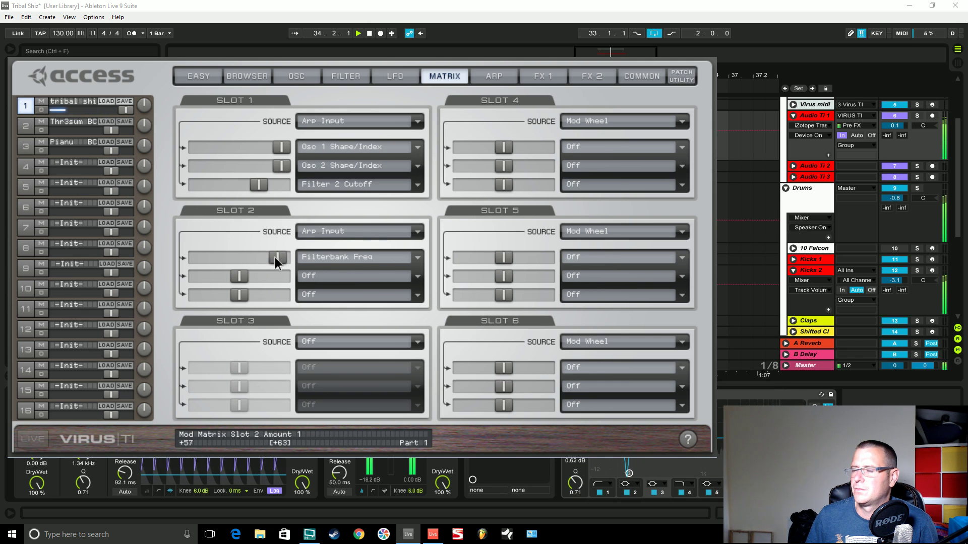
drag(262, 258, 256, 259)
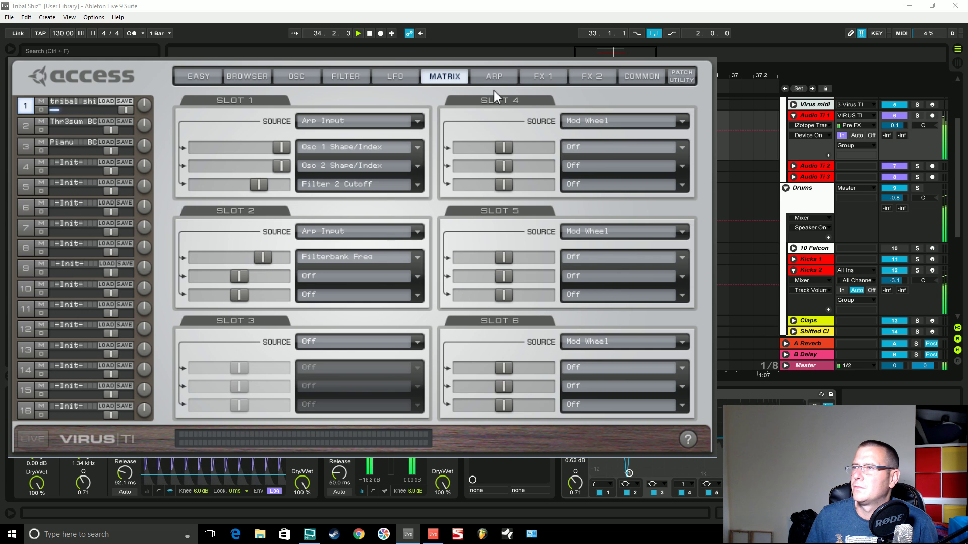
Raise the 6 Pole XFade frequency, reduce its resonance and set its filter type to Low Pass.
click(557, 75)
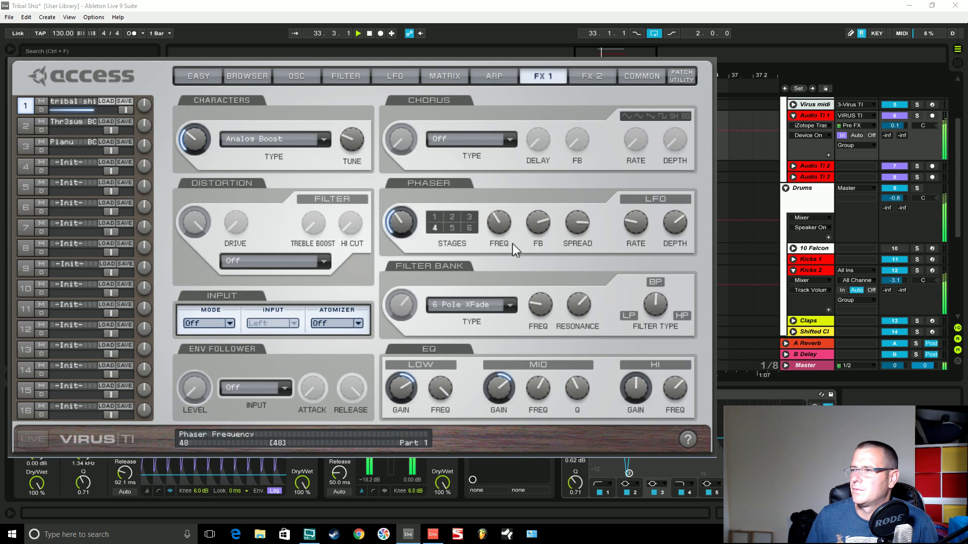
mouse_move(543, 304)
drag(587, 302, 586, 370)
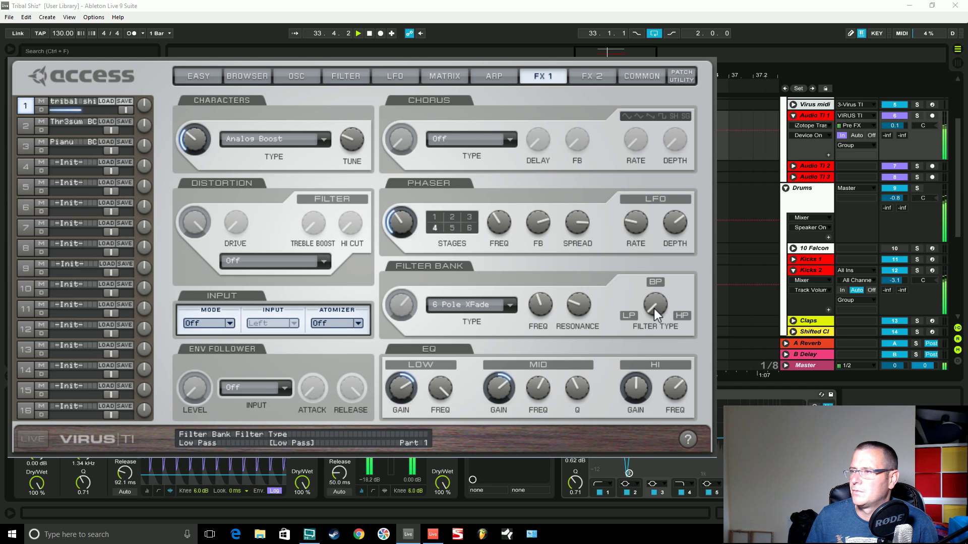
Adjust the Filter 2 cutoff to -34.
click(348, 75)
drag(569, 168, 569, 145)
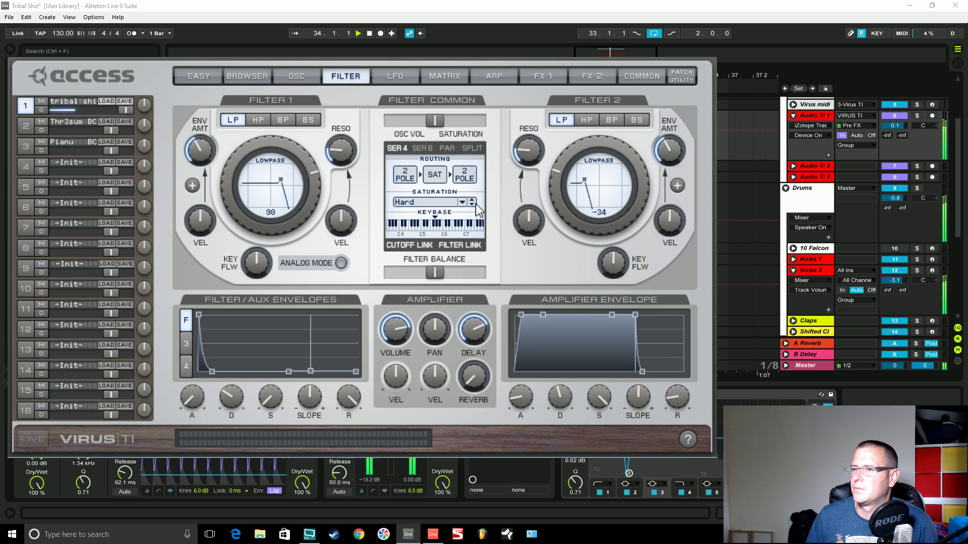